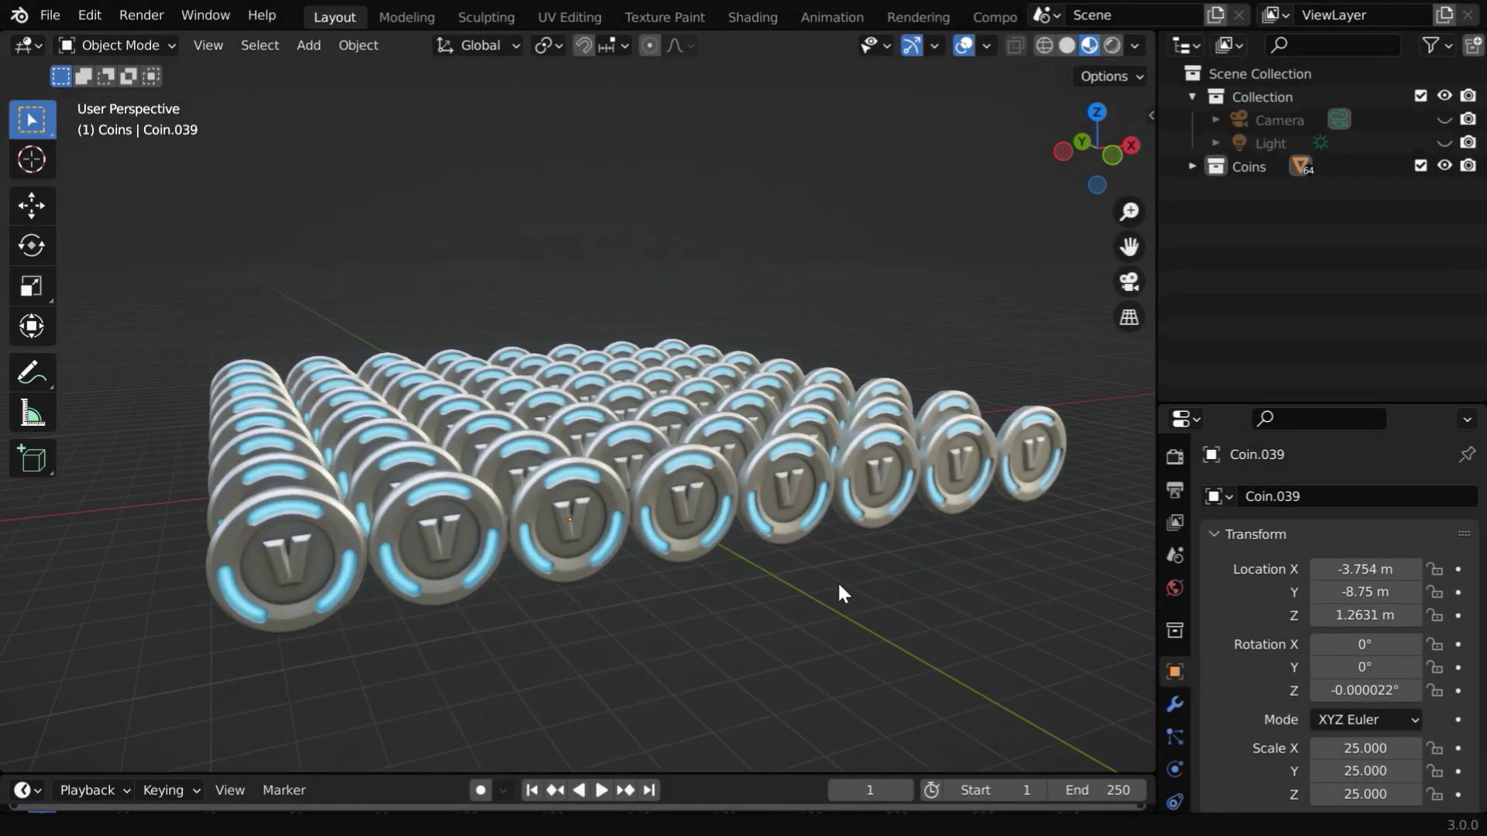
Orbit and zoom around the finished coin grid to show it from several angles.
mouse_move(888, 656)
middle_down()
mouse_move(716, 672)
mouse_move(926, 657)
mouse_move(906, 653)
middle_up()
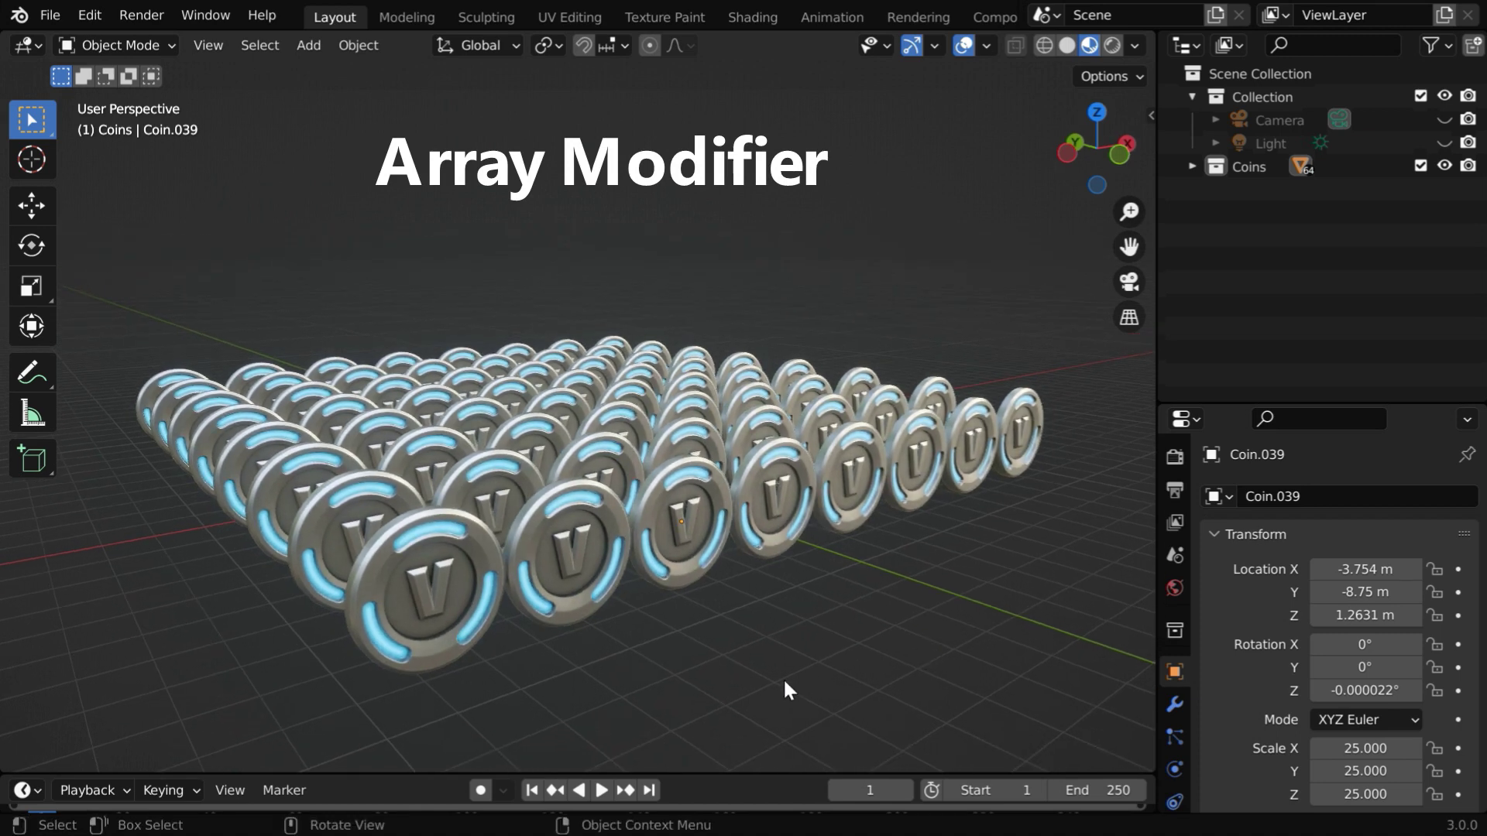
ctrl+middle_drag(784, 680, 771, 635)
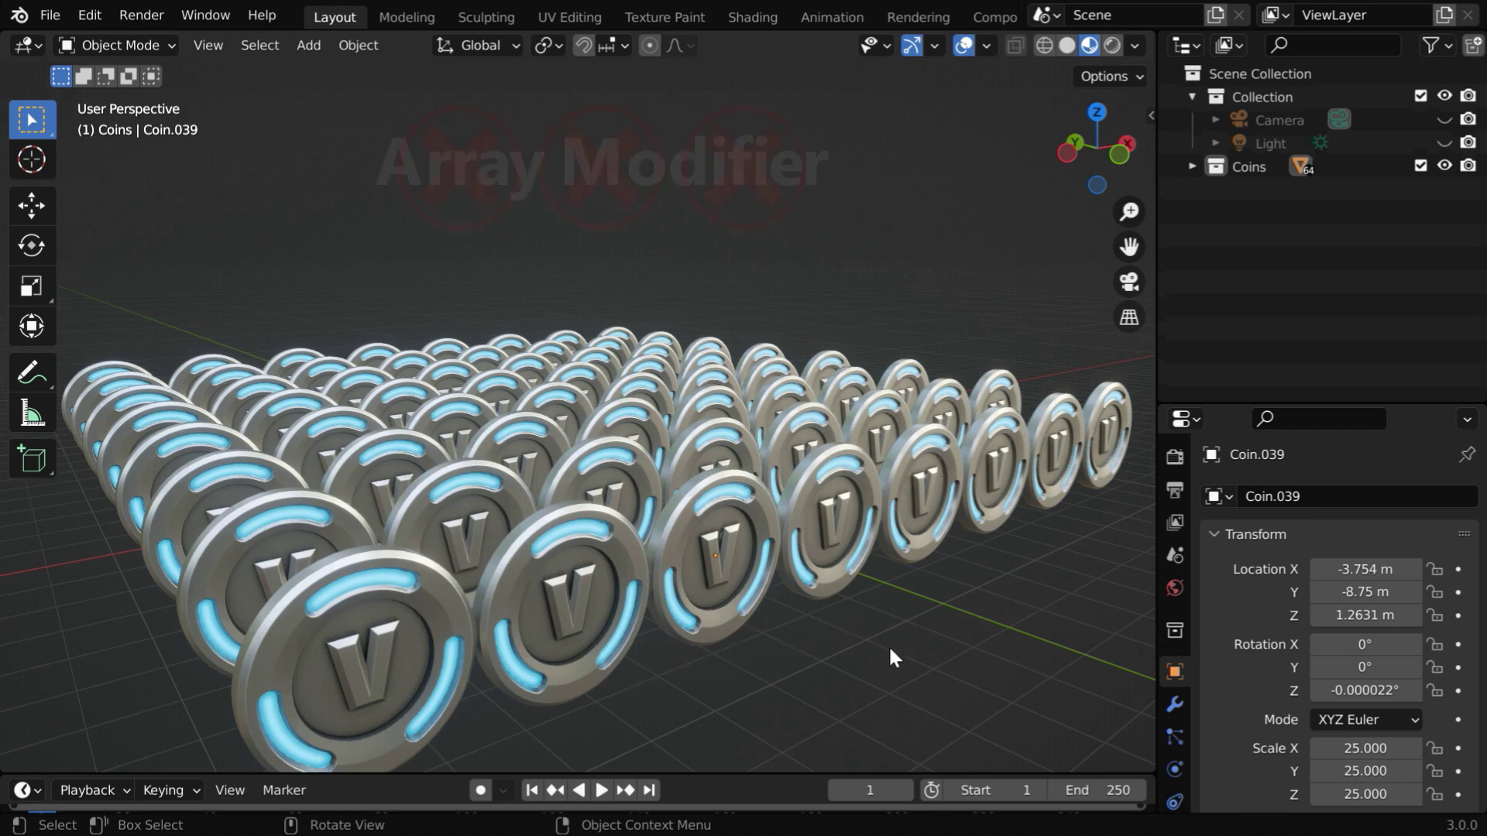
middle_drag(888, 647, 779, 664)
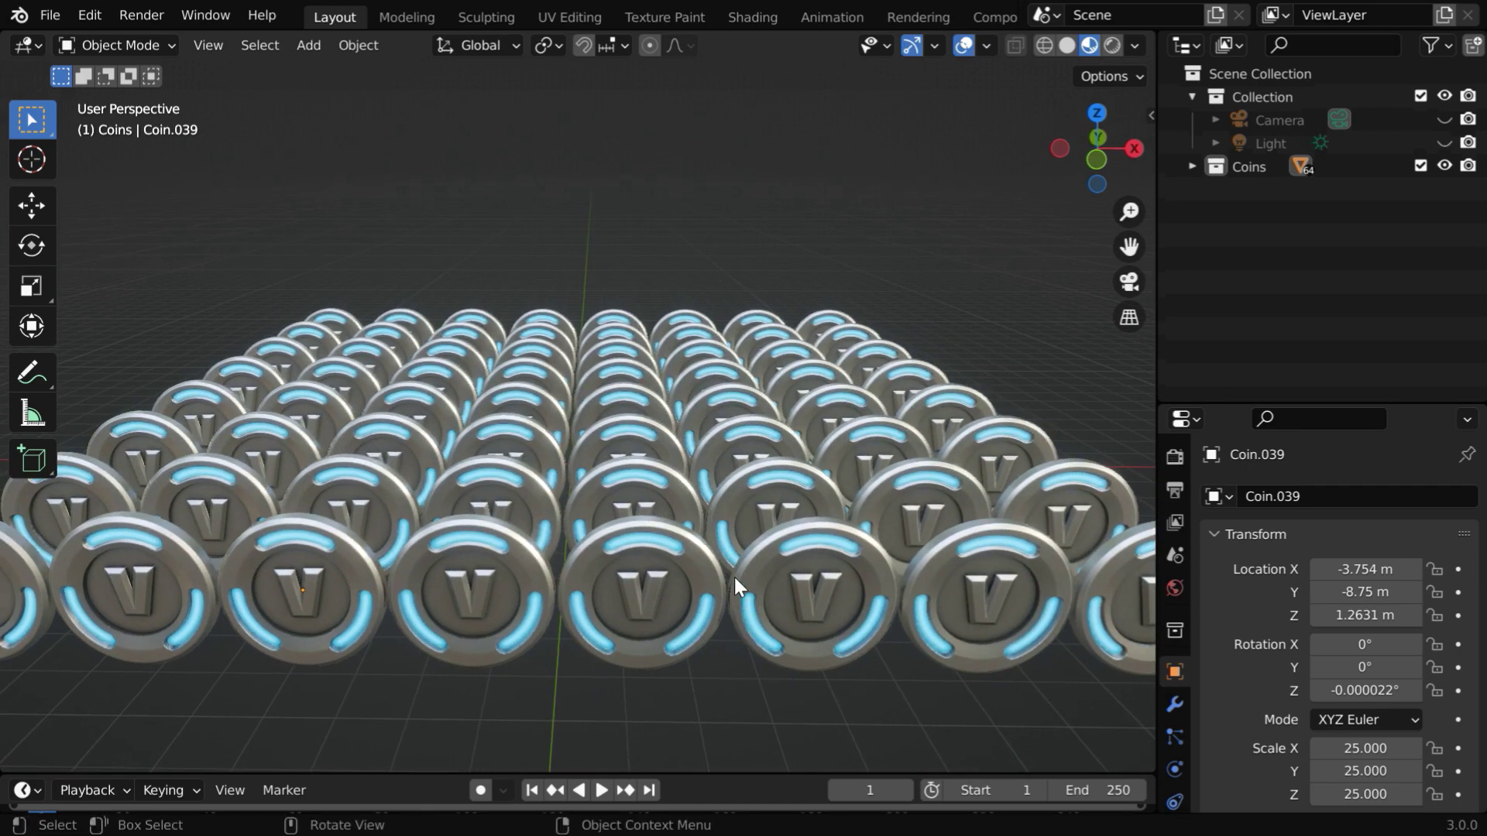
ctrl+middle_drag(744, 560, 752, 677)
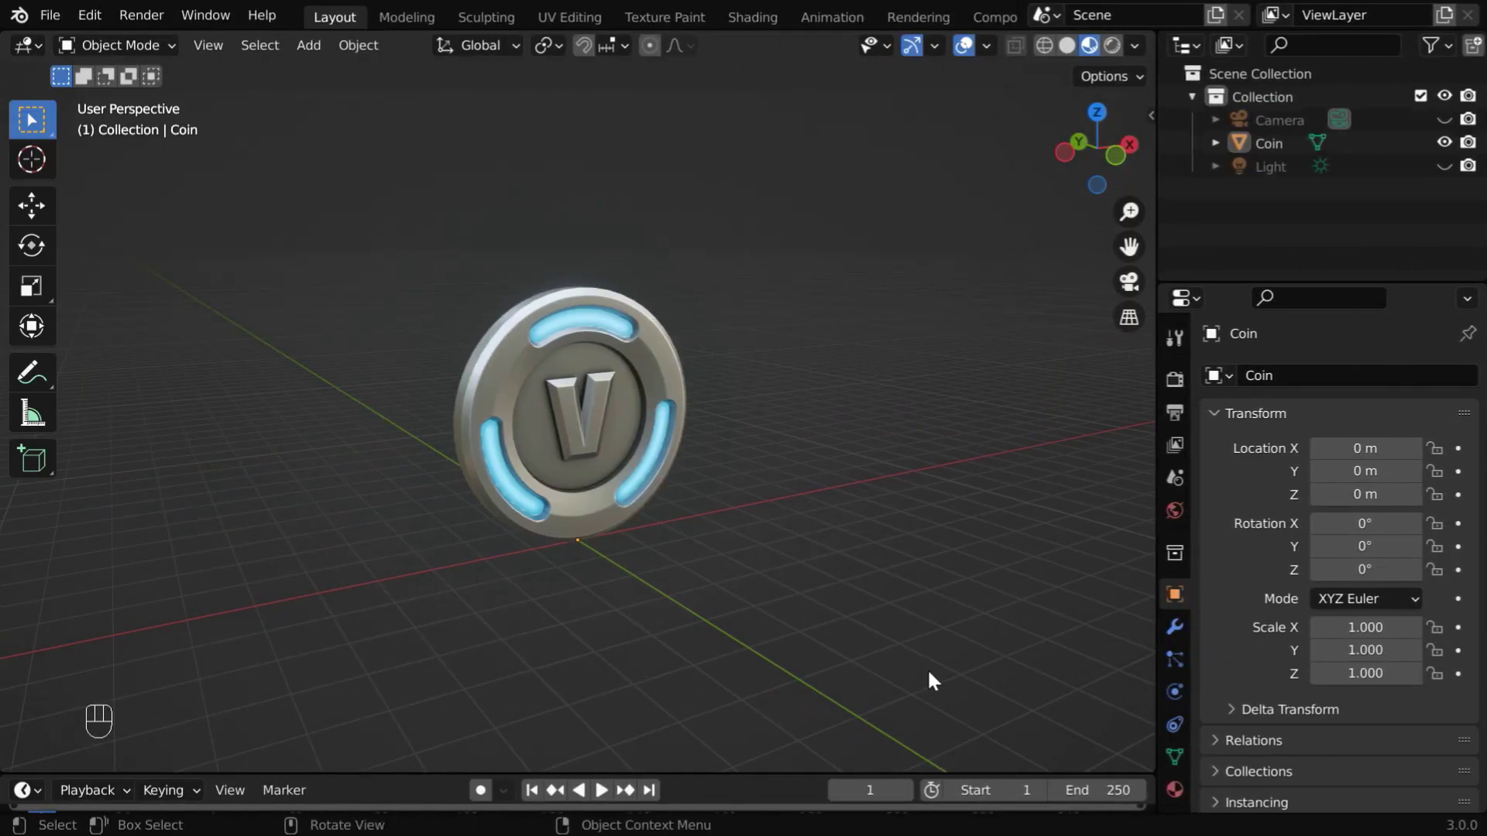
Select the lone V coin, orbit to face it, then zoom out.
click(607, 434)
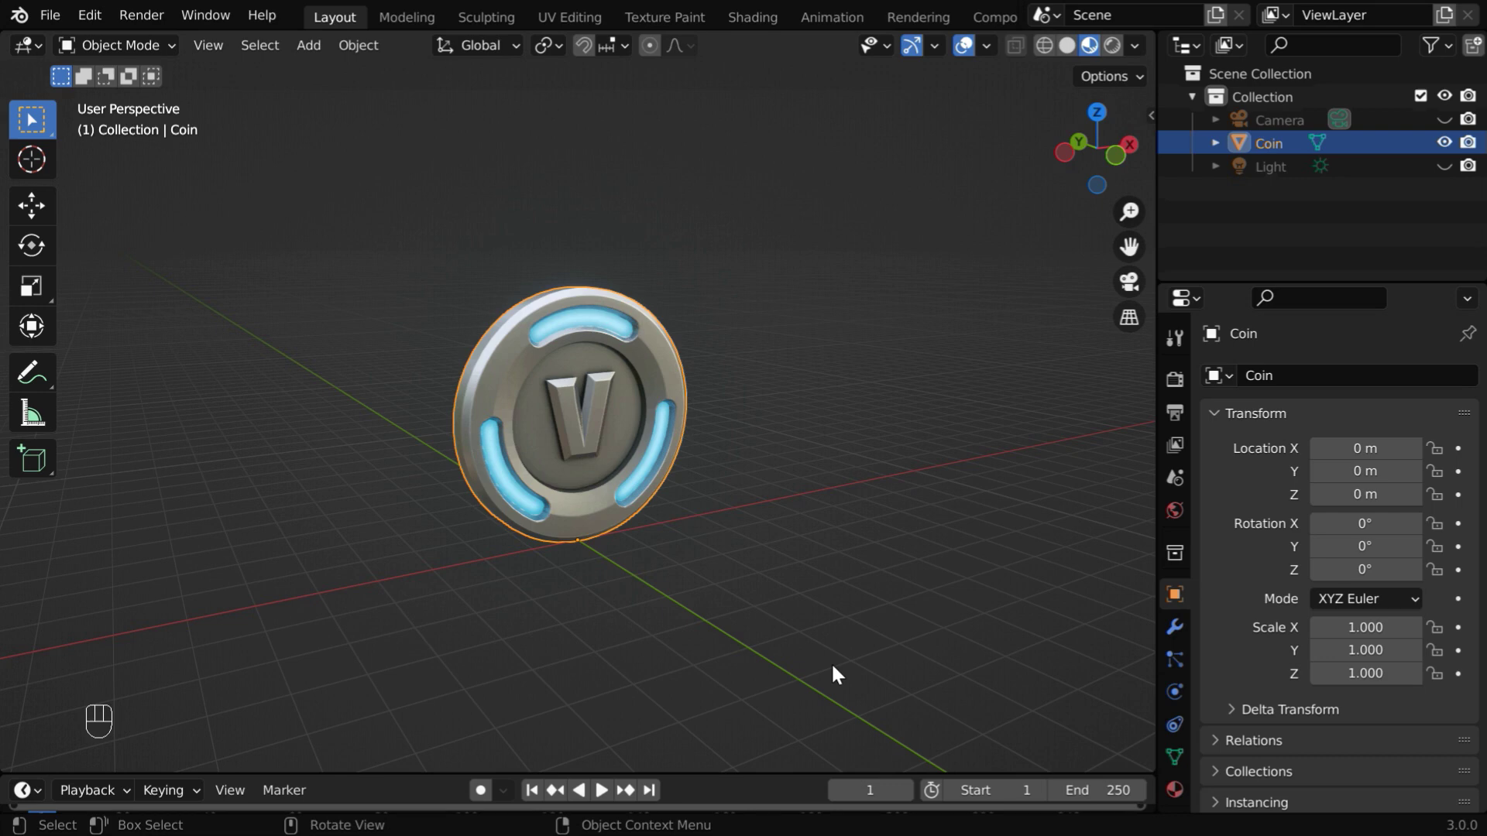
middle_drag(830, 664, 769, 462)
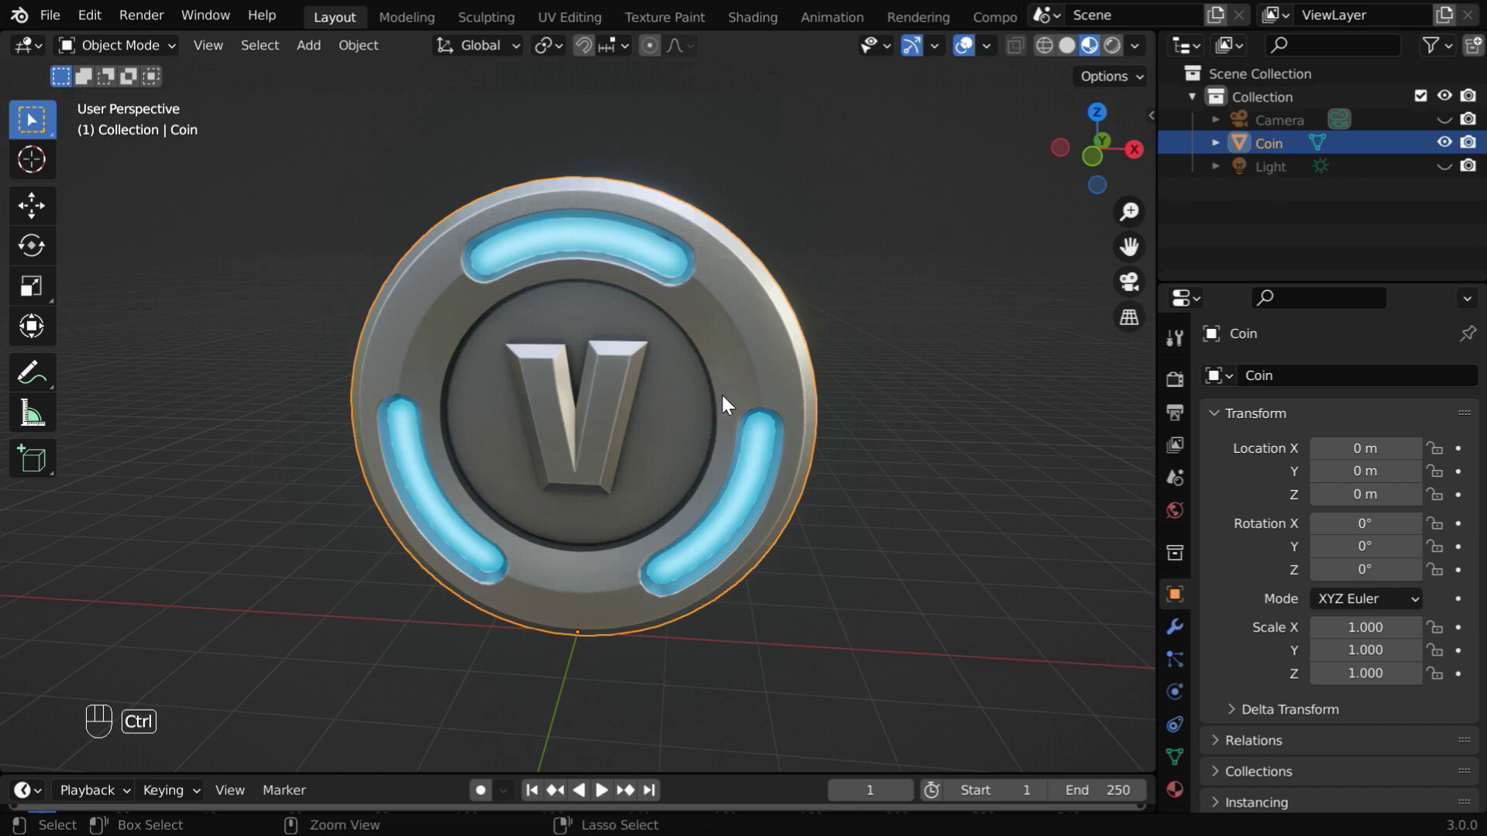
ctrl+middle_drag(722, 392, 514, 628)
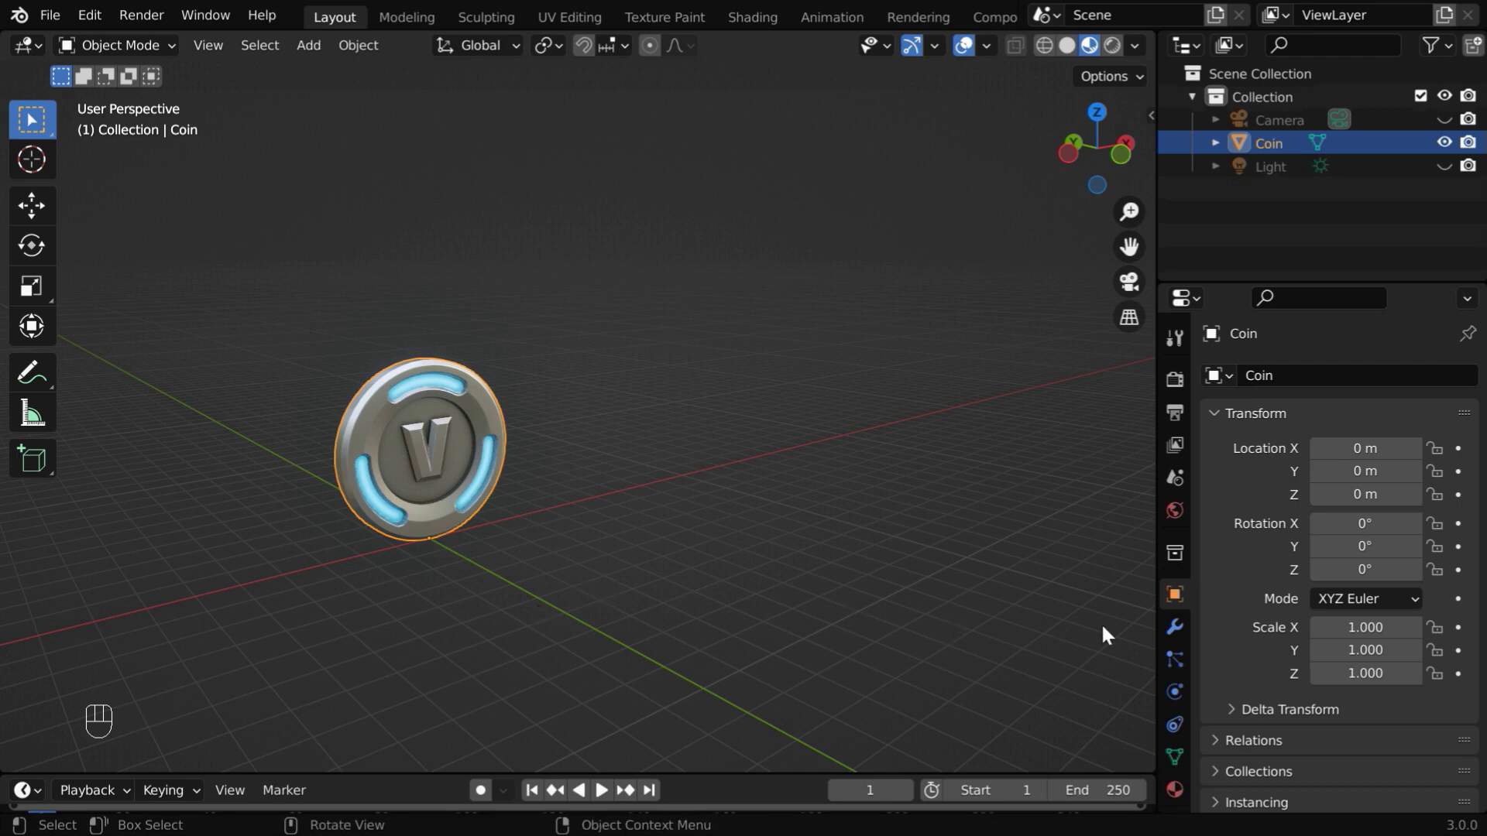
Add an Array modifier to the coin with Count 5 and X Relative Offset 1.5.
click(1174, 627)
click(1252, 376)
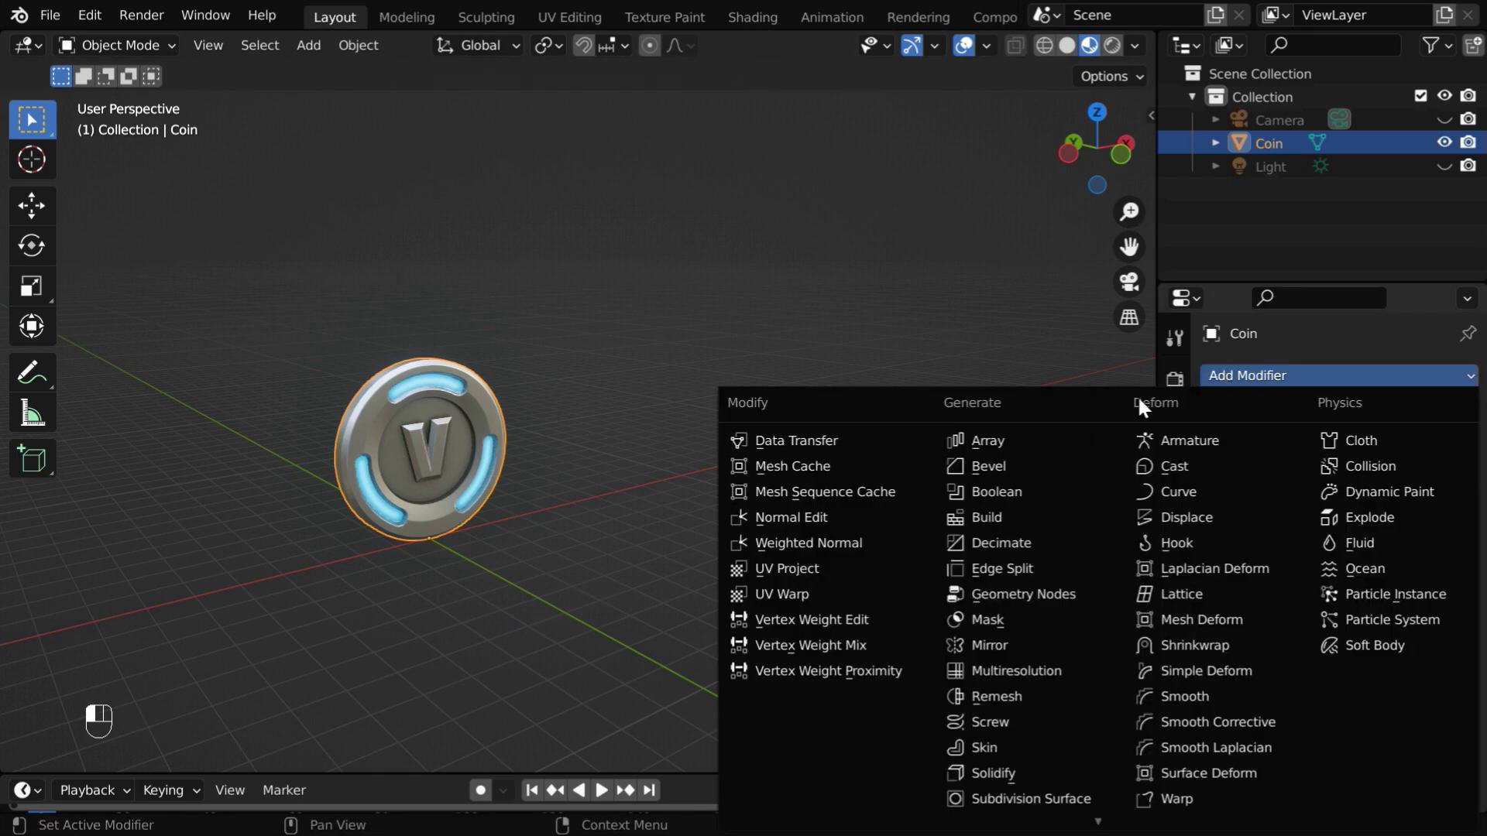
click(1011, 437)
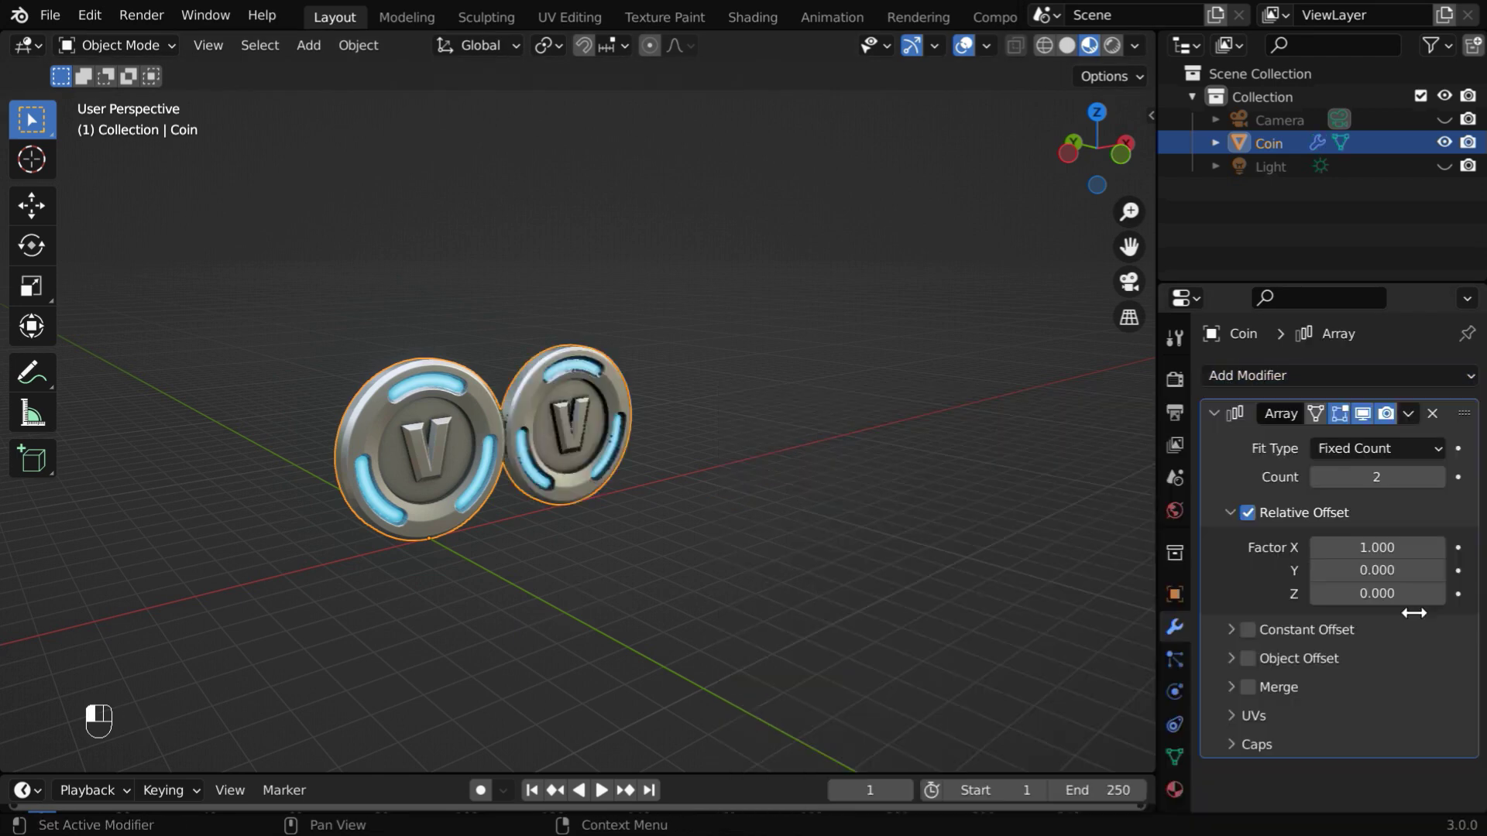
click(1408, 480)
text(5)
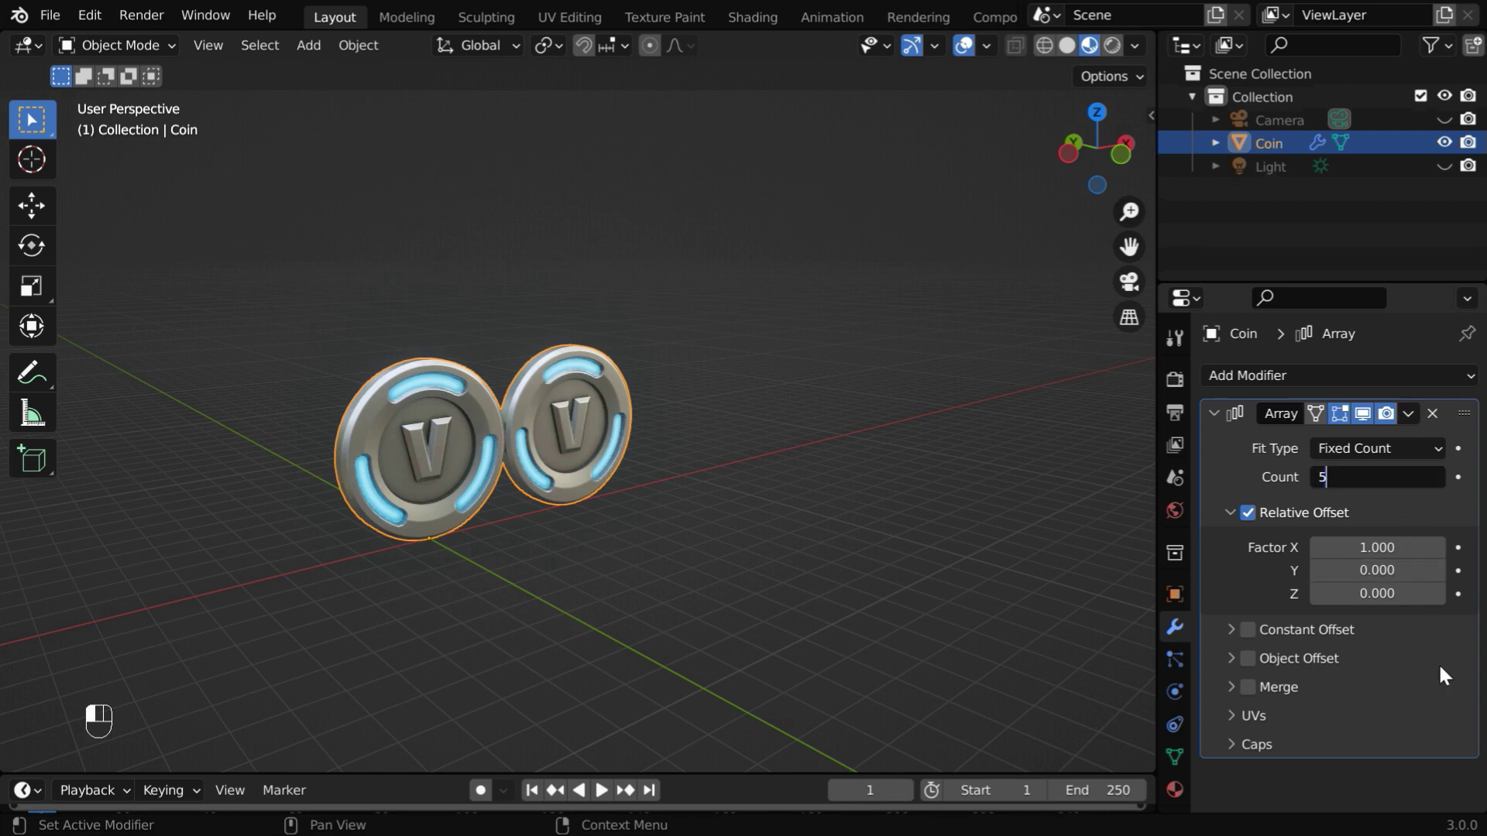
key(Return)
click(1423, 553)
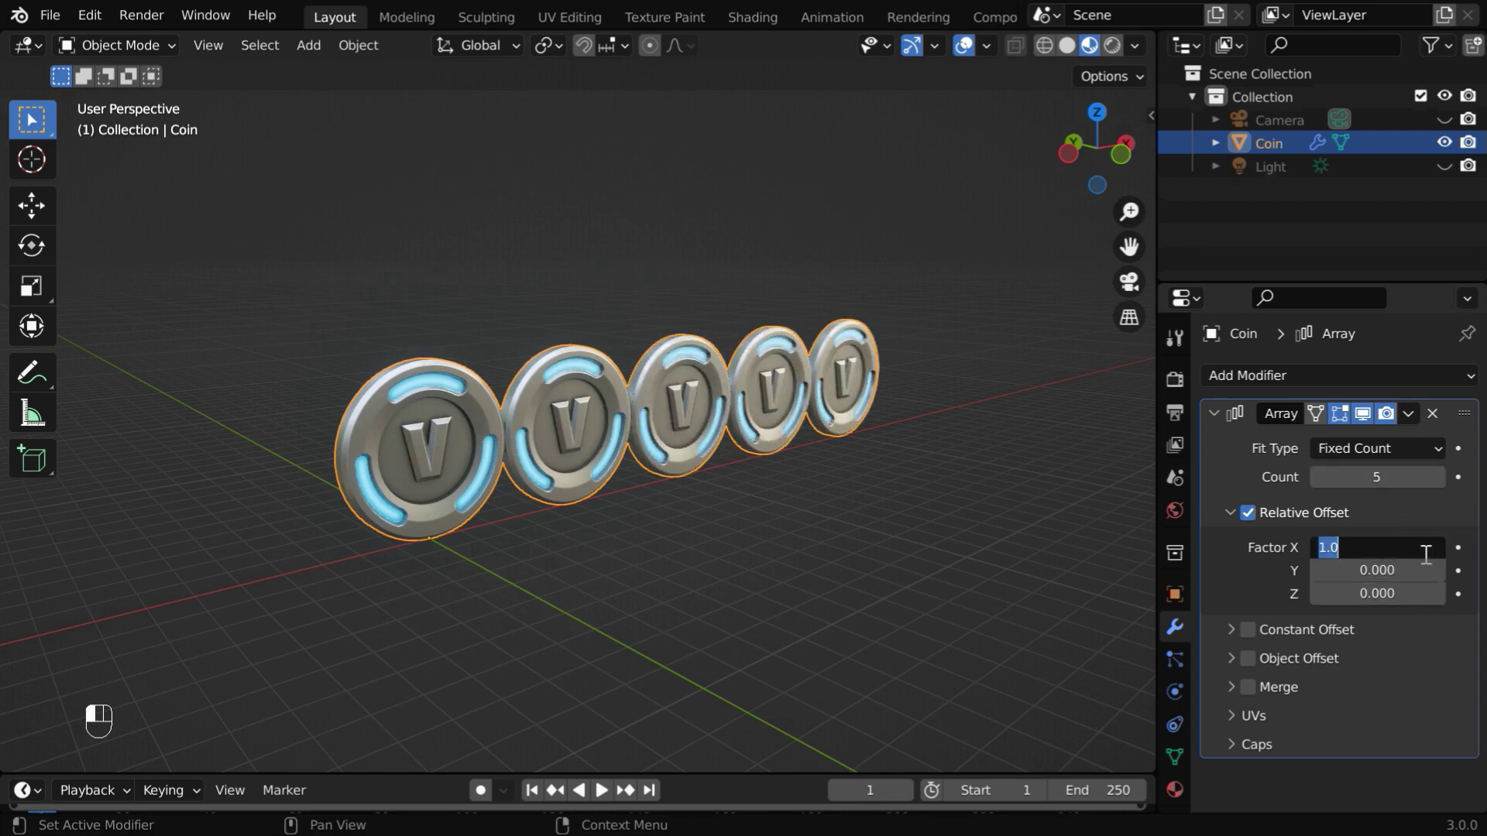
text(1.5)
key(Return)
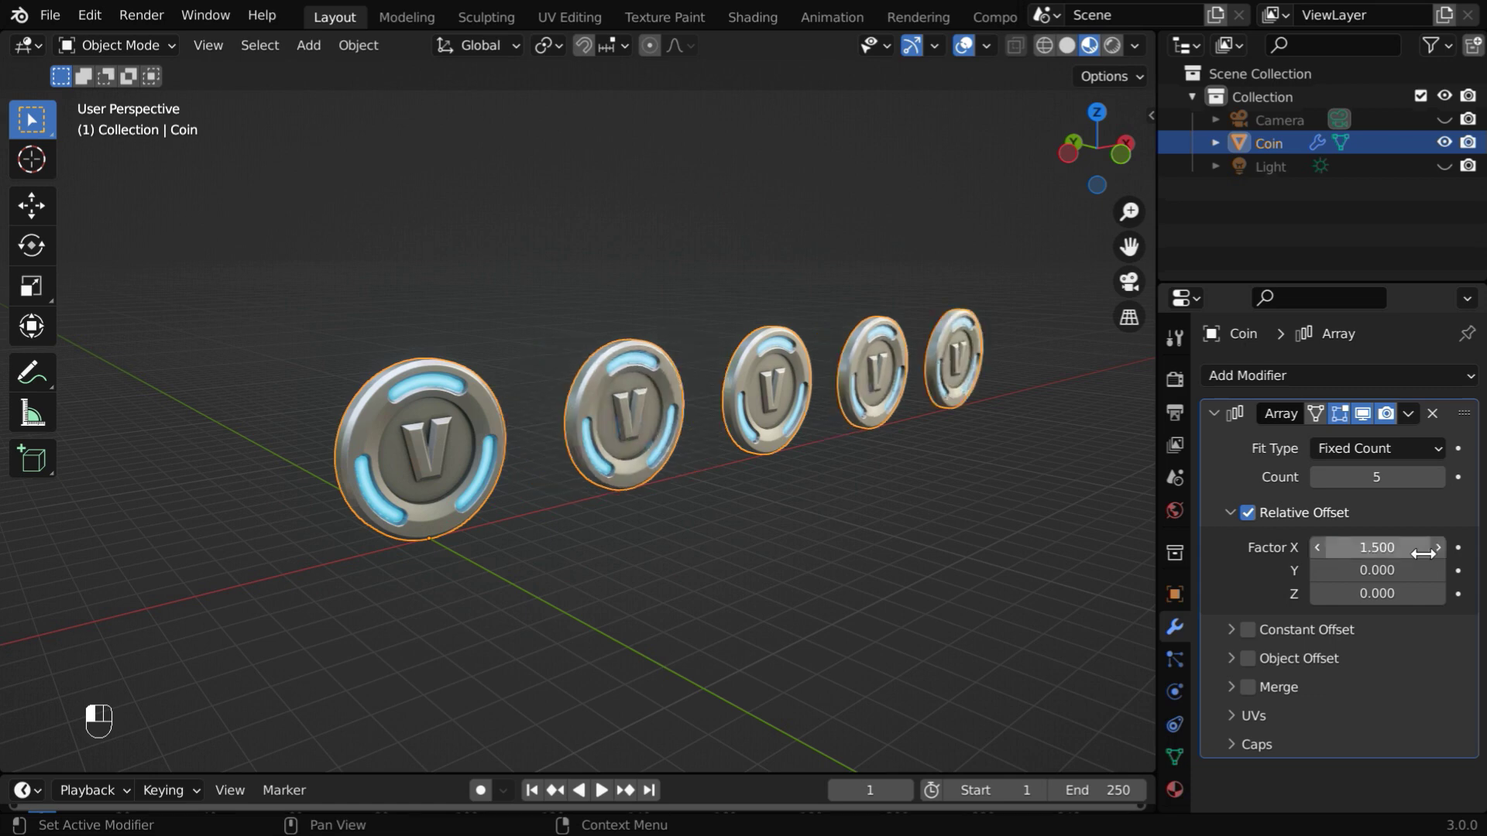
Apply the Array modifier so the five coins become real geometry.
click(1408, 413)
click(1388, 441)
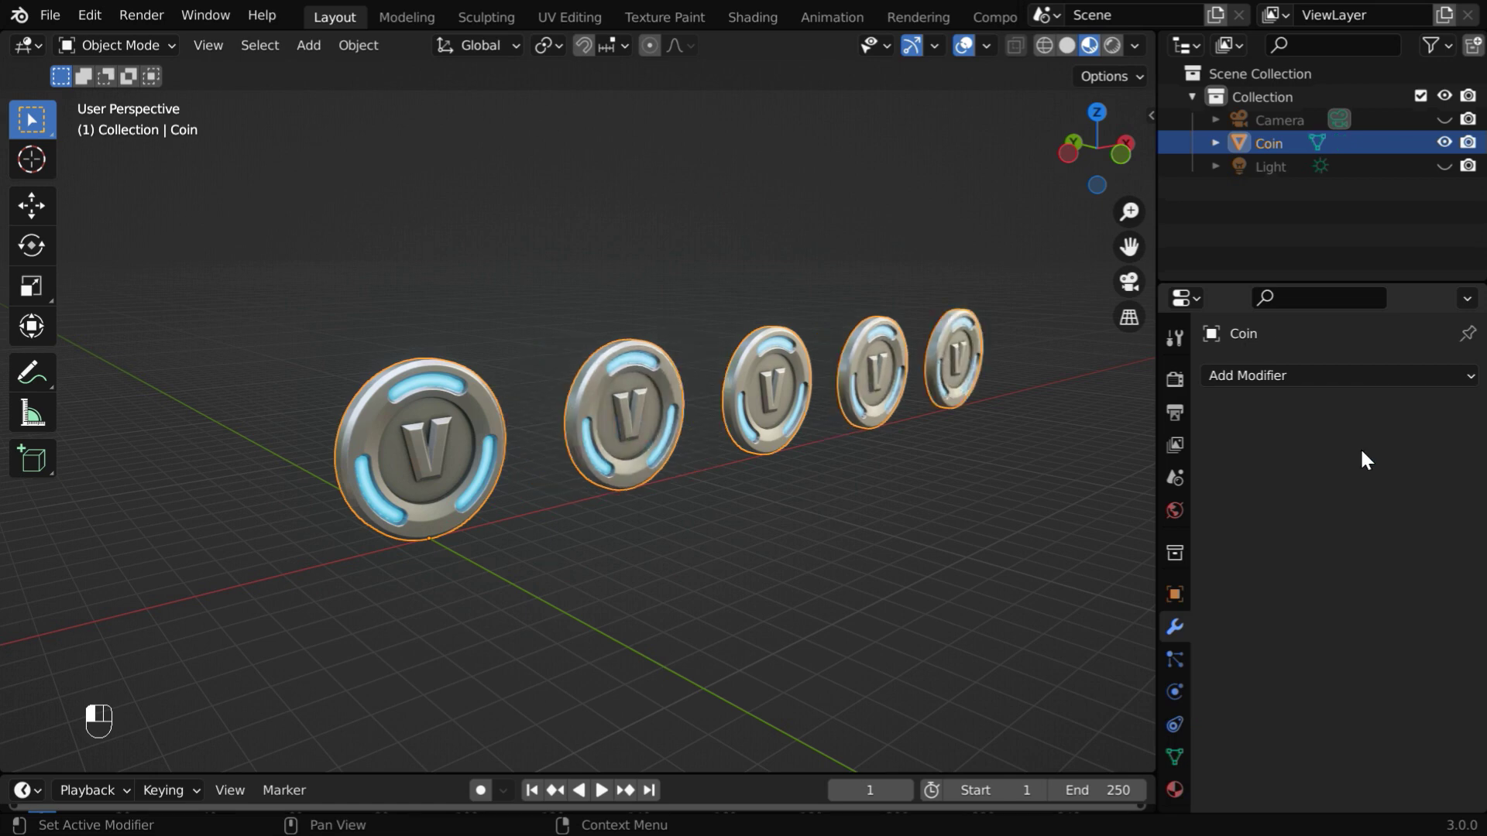
ctrl+middle_drag(729, 582, 573, 556)
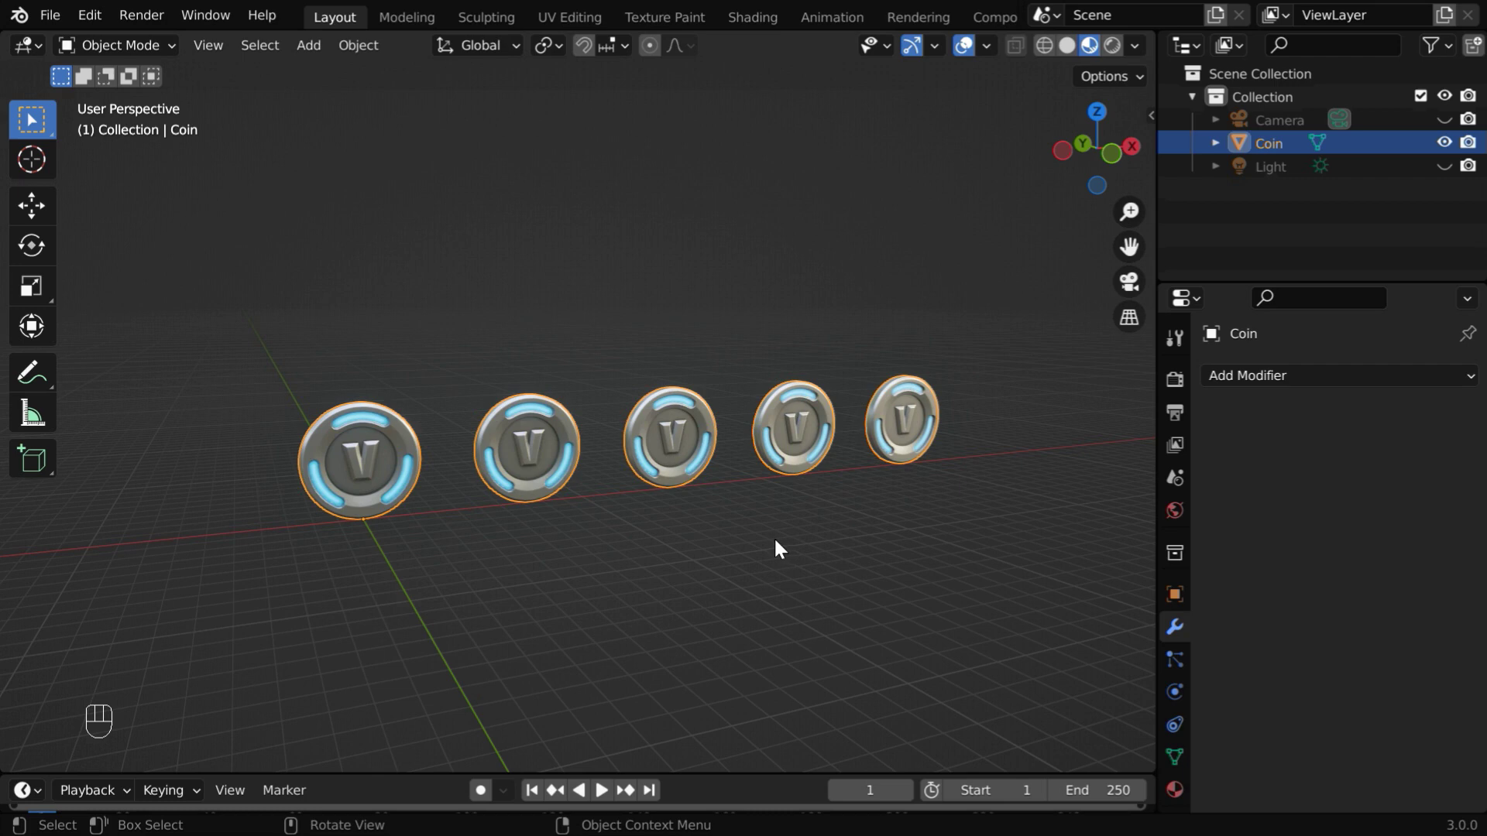
Enter Edit Mode and separate the coin row mesh by loose parts.
click(160, 43)
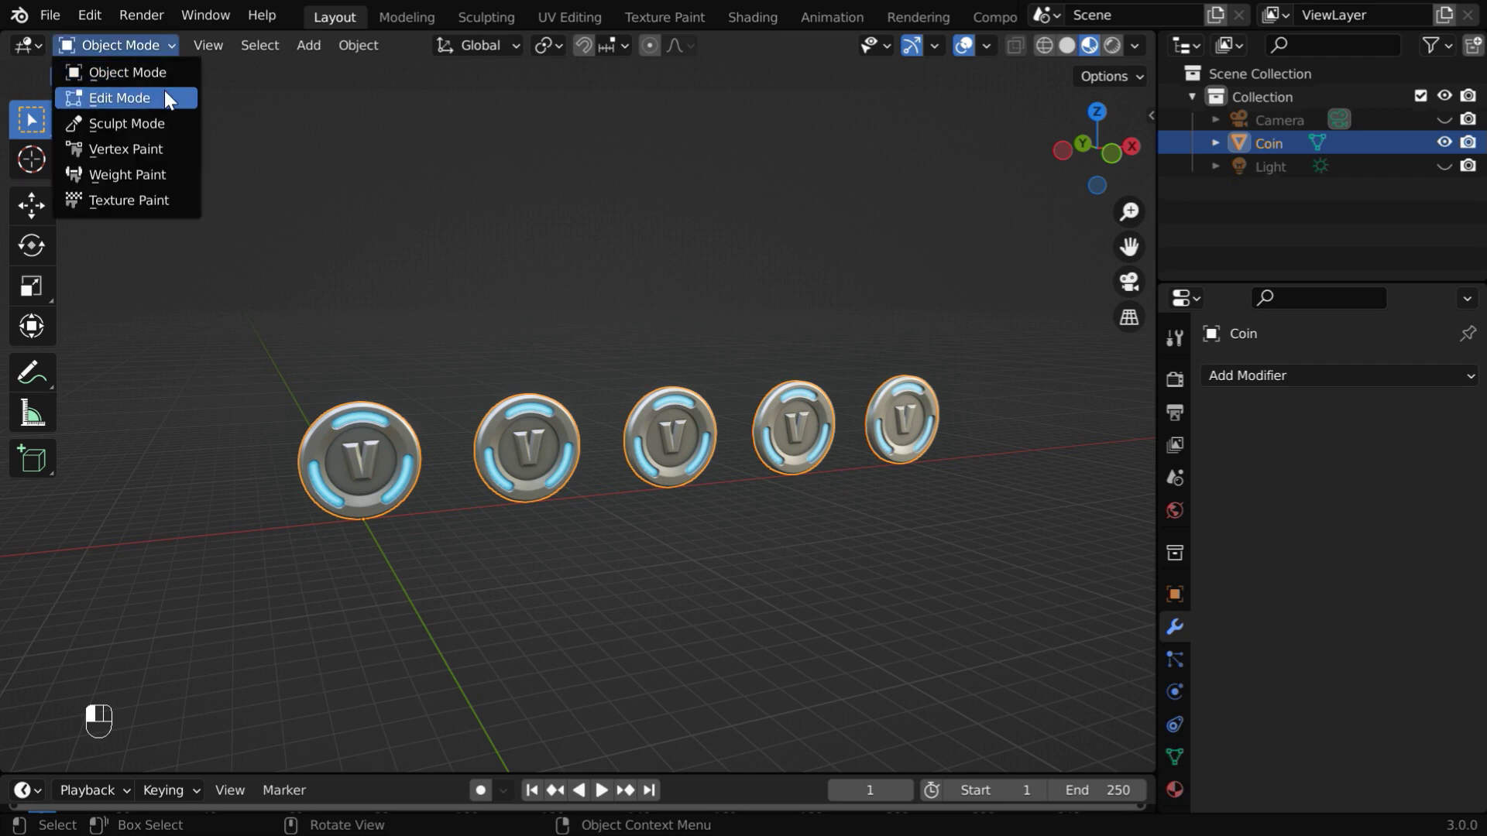
click(163, 95)
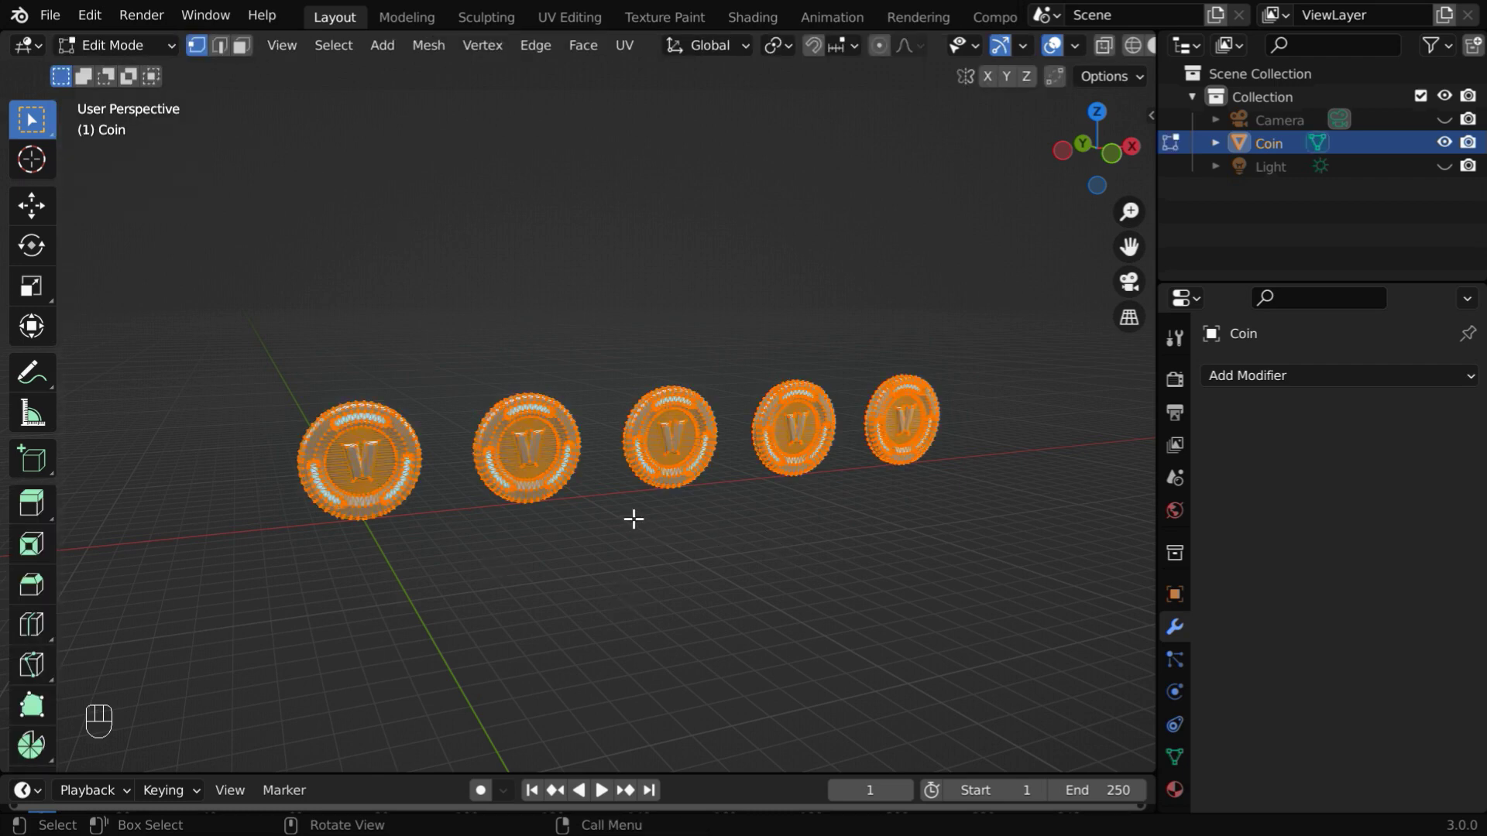
click(431, 43)
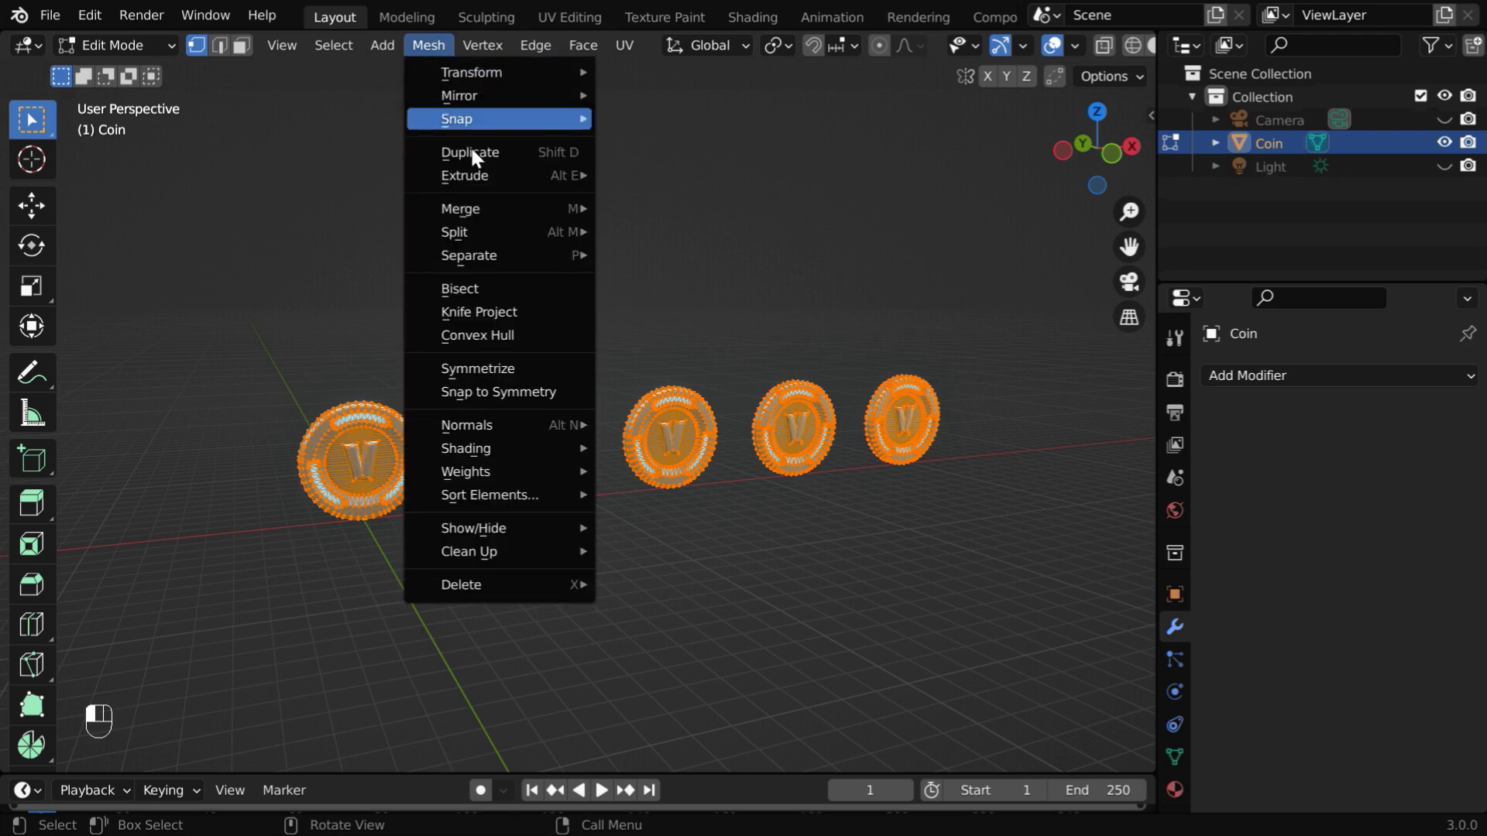
mouse_move(490, 252)
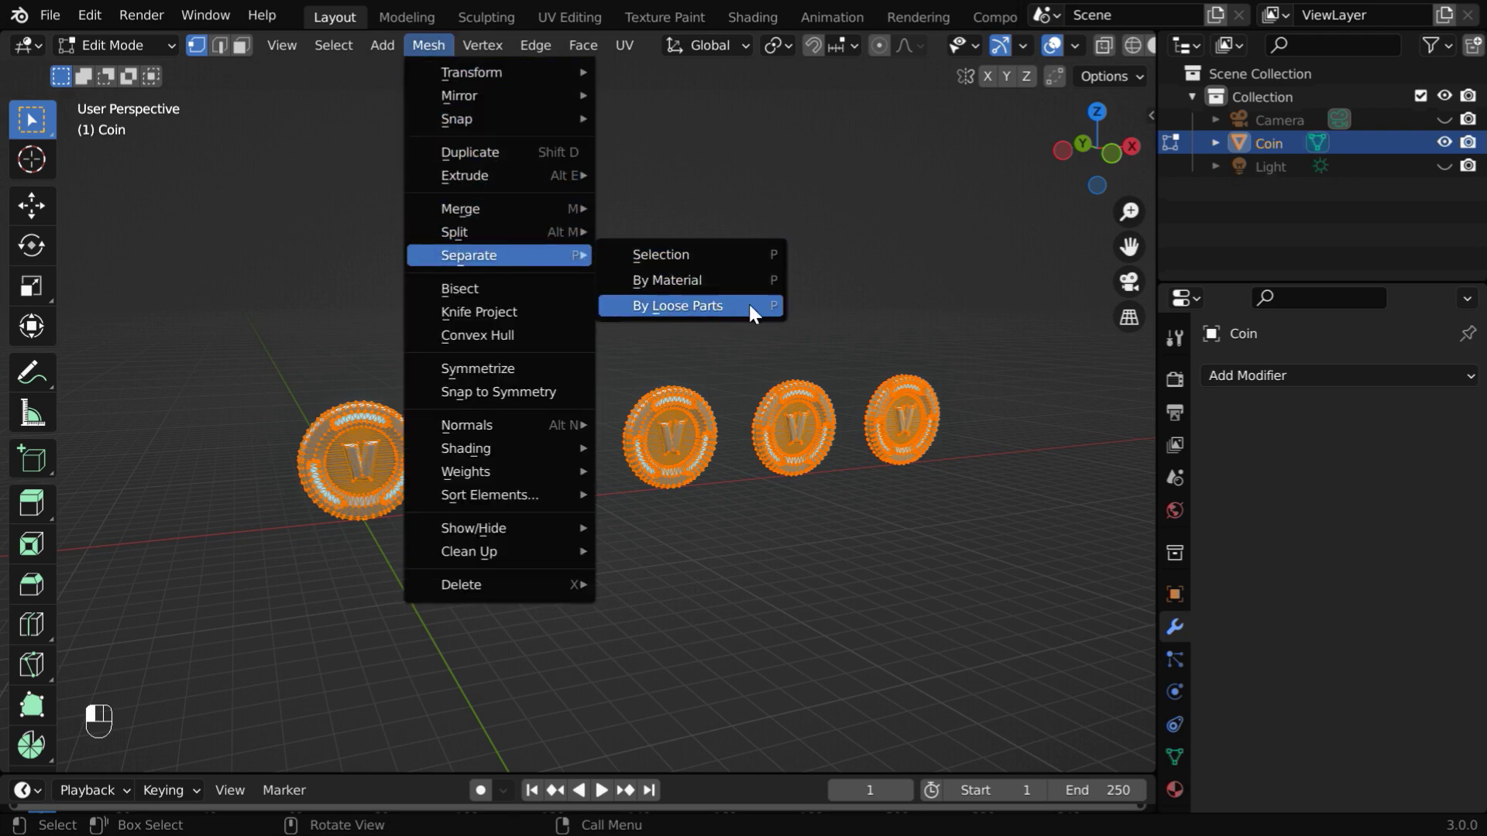
click(726, 303)
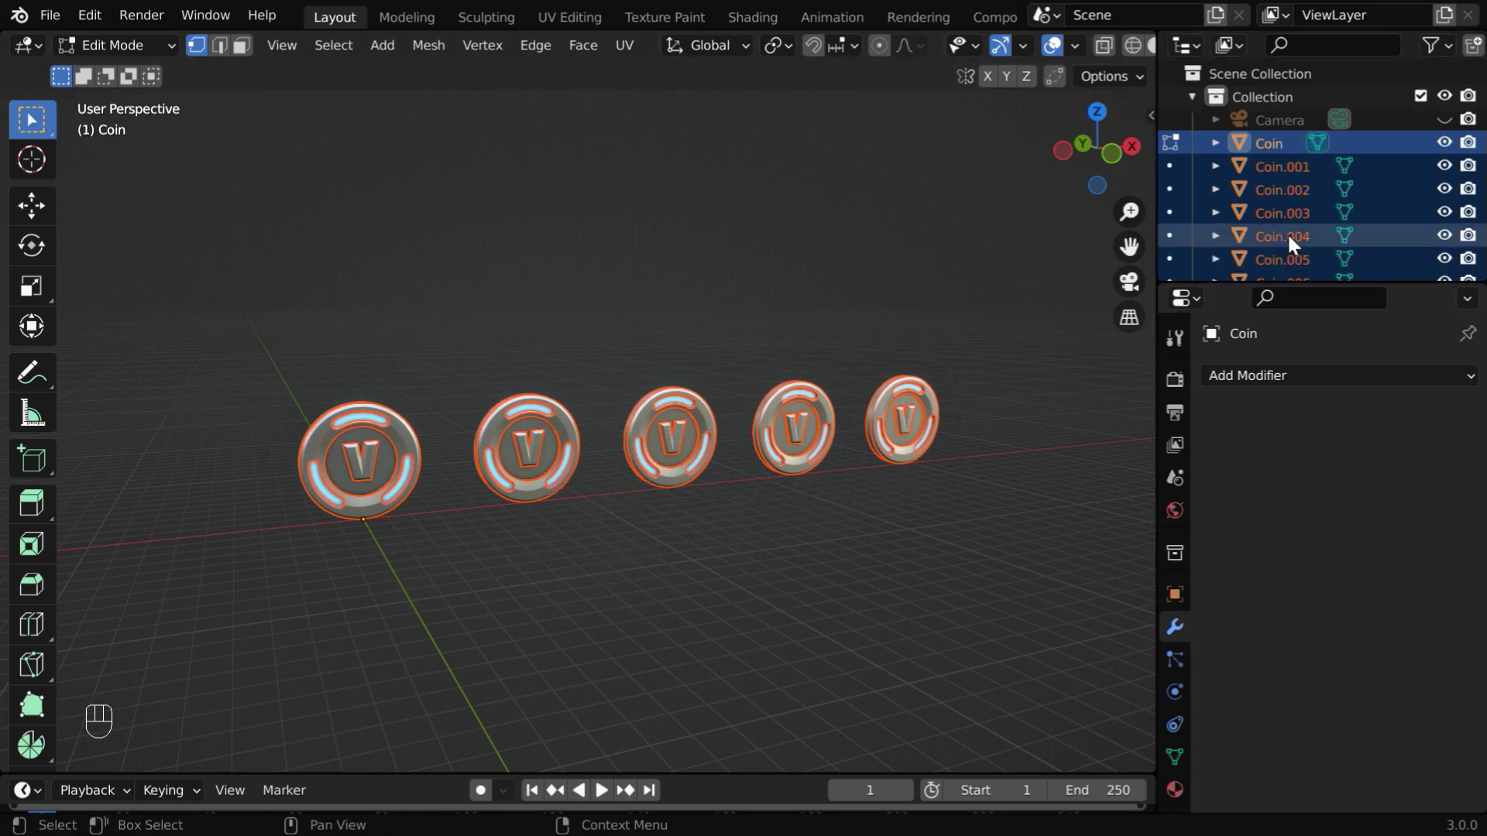
Enlarge the Outliner to browse the new Coin objects and zoom in on the row.
drag(1327, 284, 1351, 500)
scroll(1357, 306, down, 5)
scroll(1360, 317, up, 3)
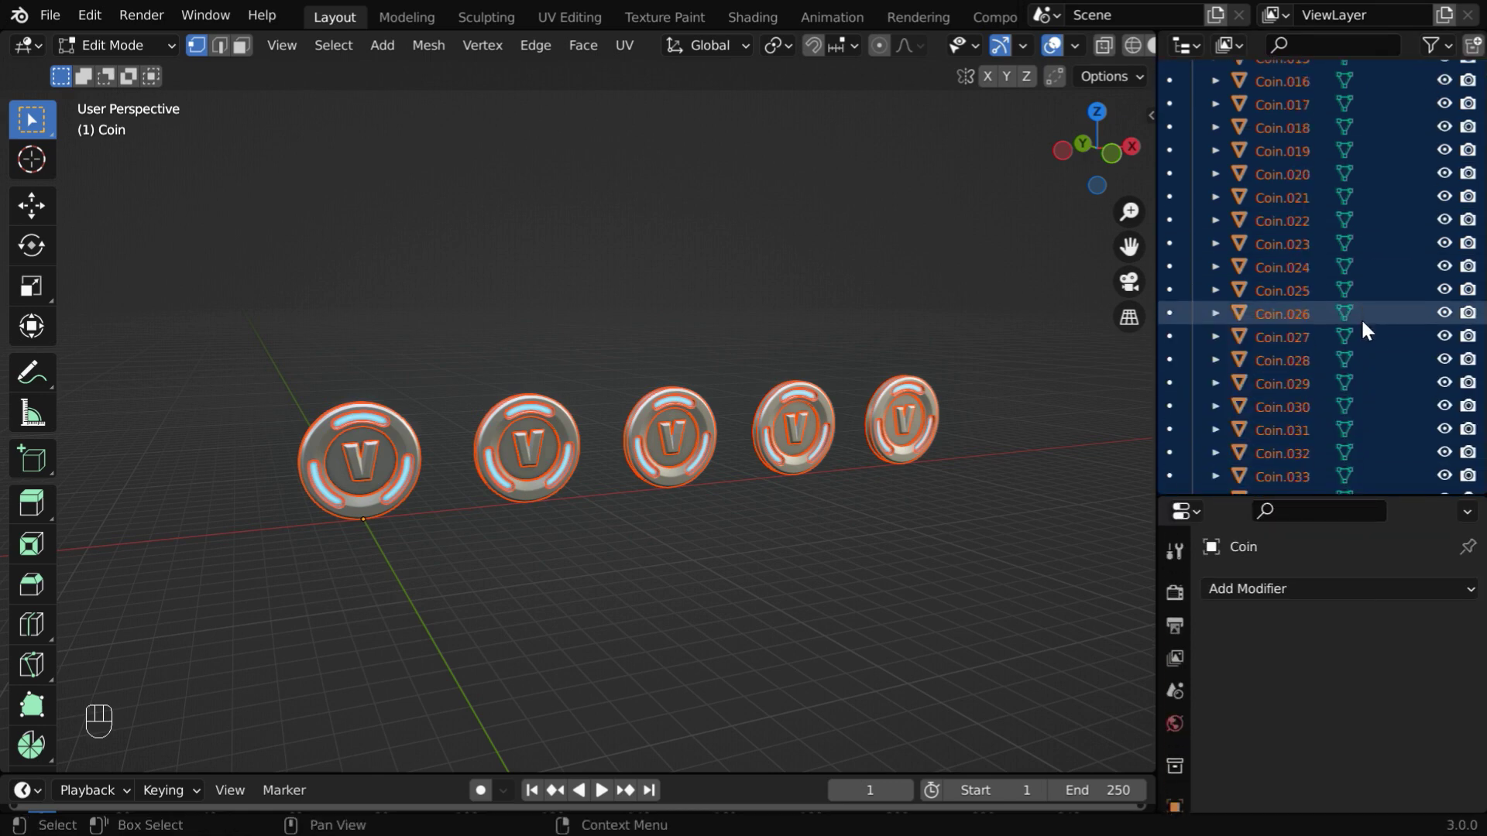
scroll(1355, 323, up, 7)
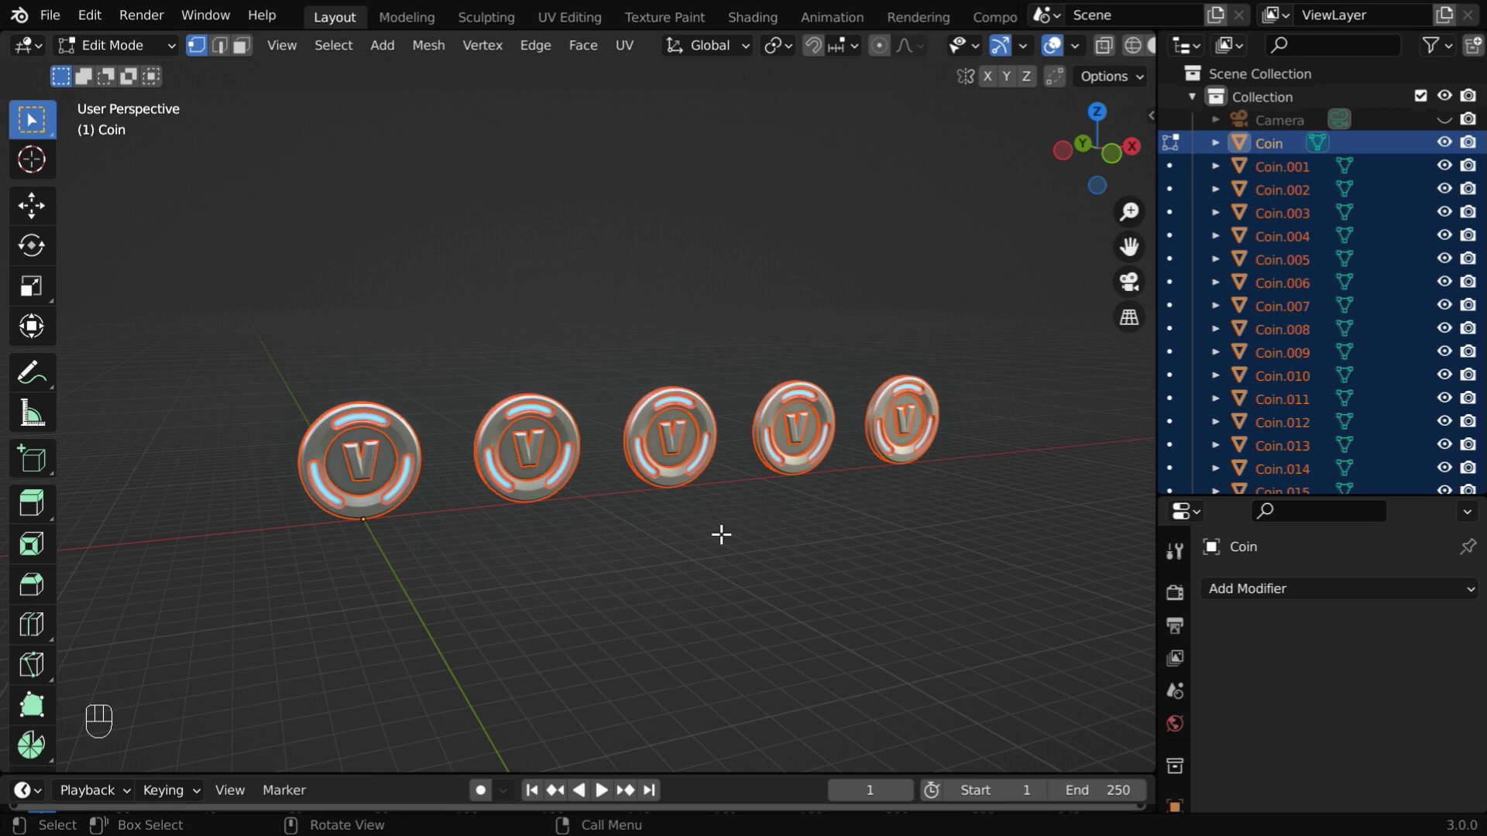
key(ctrl)
ctrl+middle_drag(611, 568, 541, 411)
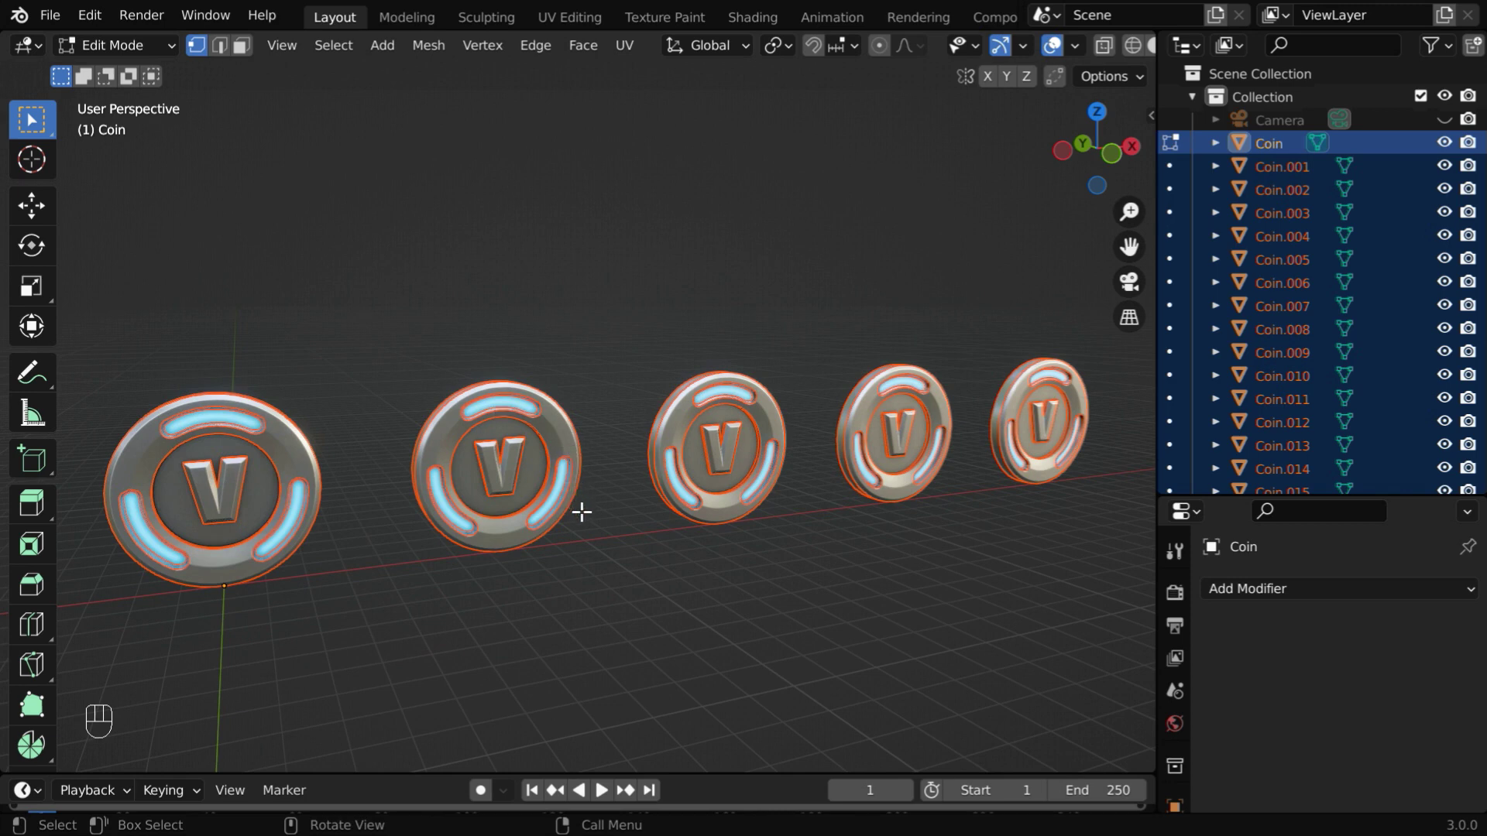
scroll(1285, 310, down, 3)
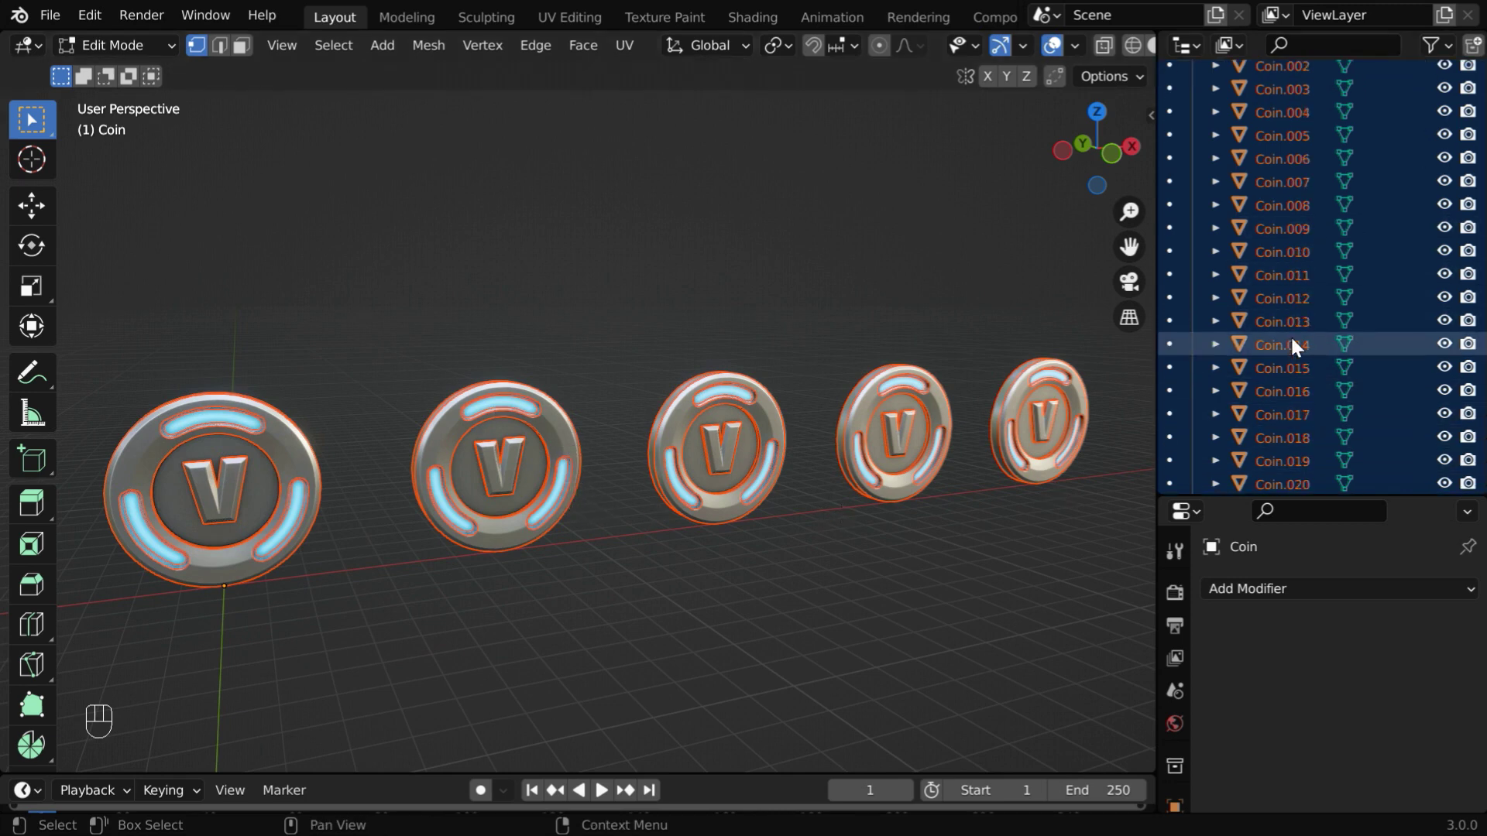
scroll(1290, 339, up, 3)
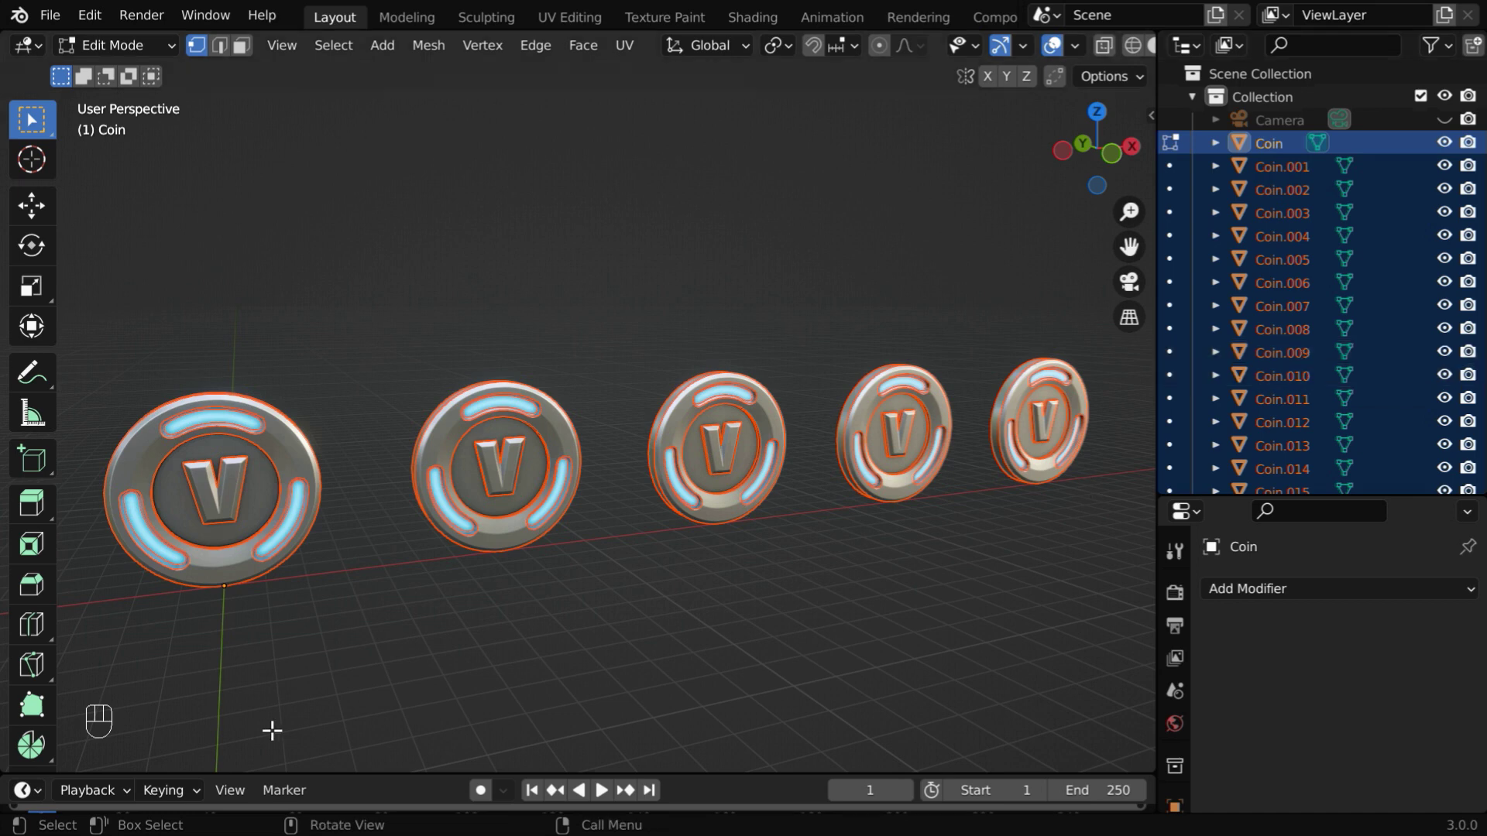
Return to Object Mode and select the V, ring and glow parts of the second coin.
click(137, 45)
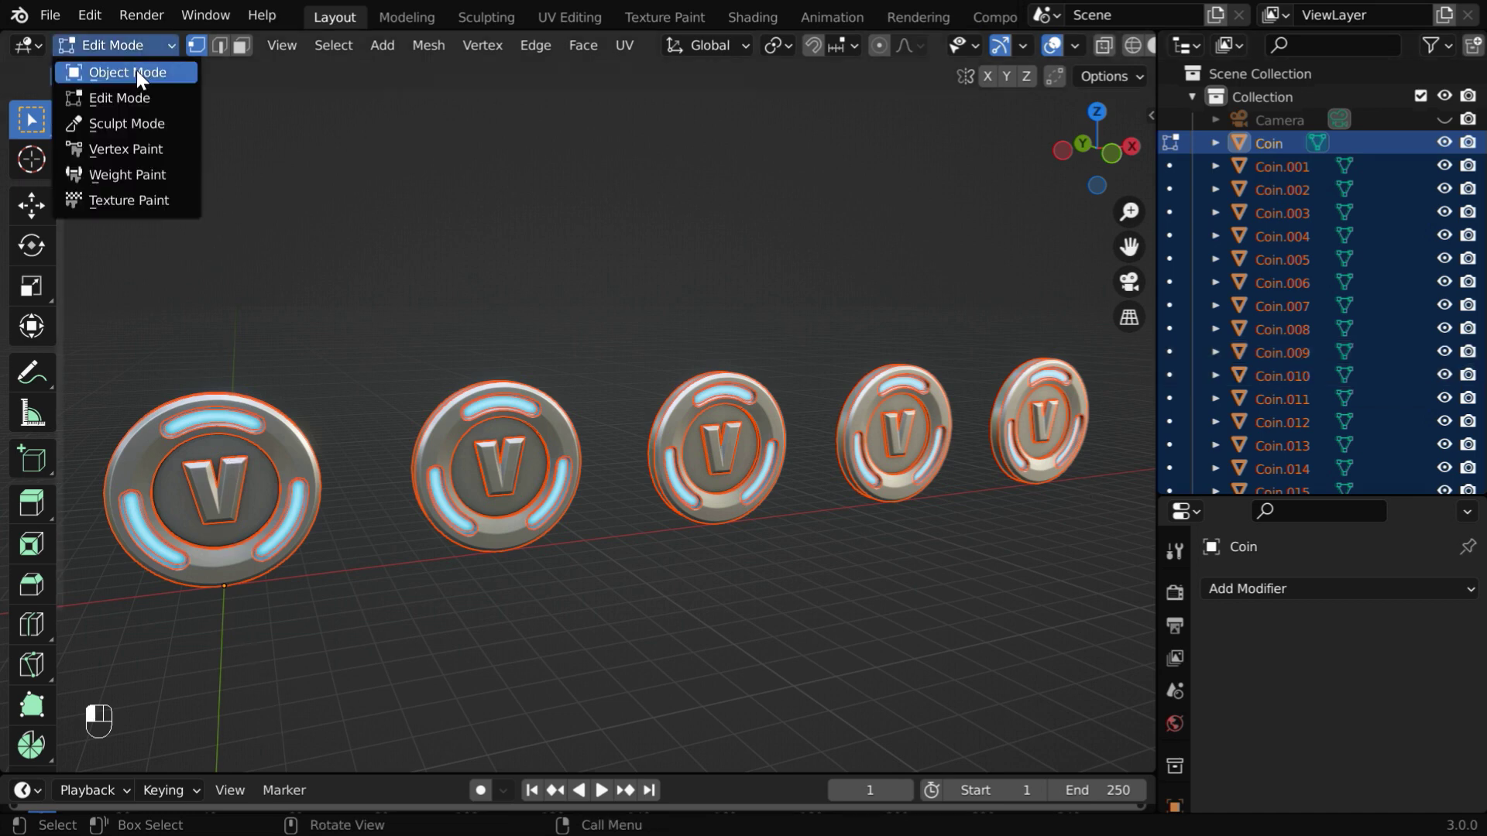
click(136, 72)
click(542, 617)
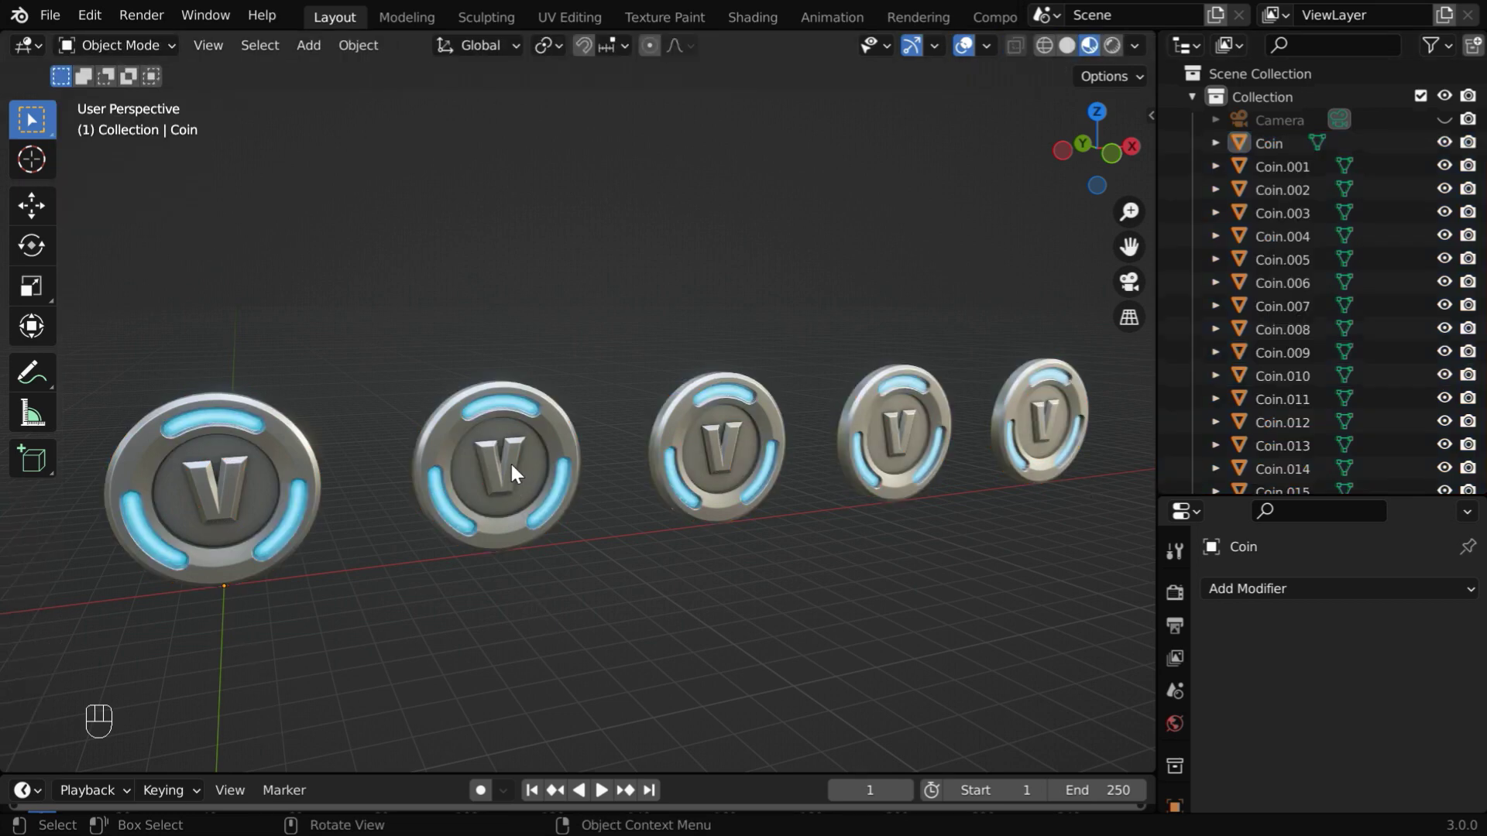
click(519, 489)
ctrl+middle_drag(556, 619, 515, 521)
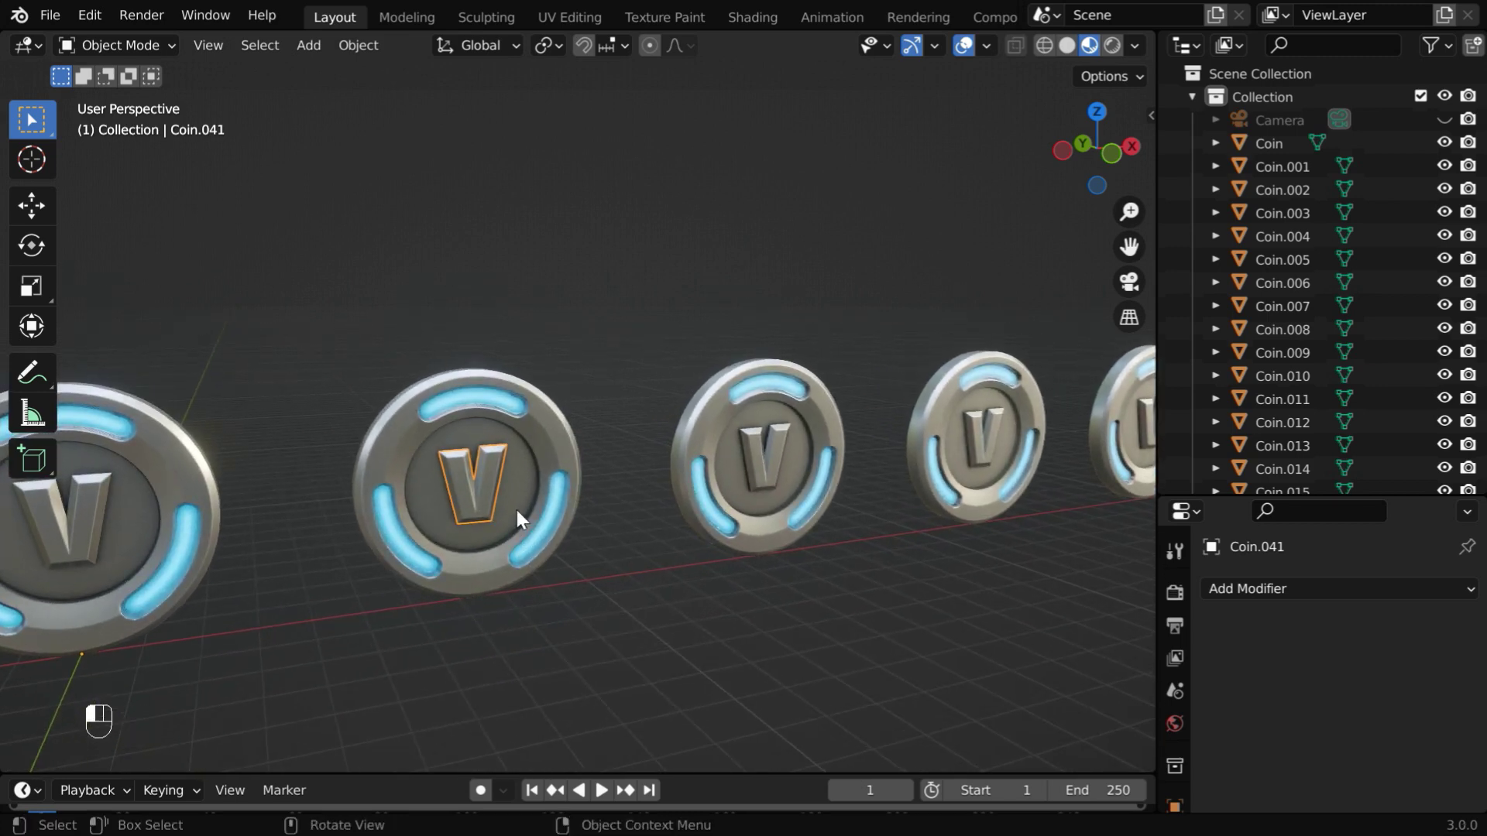
click(517, 517)
click(527, 552)
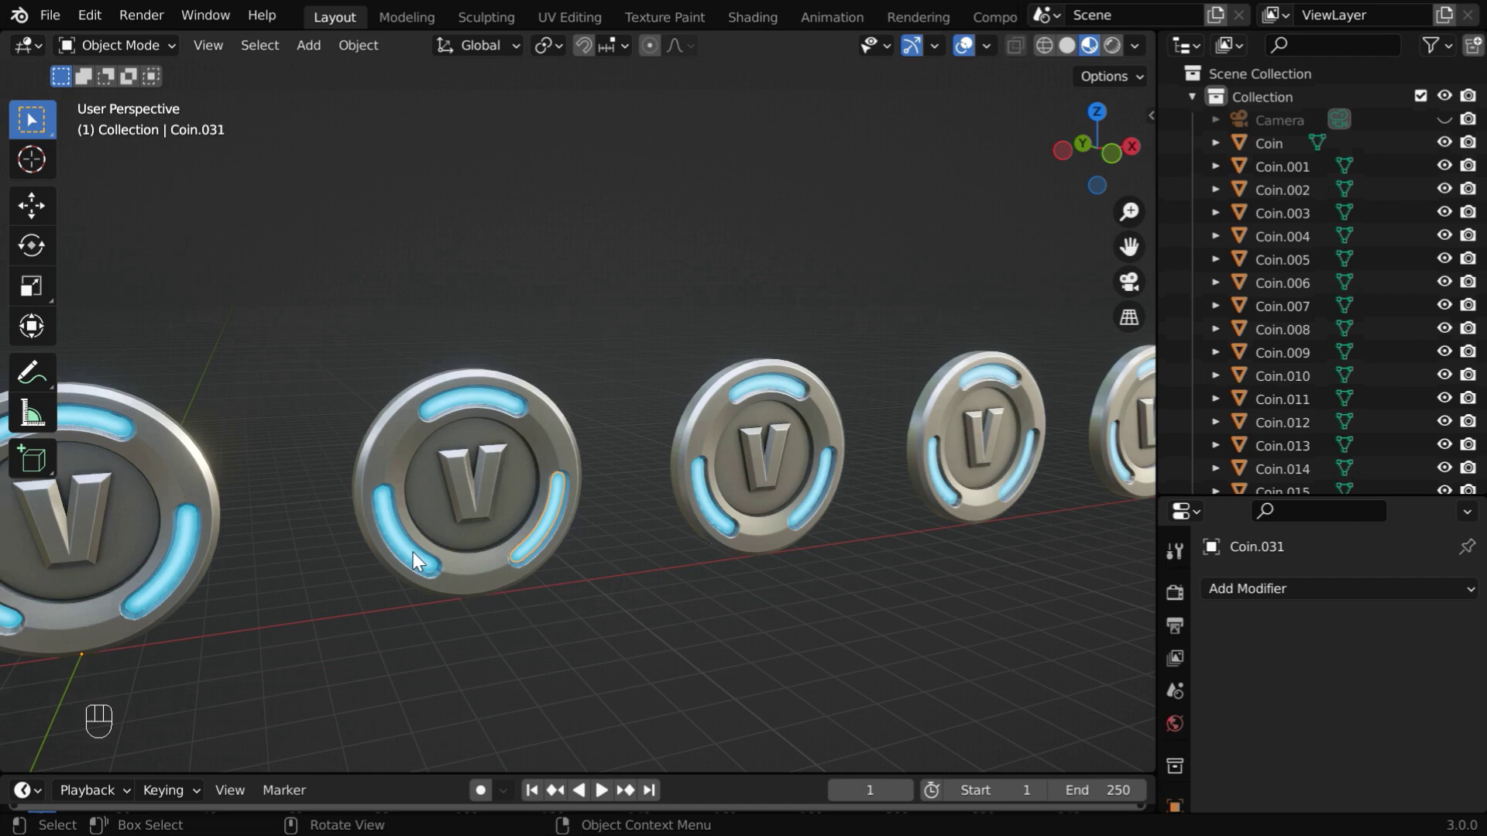
click(403, 550)
click(453, 409)
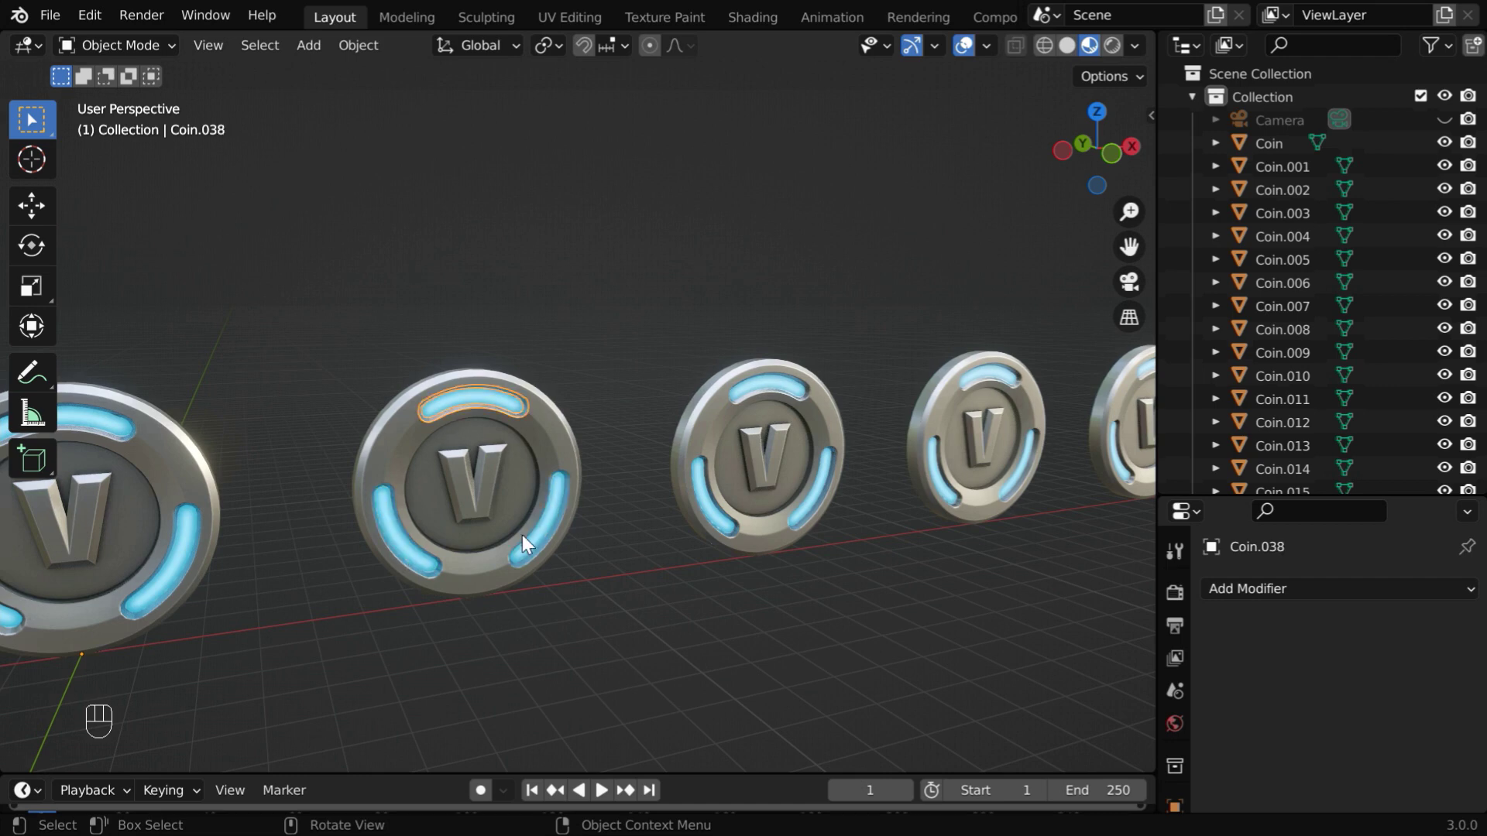
ctrl+middle_drag(522, 536, 551, 685)
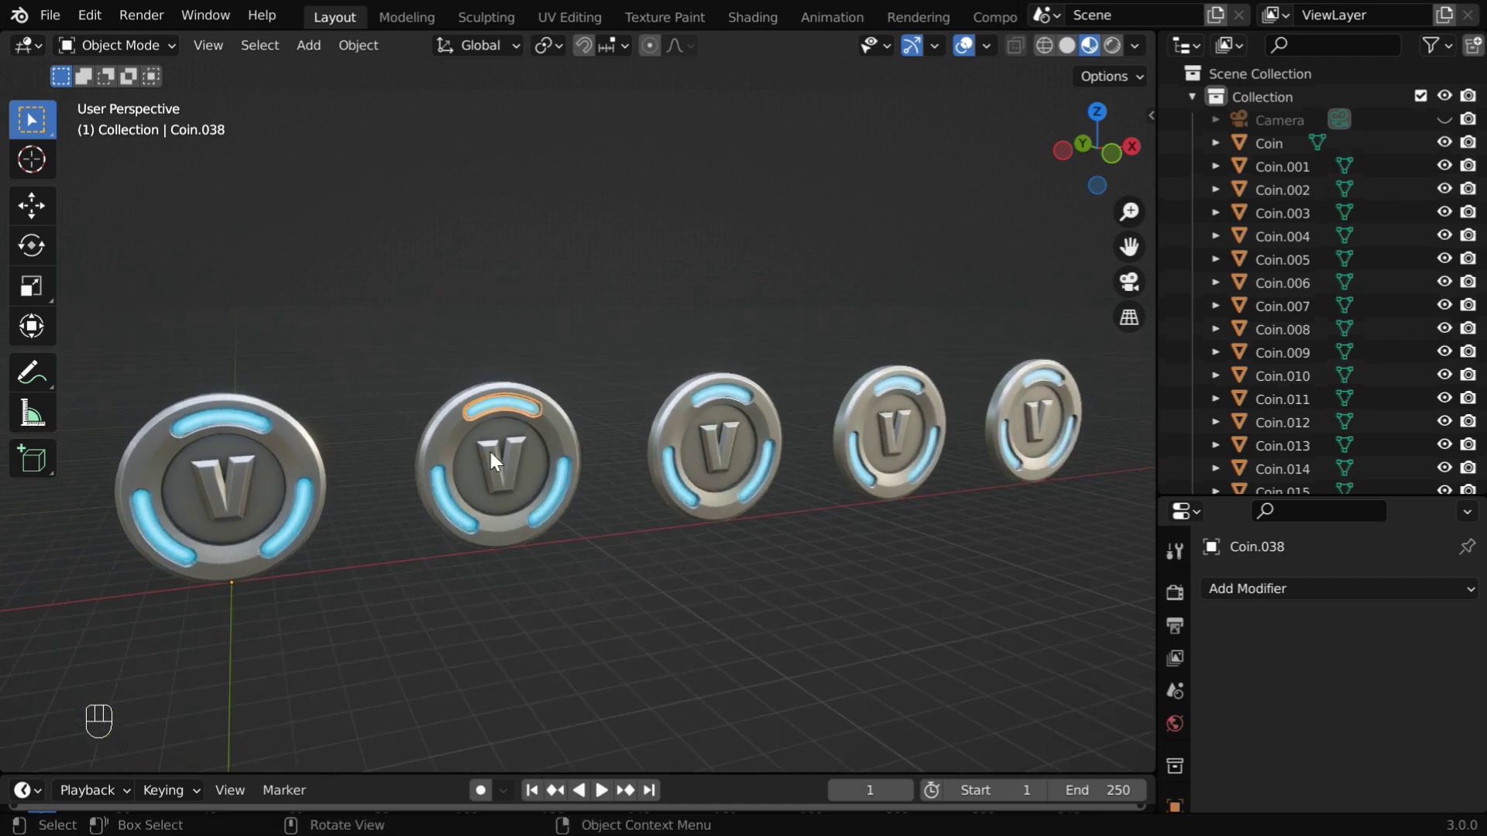
Box-select all parts of the second coin and join them into one object.
drag(391, 334, 621, 621)
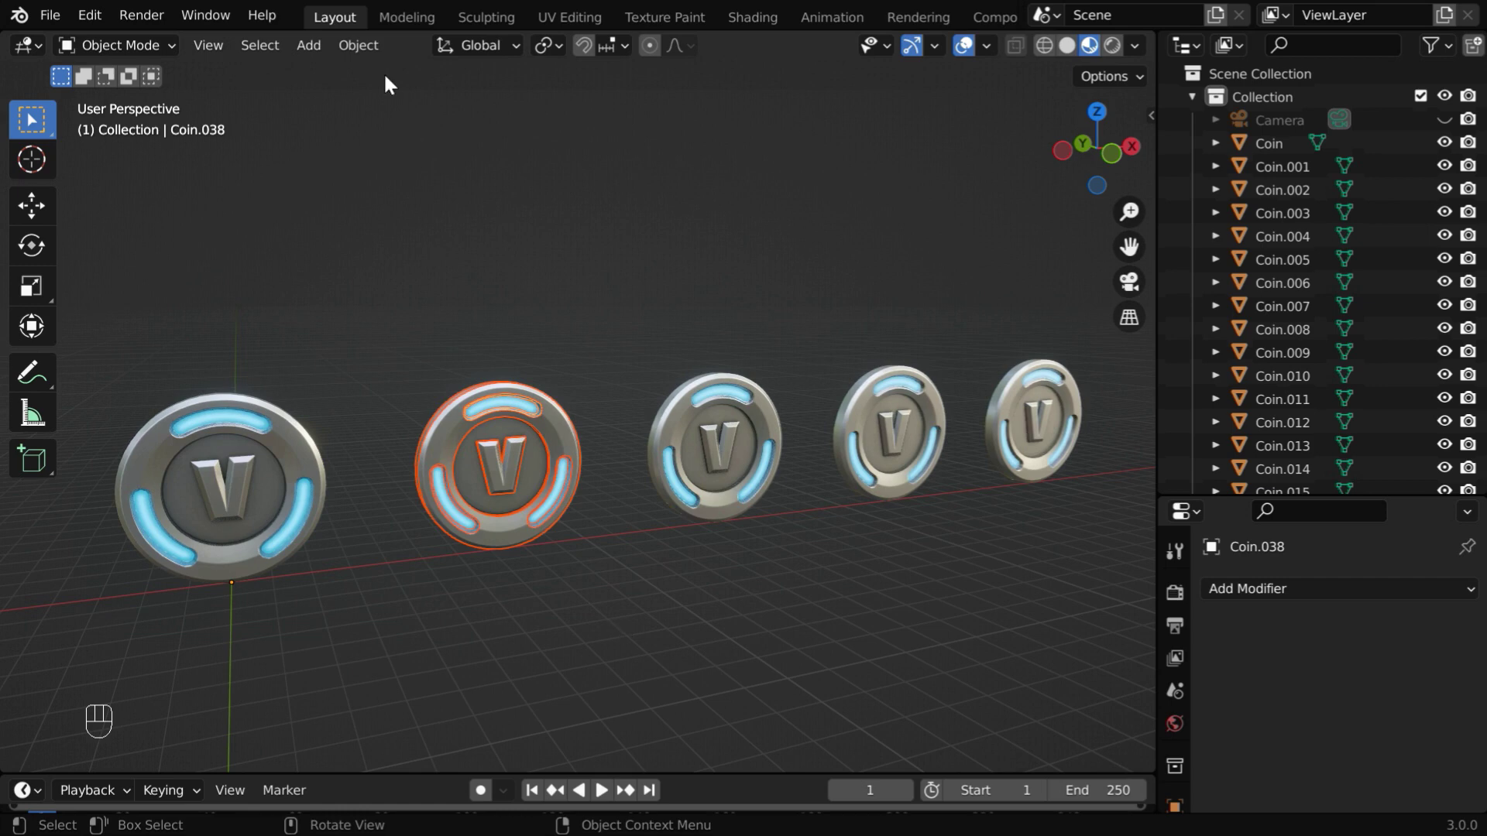
click(369, 43)
click(417, 264)
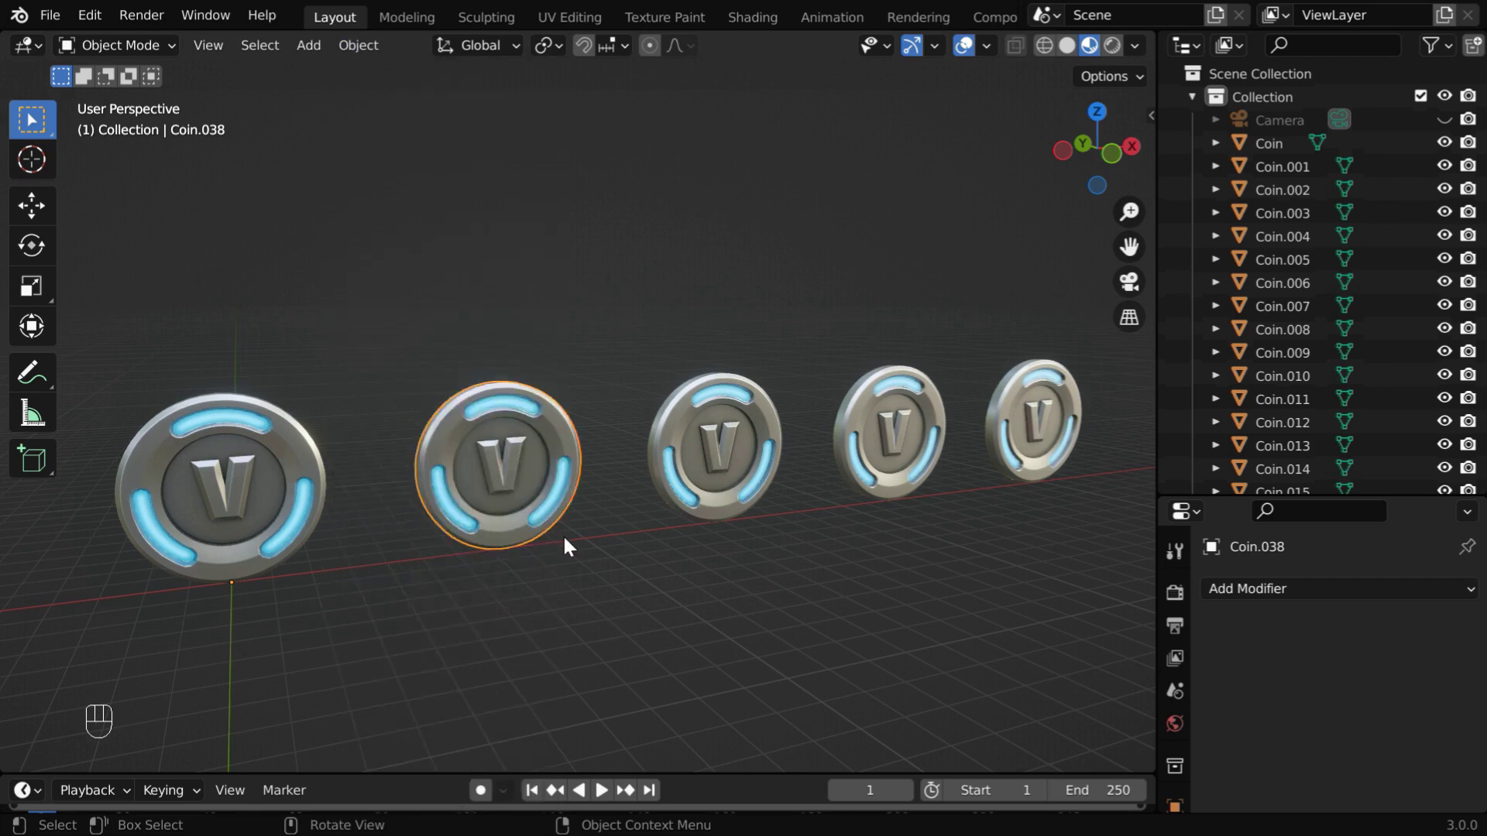
ctrl+middle_drag(563, 546, 581, 627)
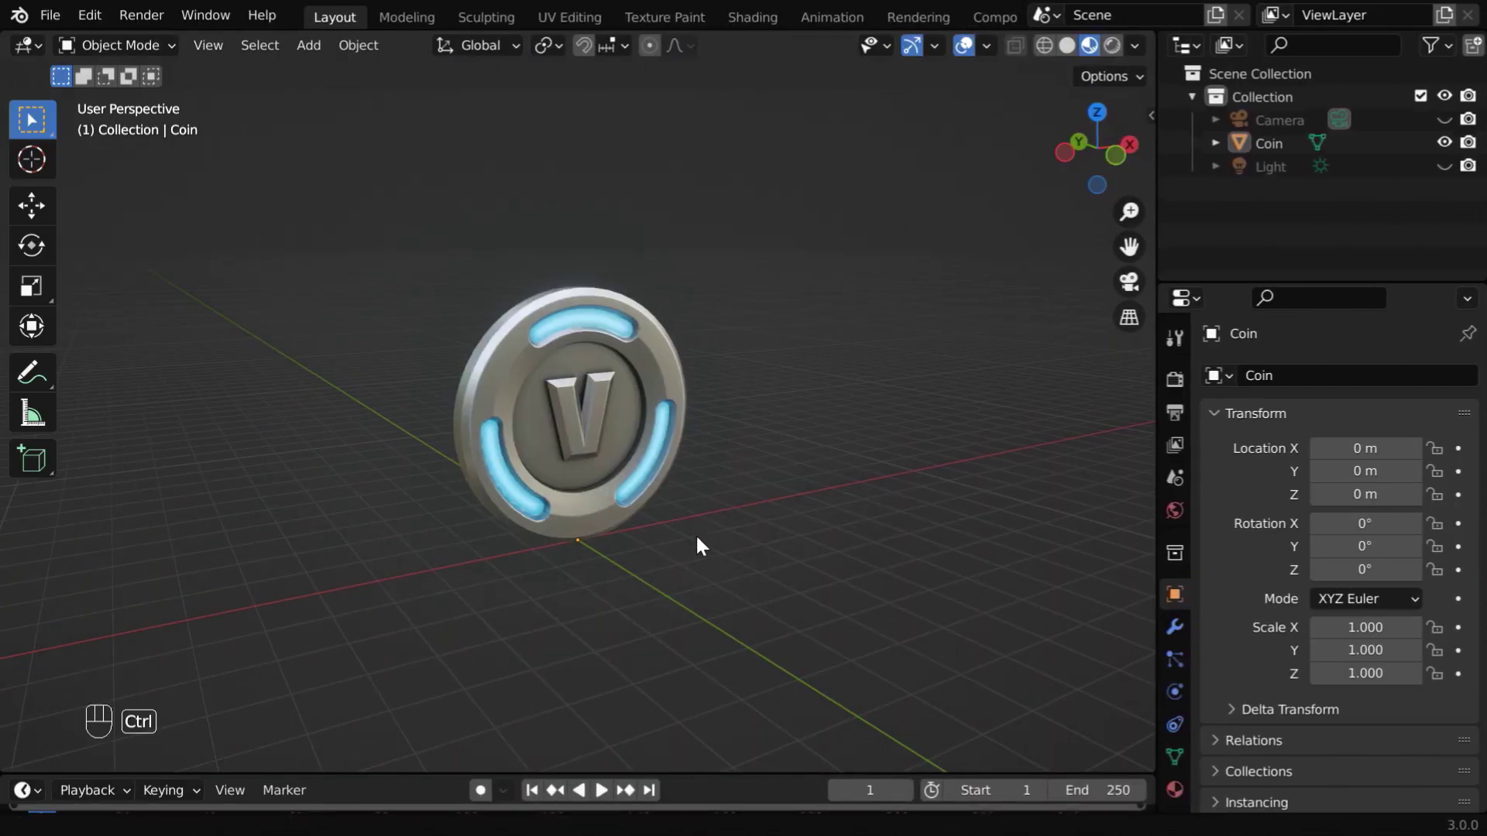
Add a plane under the coin and scale it by 10 as a floor.
ctrl+middle_drag(695, 533, 785, 703)
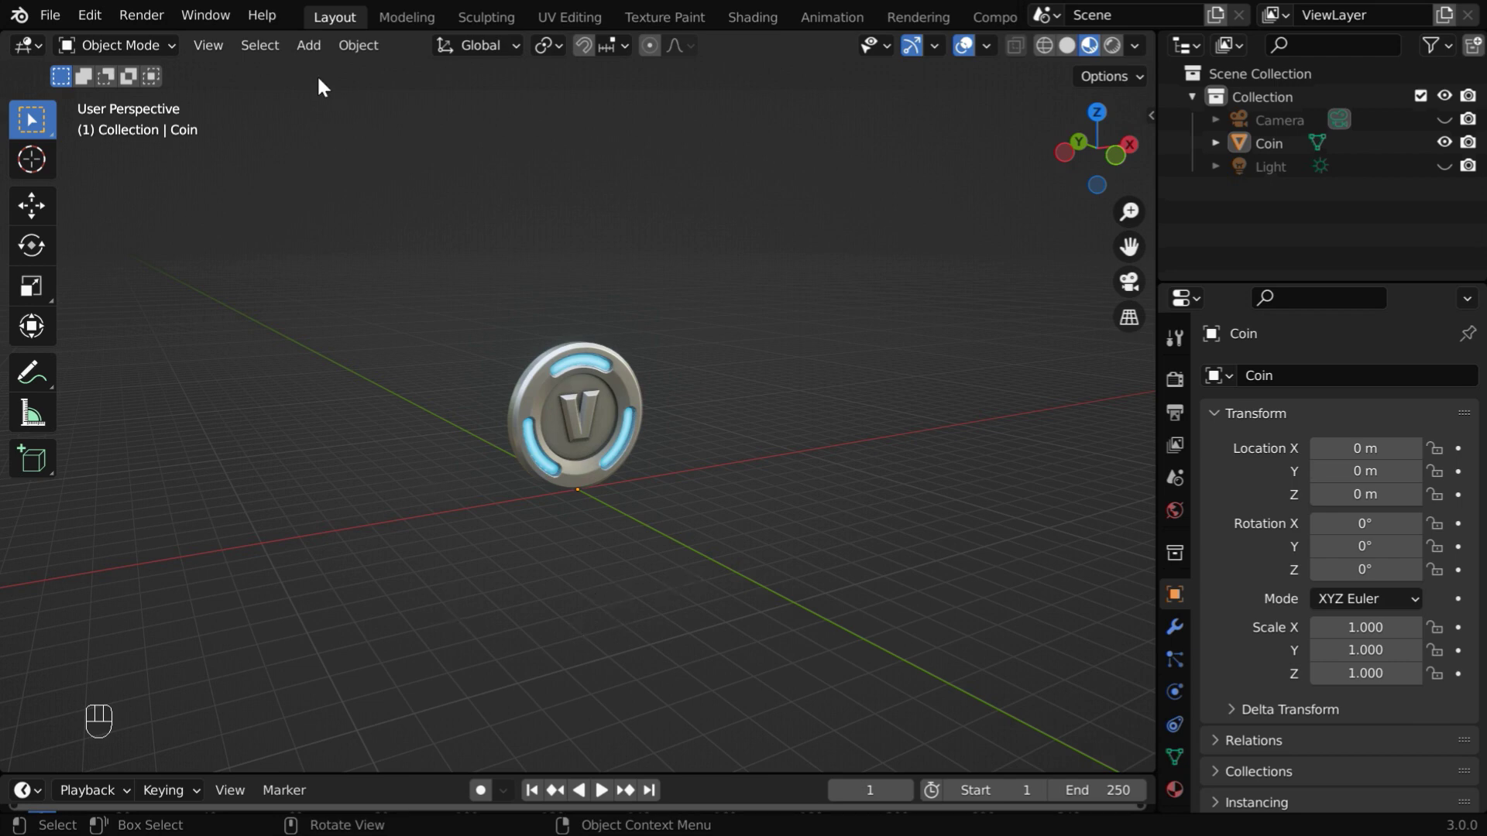
click(308, 44)
mouse_move(318, 67)
click(536, 71)
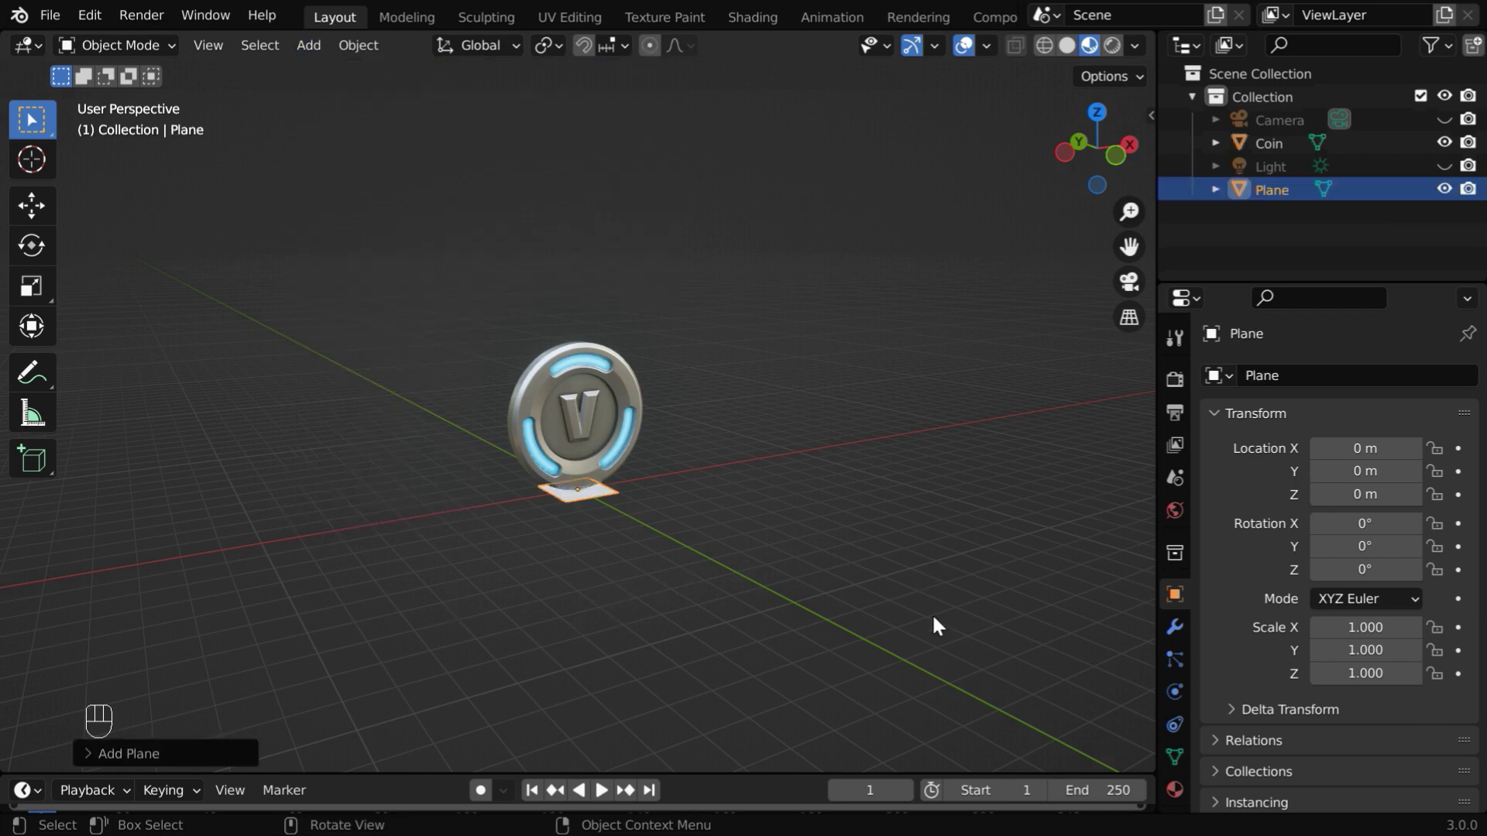
text(s10)
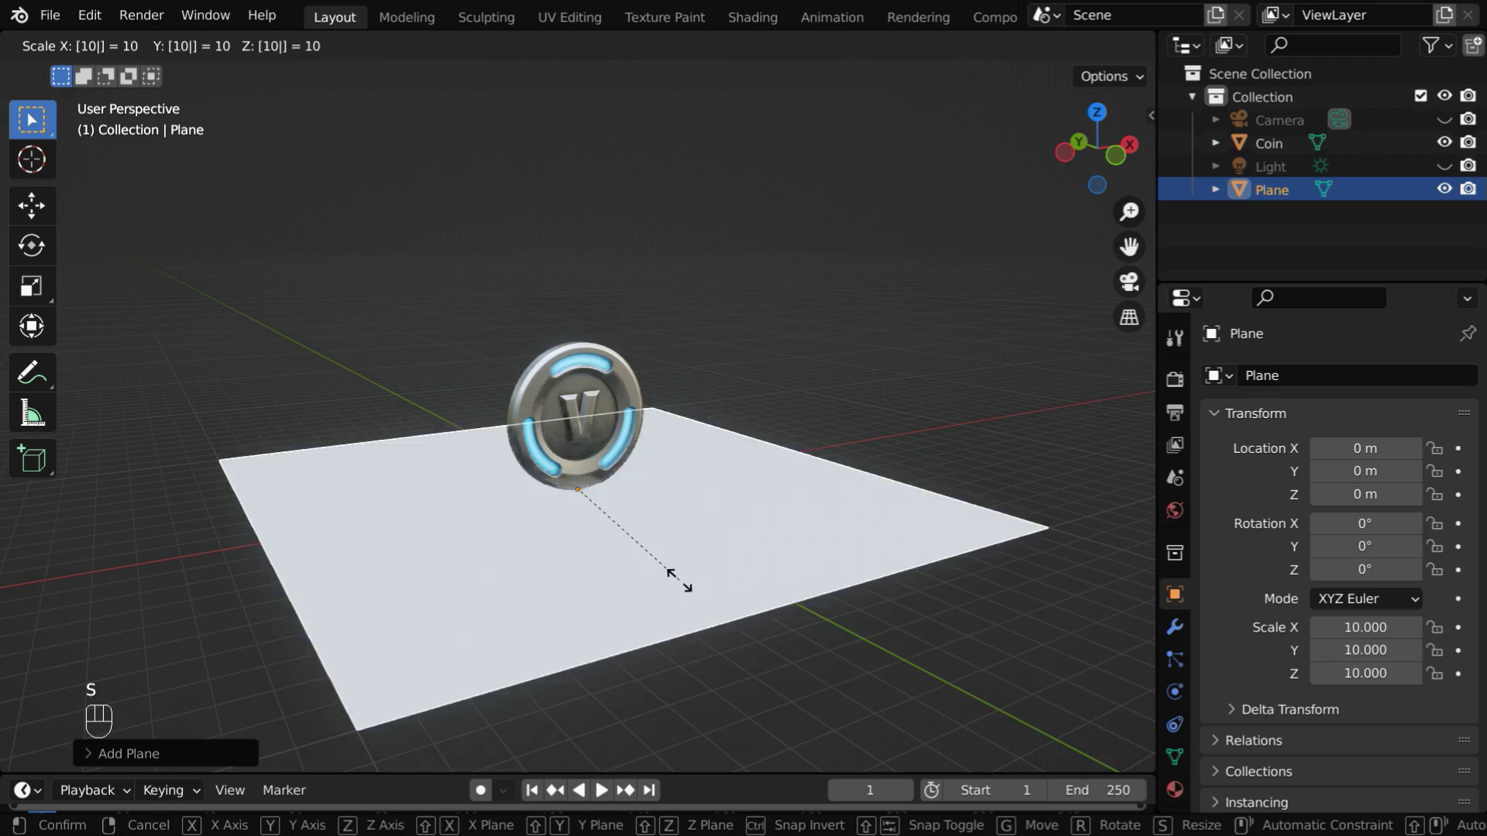
key(Return)
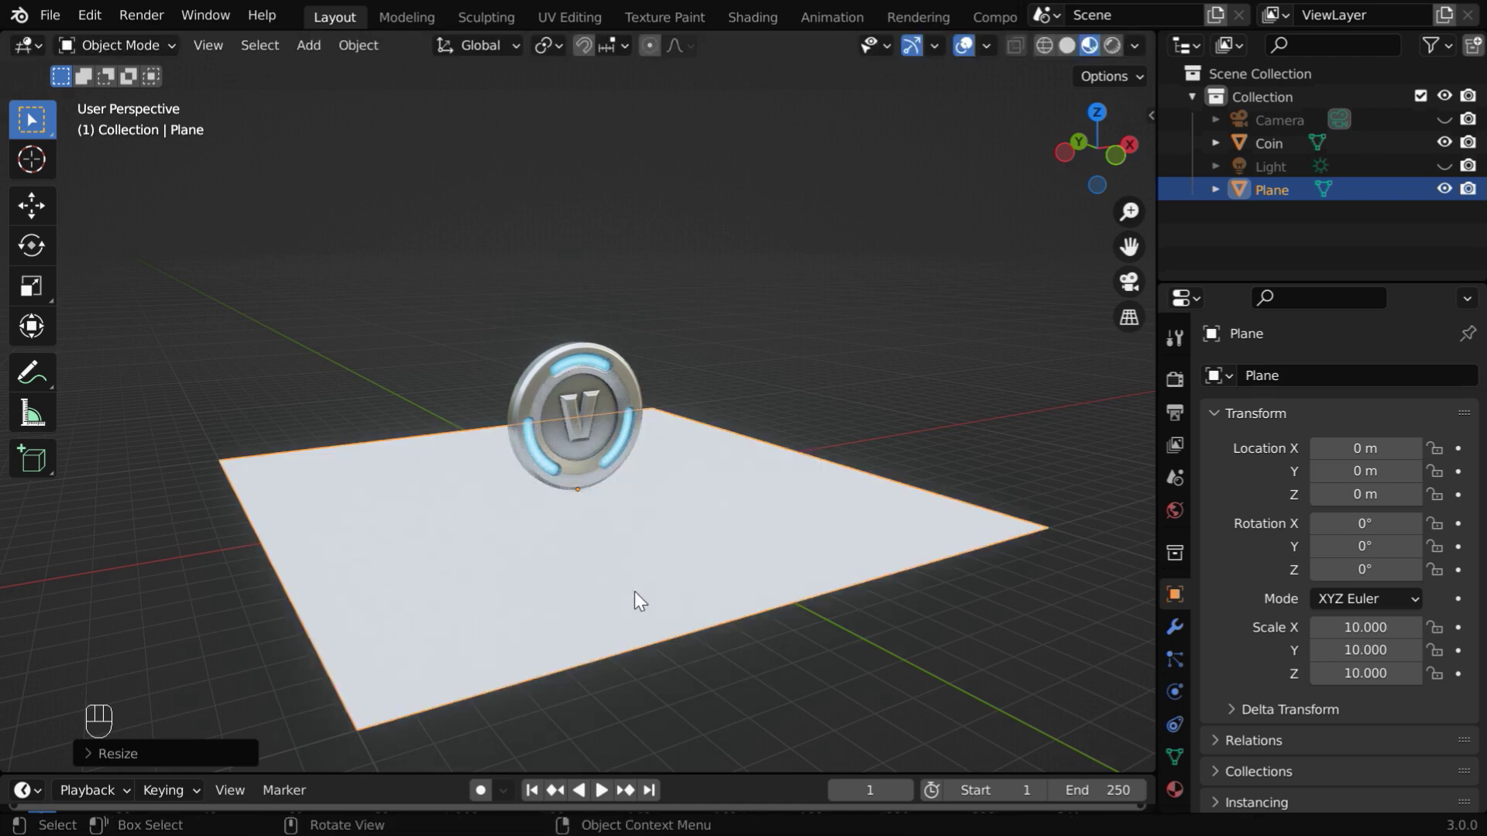
Add a Simple Subdivision Surface modifier to the plane with viewport and render levels 3.
click(1172, 626)
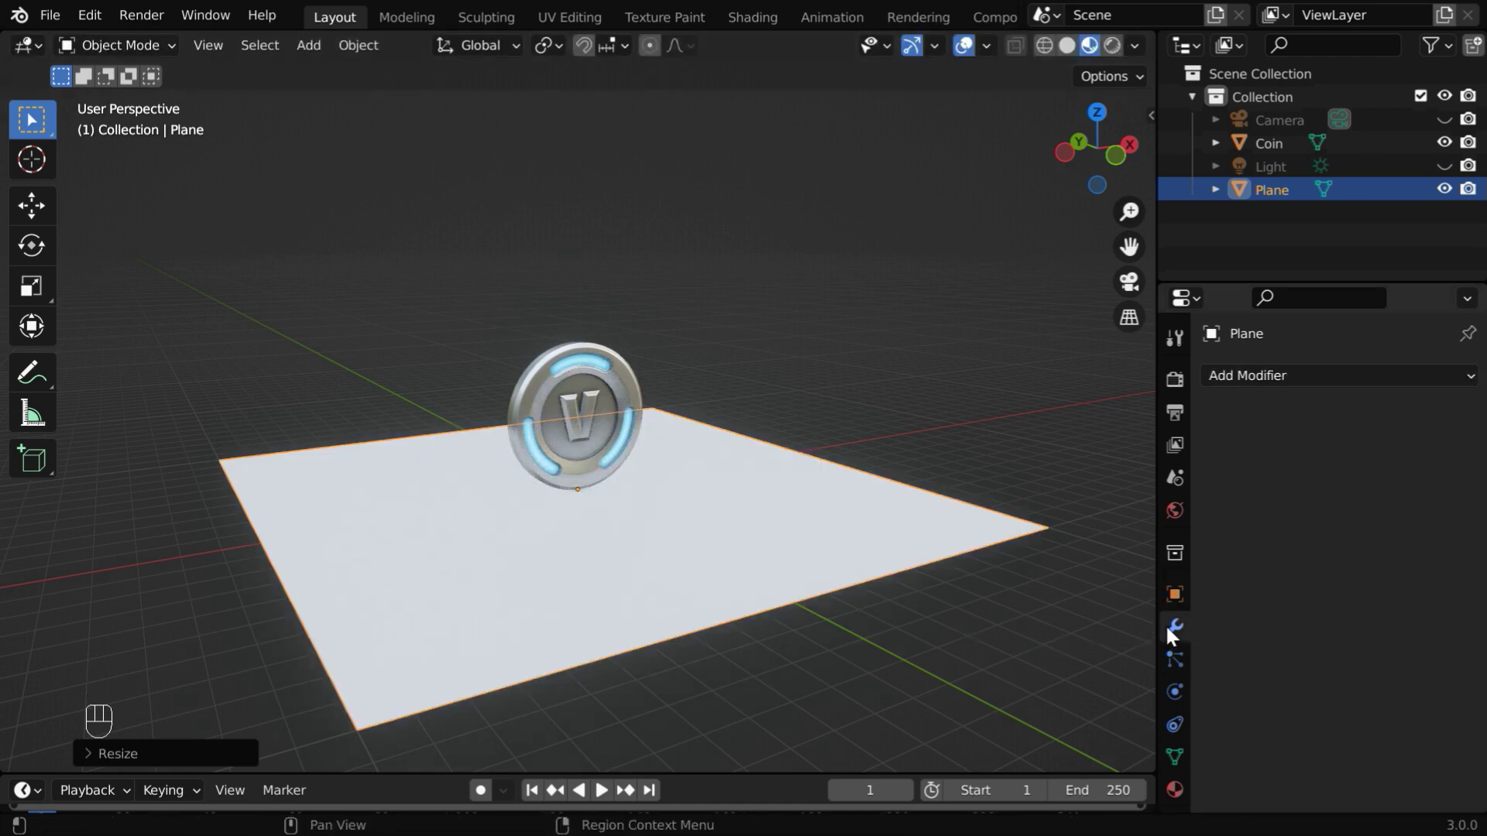
click(1260, 374)
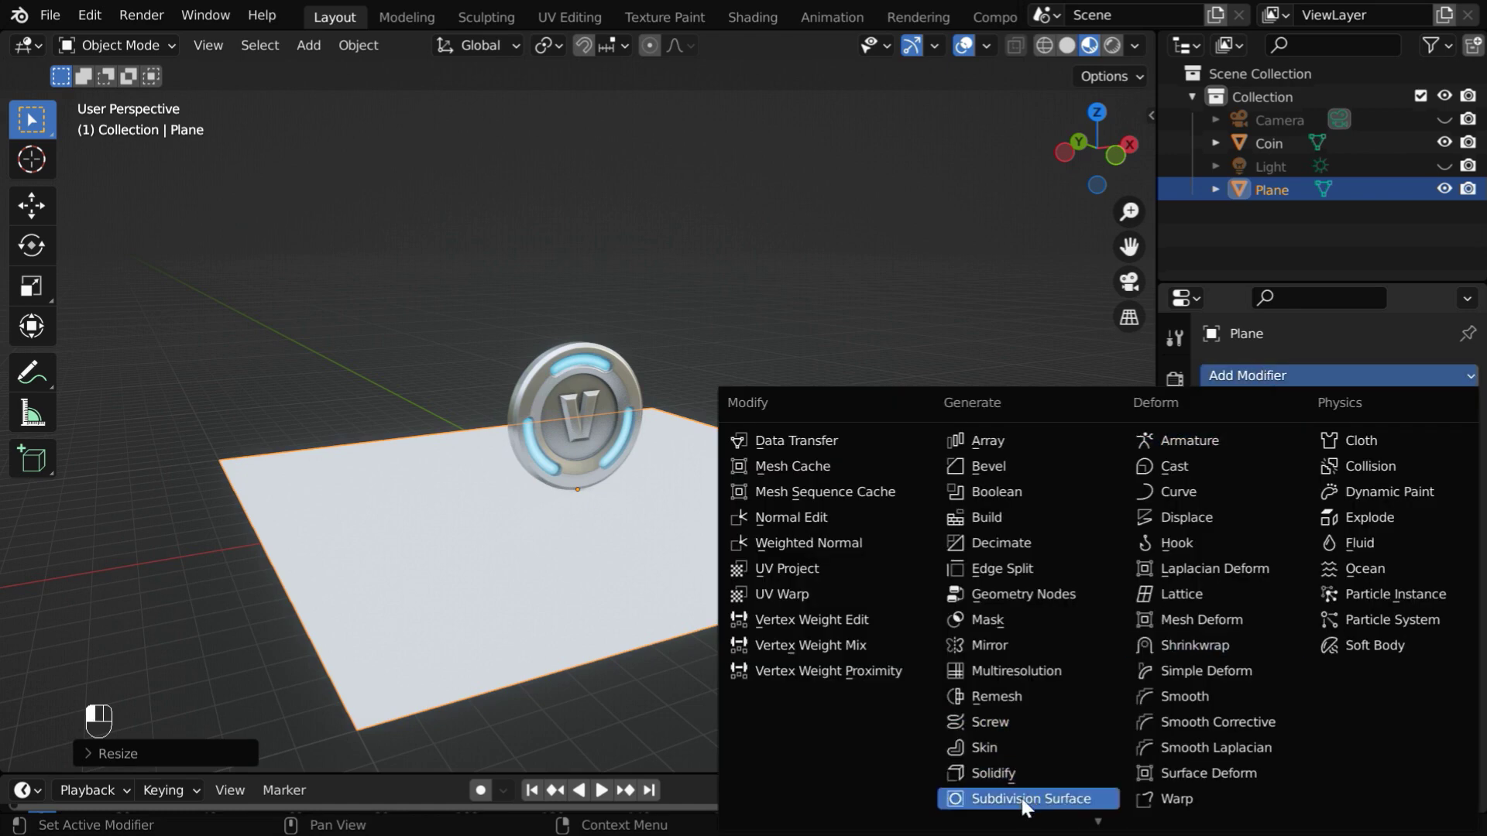
click(1061, 802)
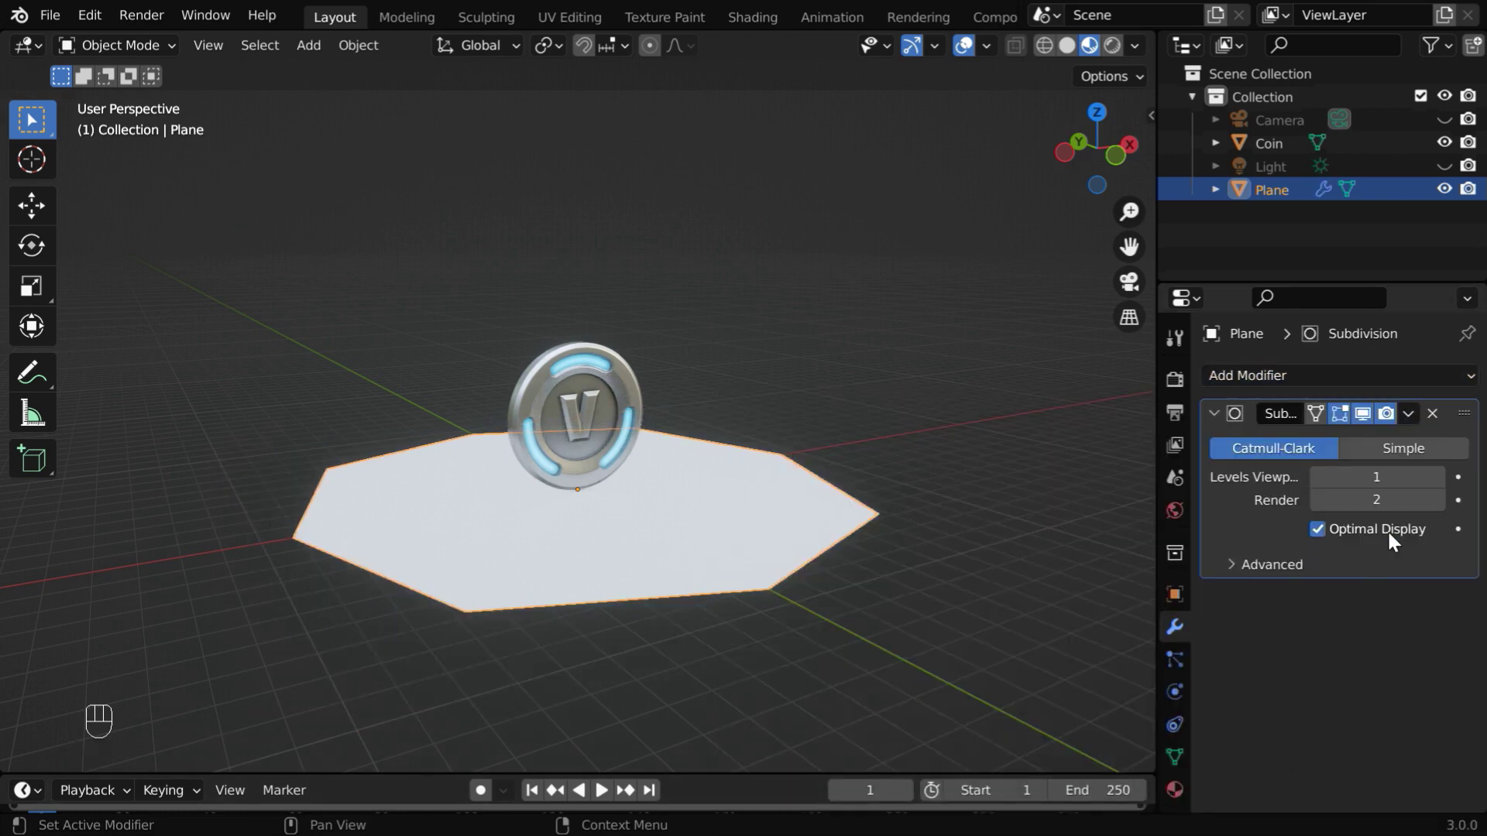
click(1423, 446)
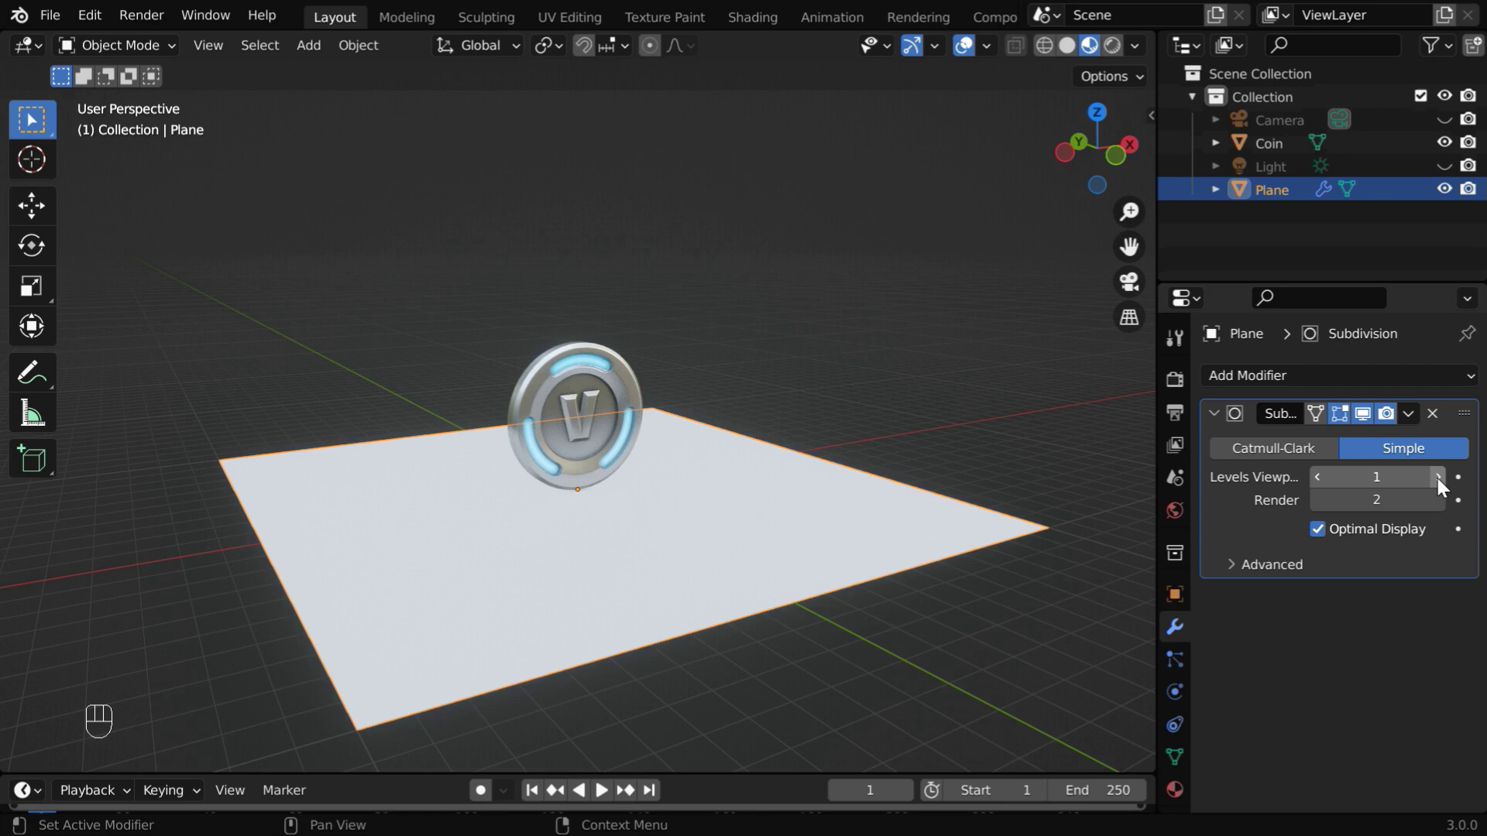
click(1437, 479)
click(1438, 479)
click(1437, 500)
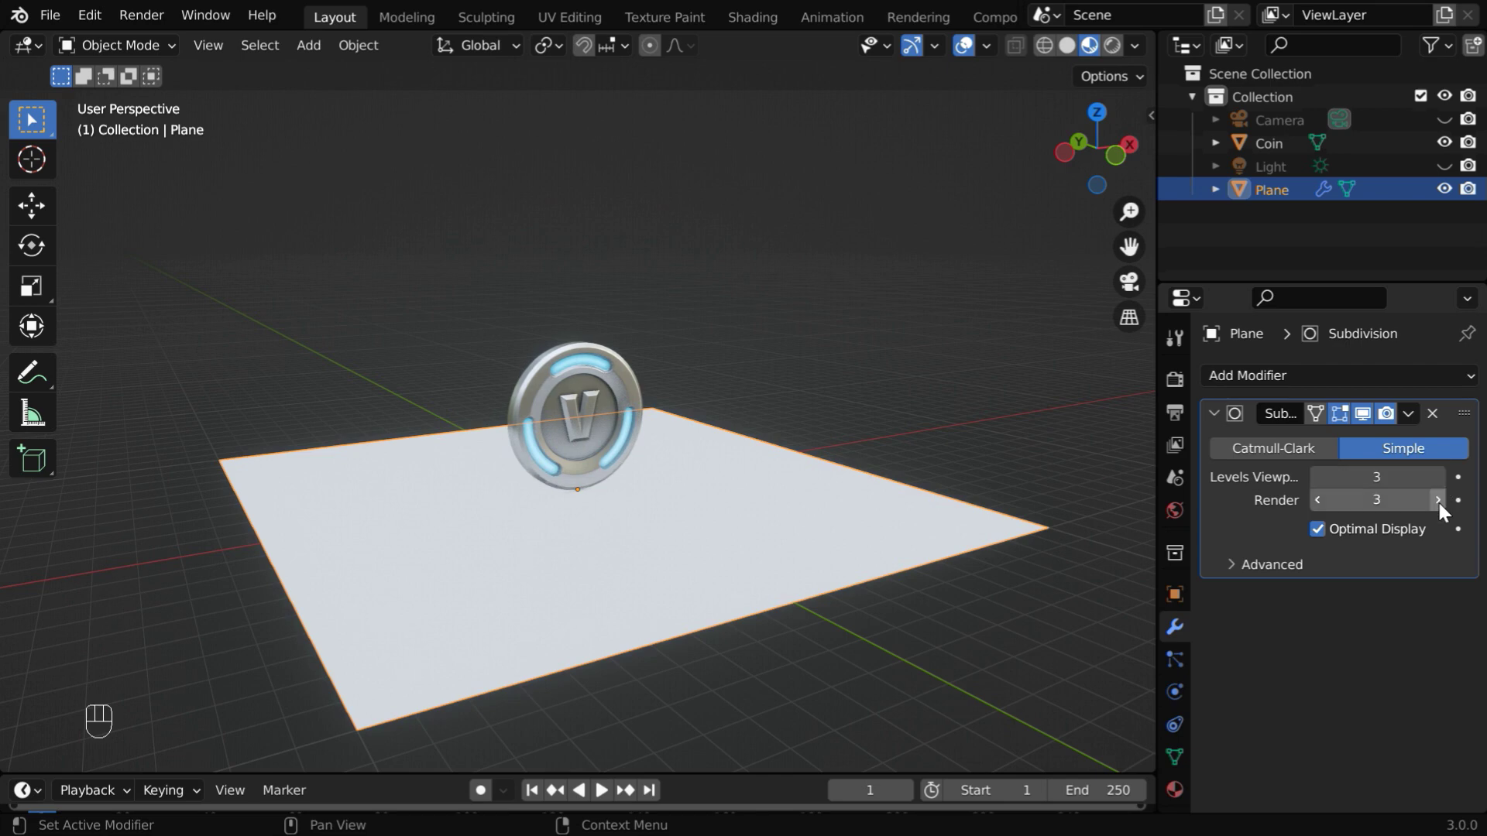
Apply the subdivision and check the finer face grid in Wireframe view.
click(1408, 414)
click(1372, 434)
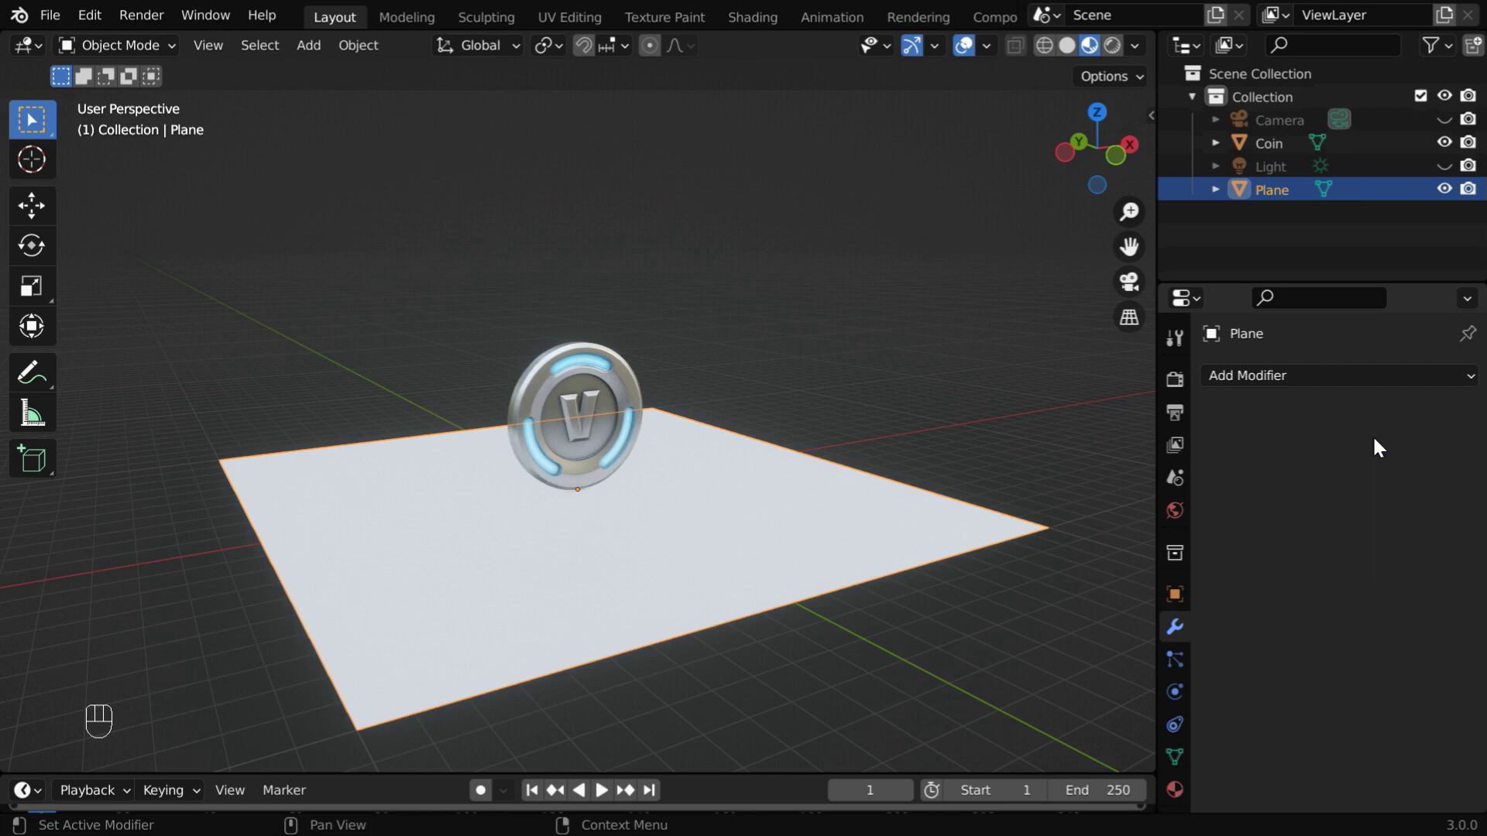
click(1046, 46)
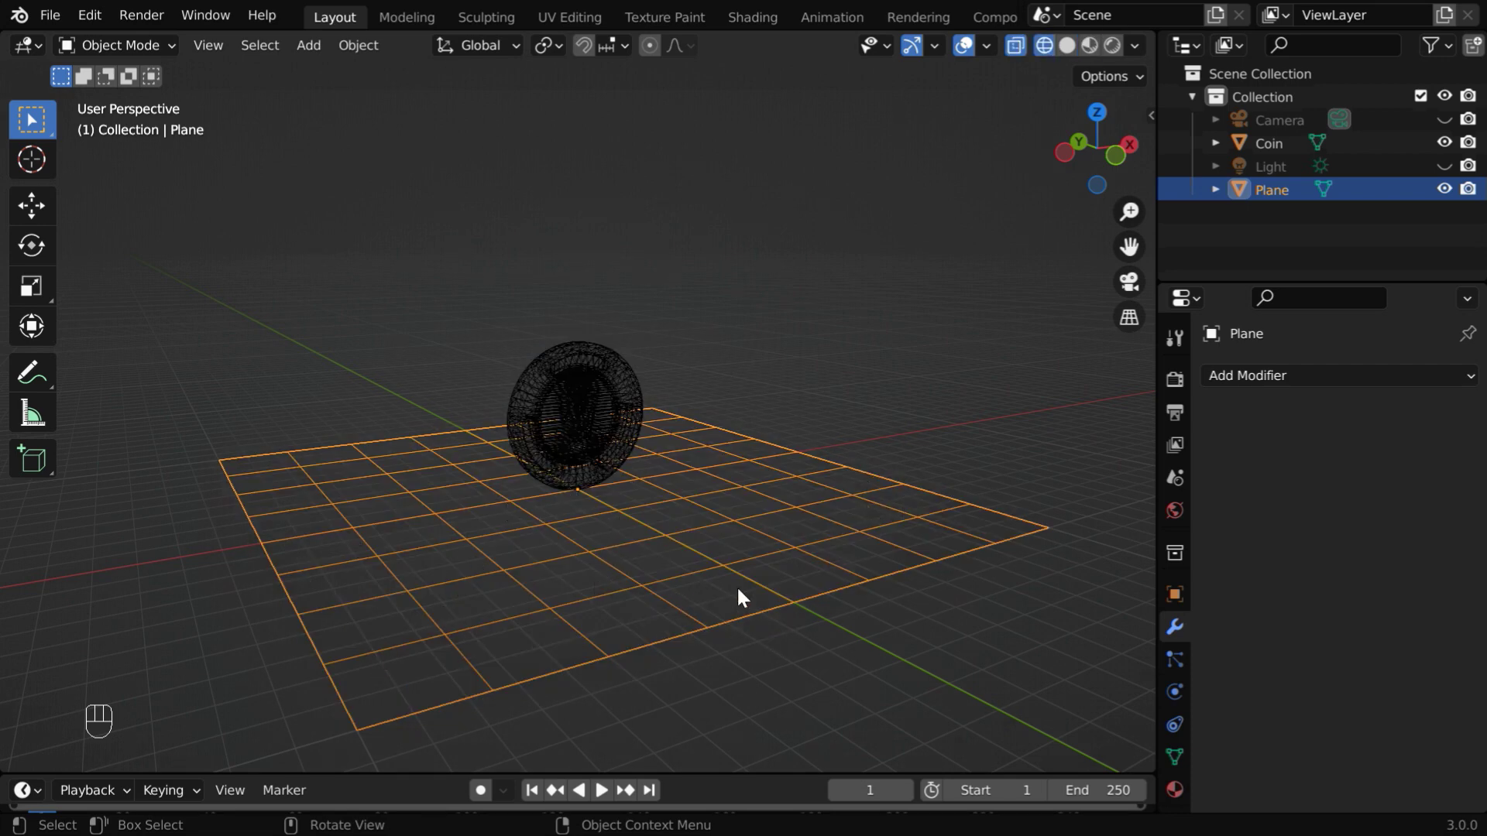
click(1089, 46)
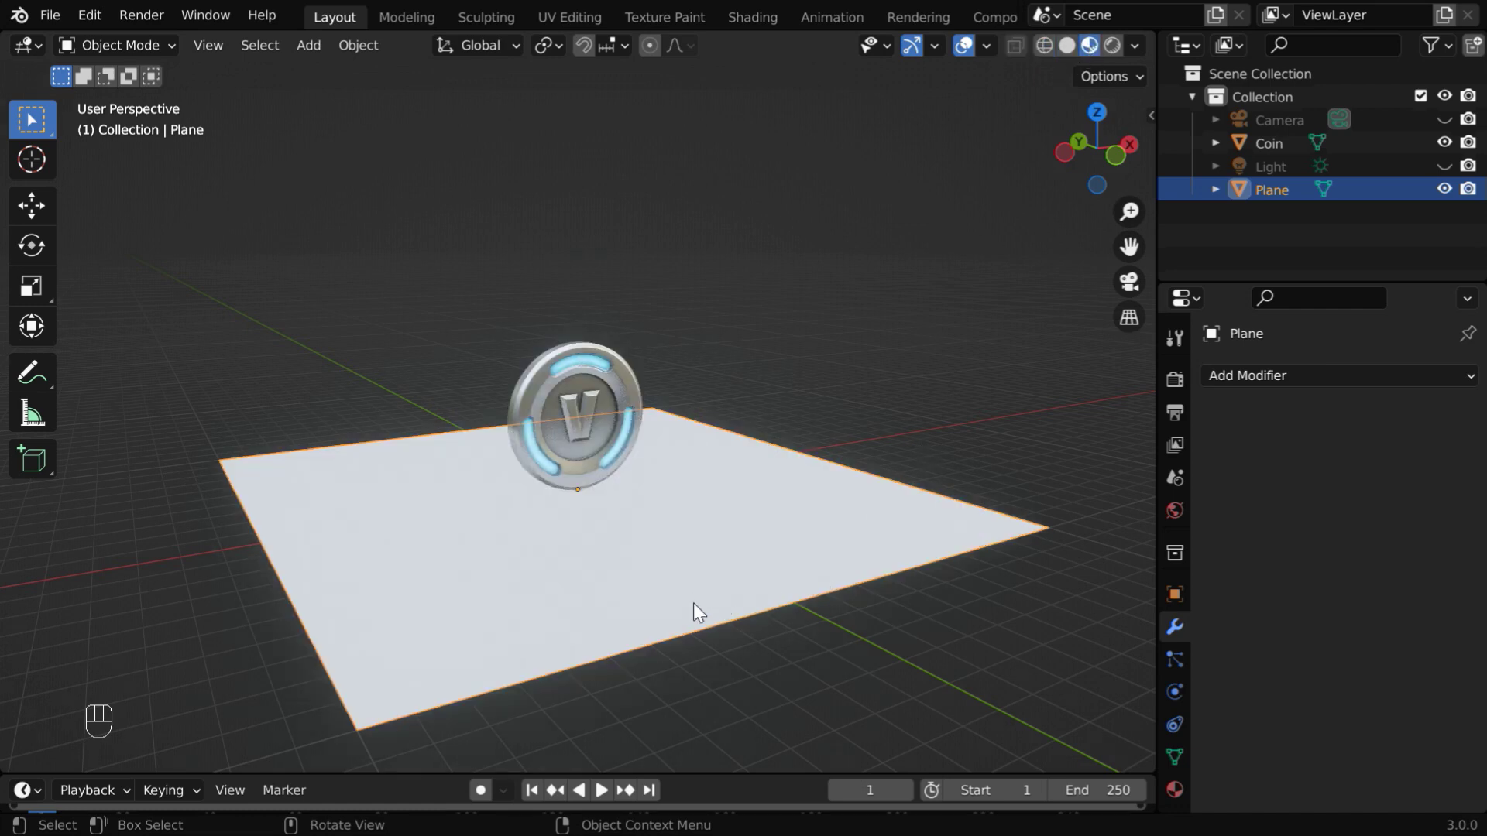
Set the plane's Instancing to Faces in Object properties, then view in wireframe.
click(1174, 593)
scroll(1290, 646, down, 5)
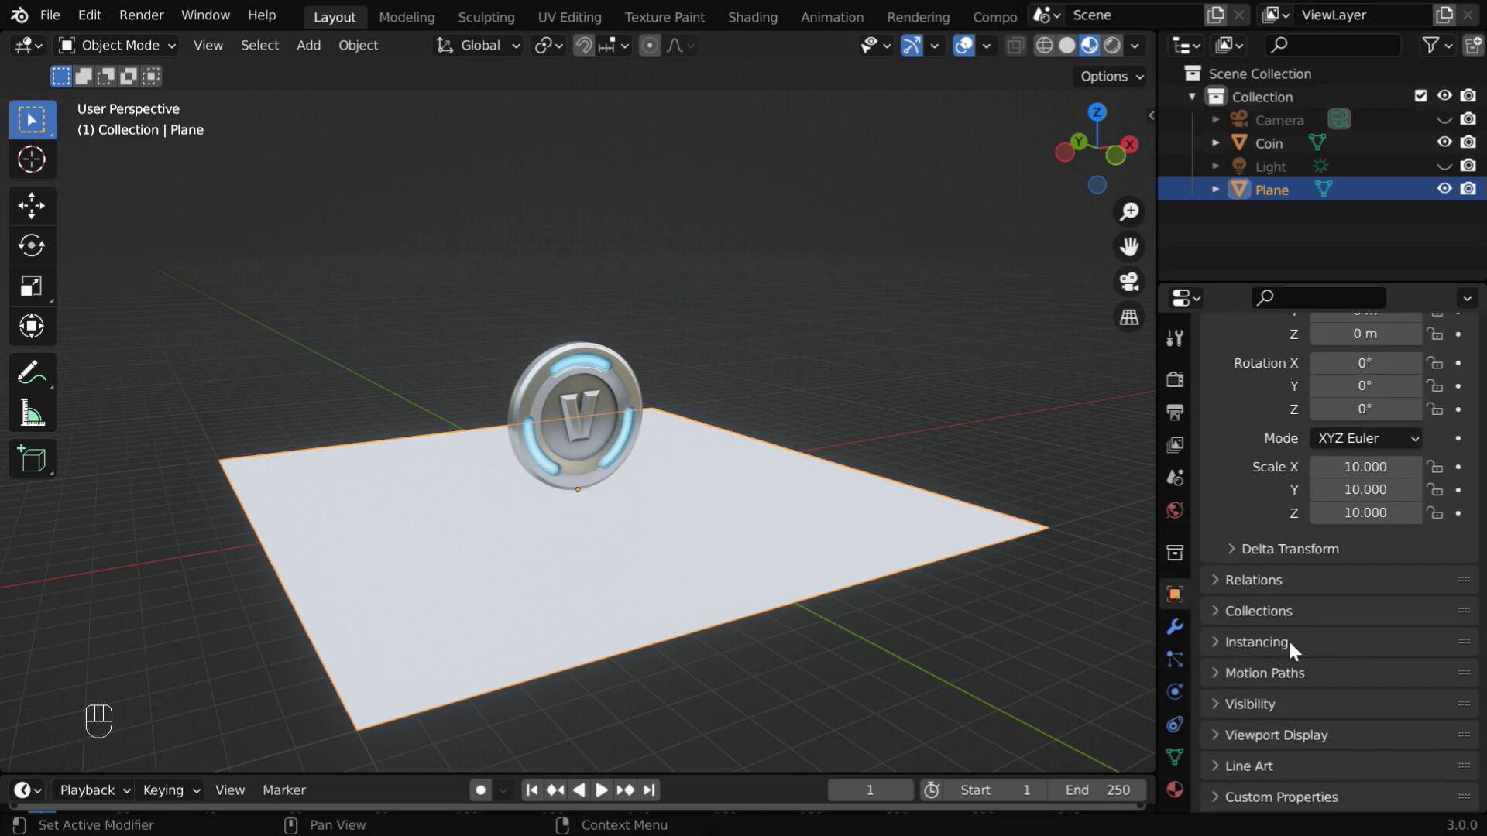
click(1218, 642)
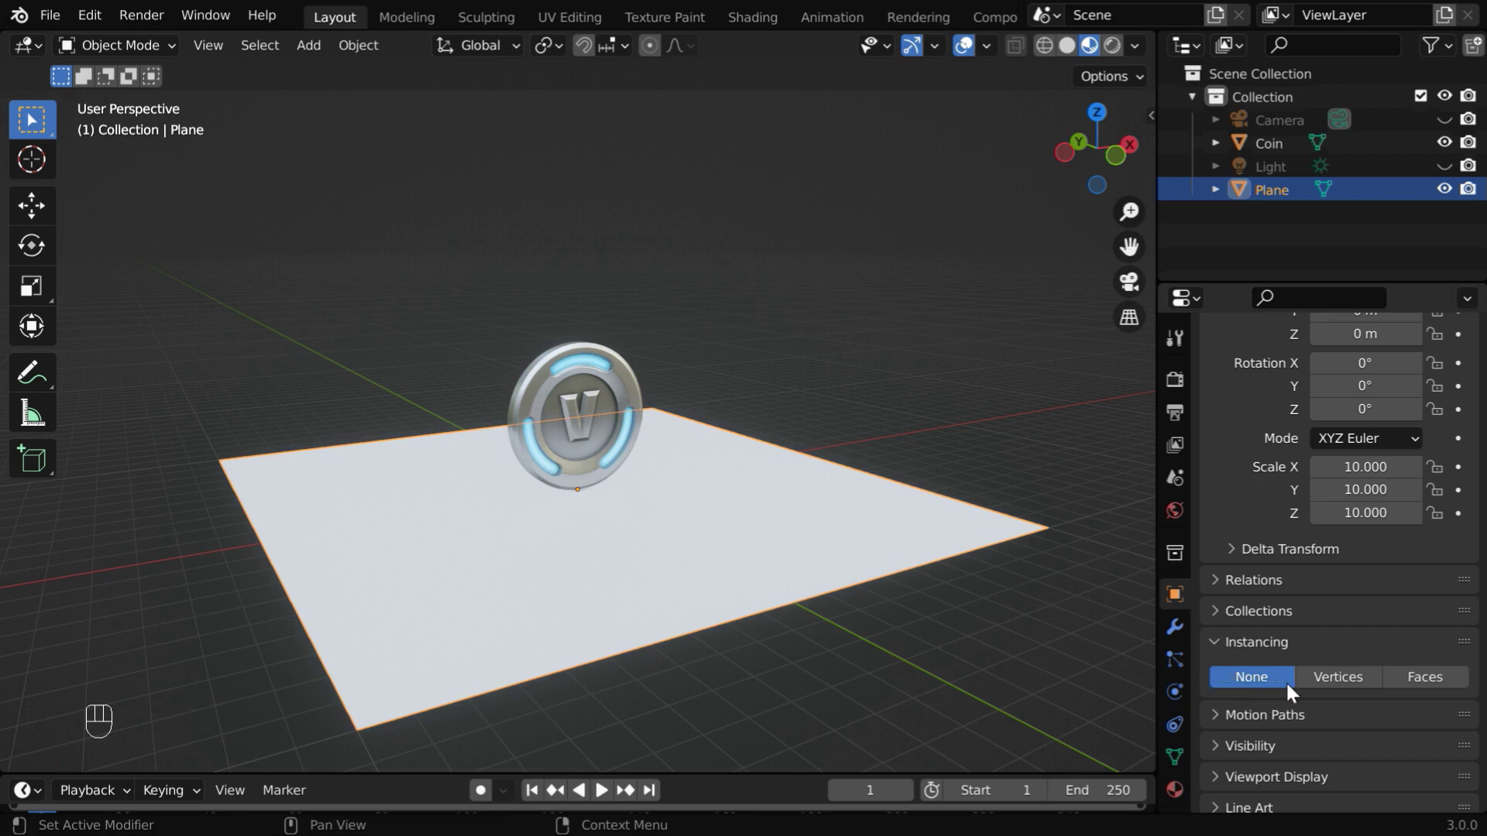
click(1340, 680)
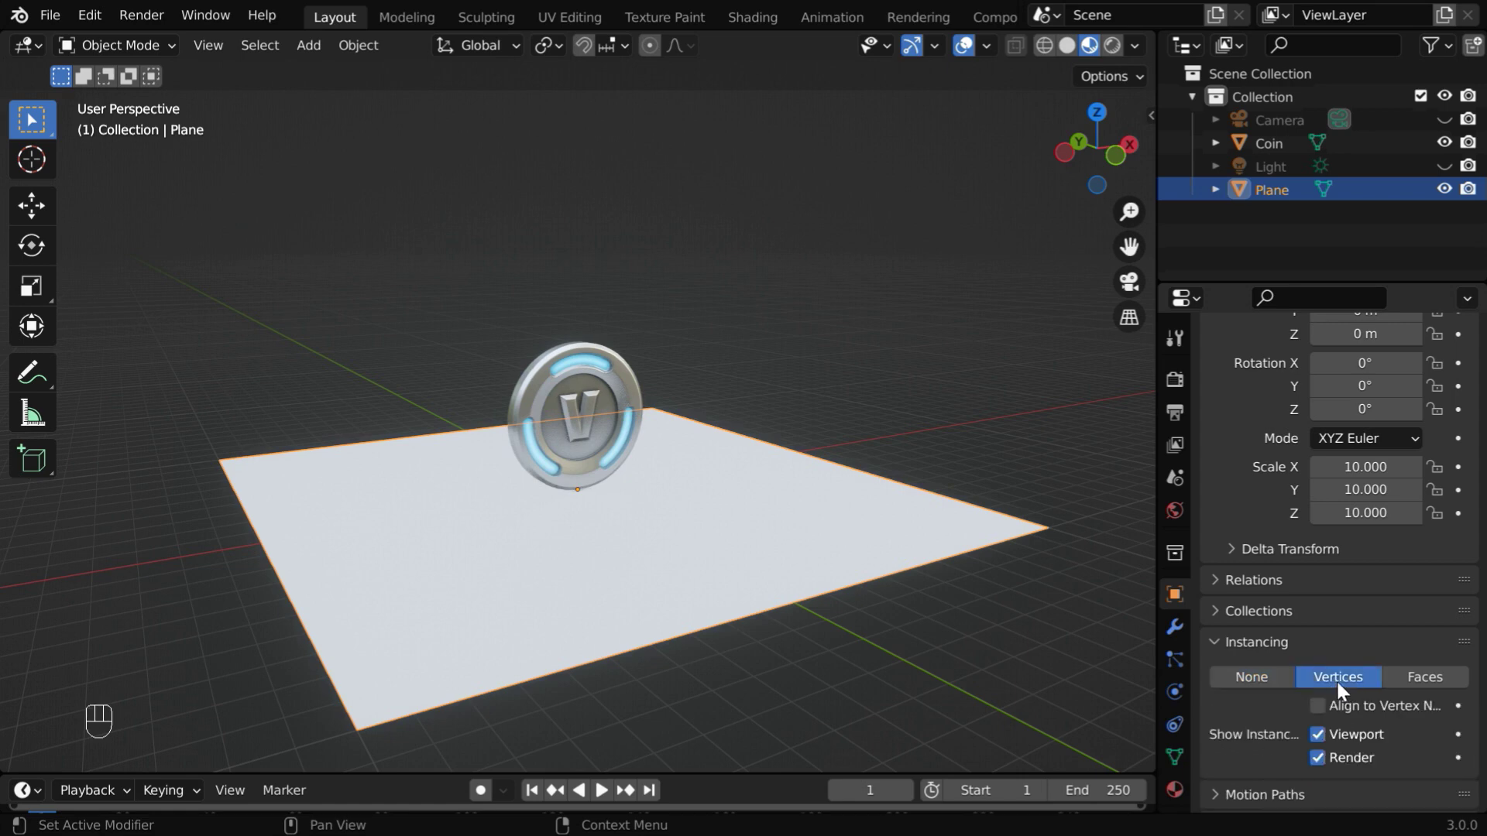
click(1438, 674)
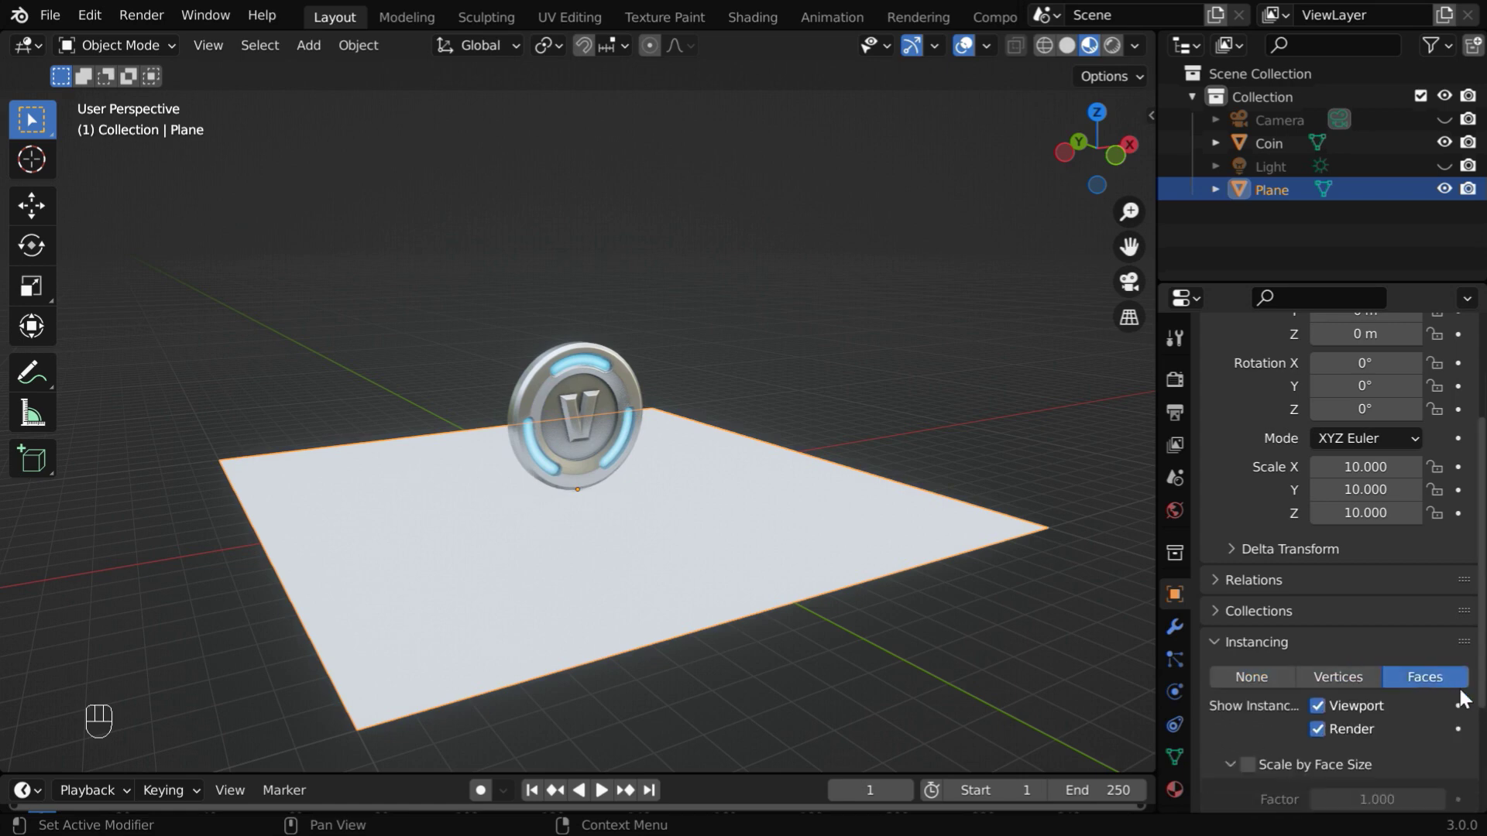
scroll(1457, 686, down, 5)
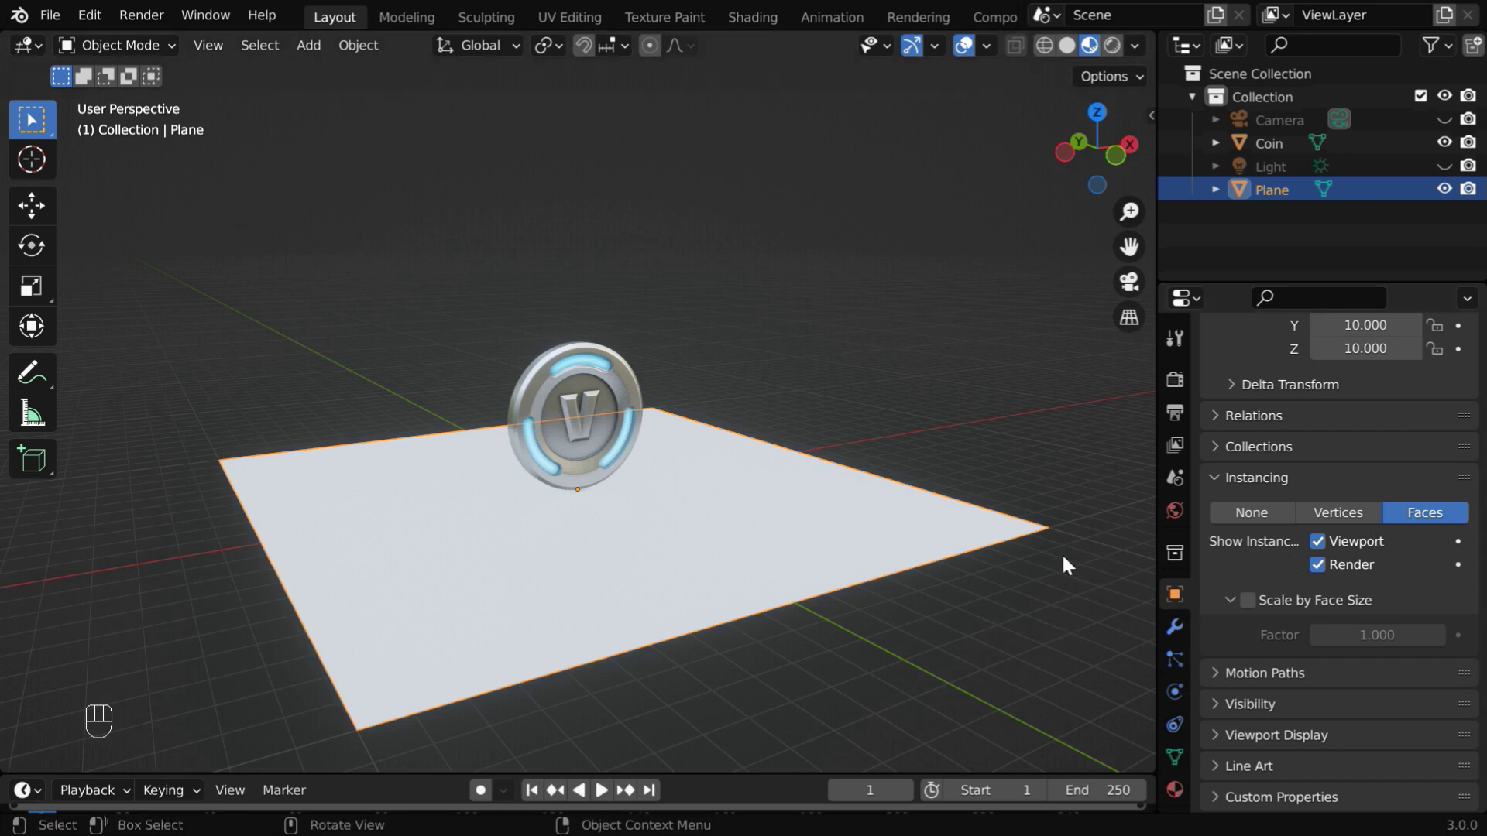
click(1042, 51)
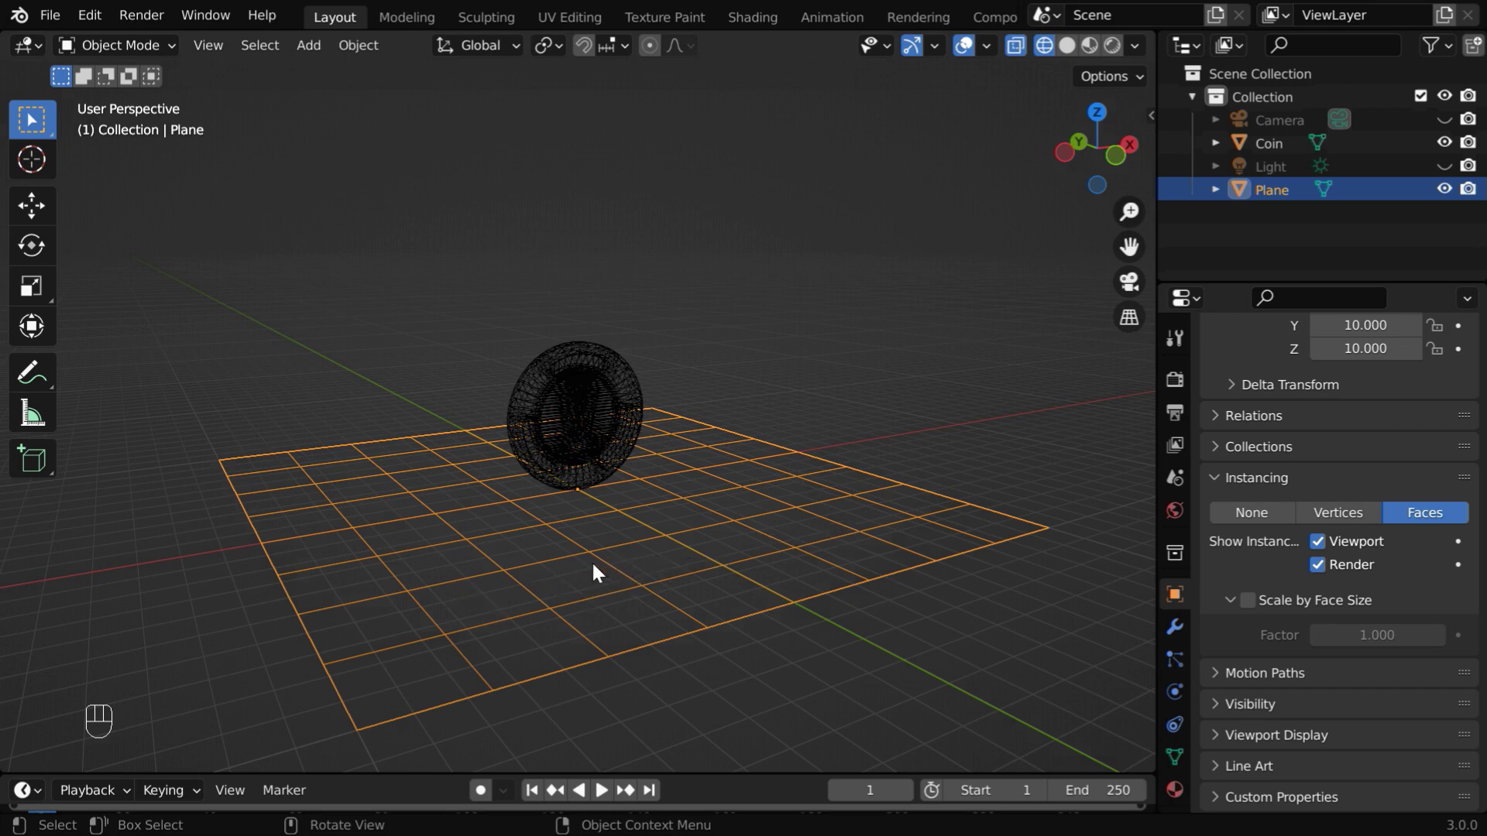
Apply the plane's scale so it reads 1.000 instead of 10.000.
click(1090, 45)
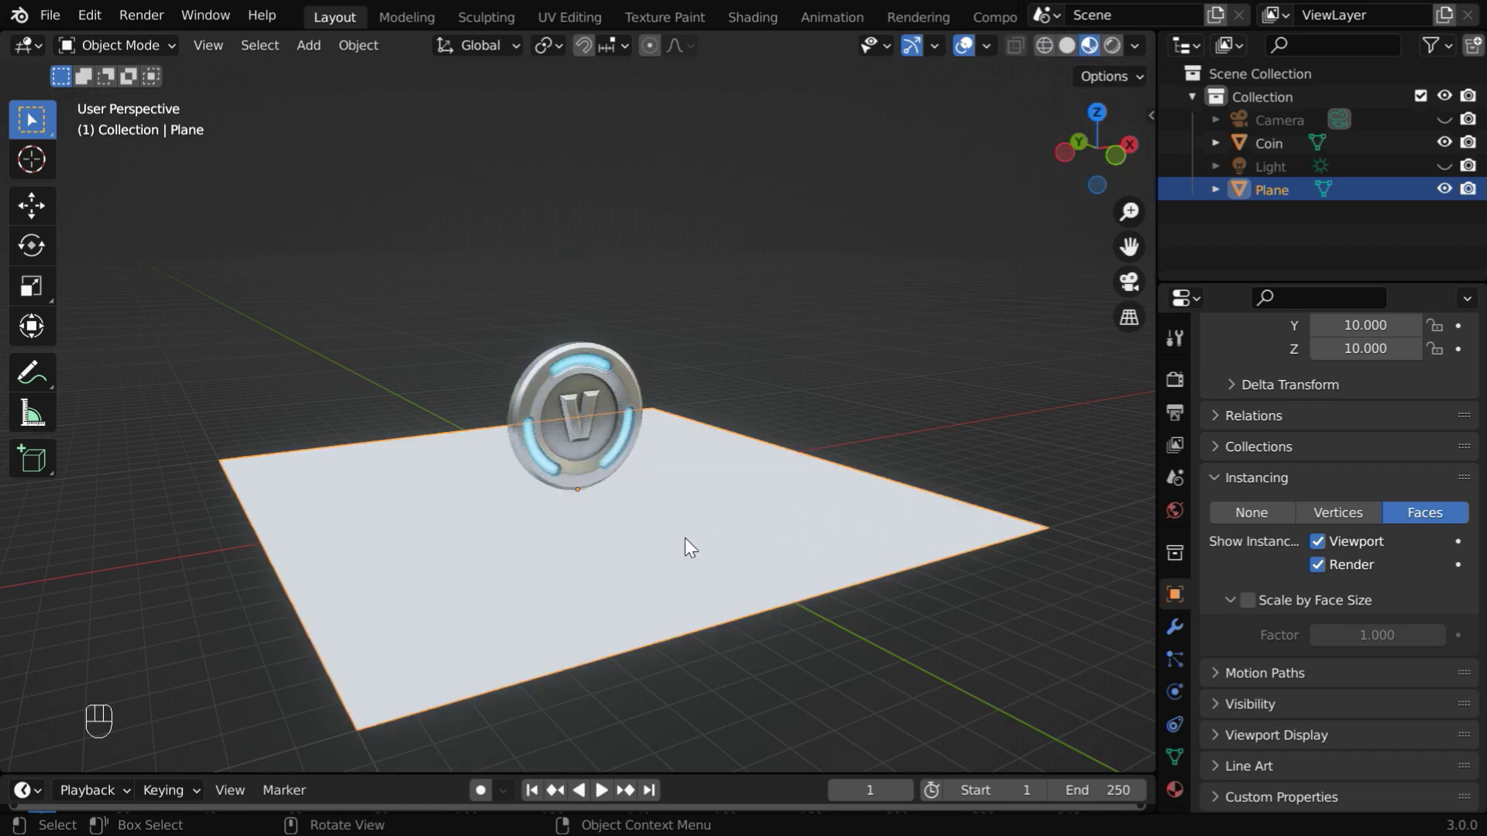
click(346, 45)
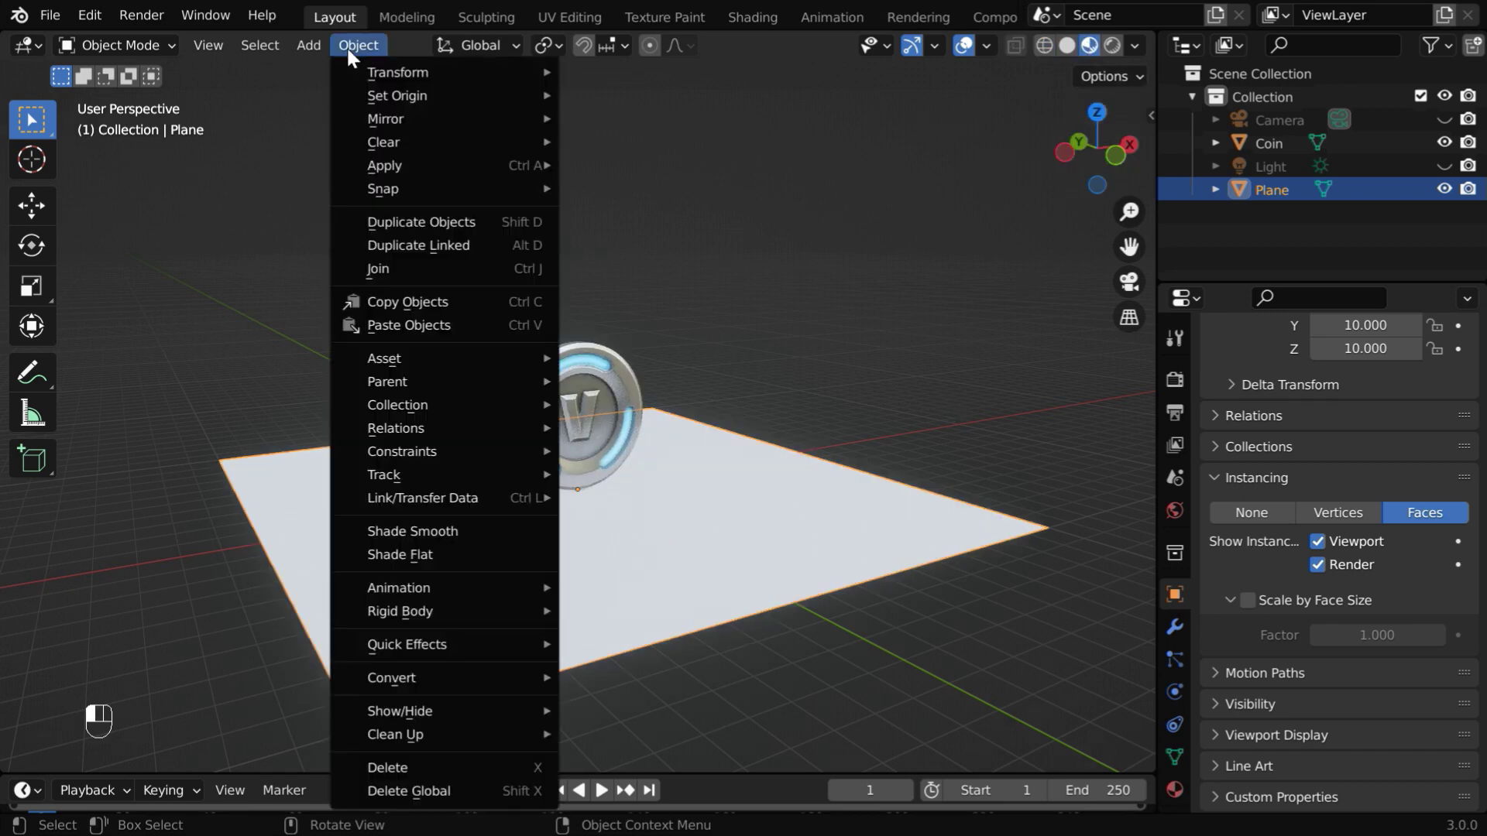
mouse_move(429, 162)
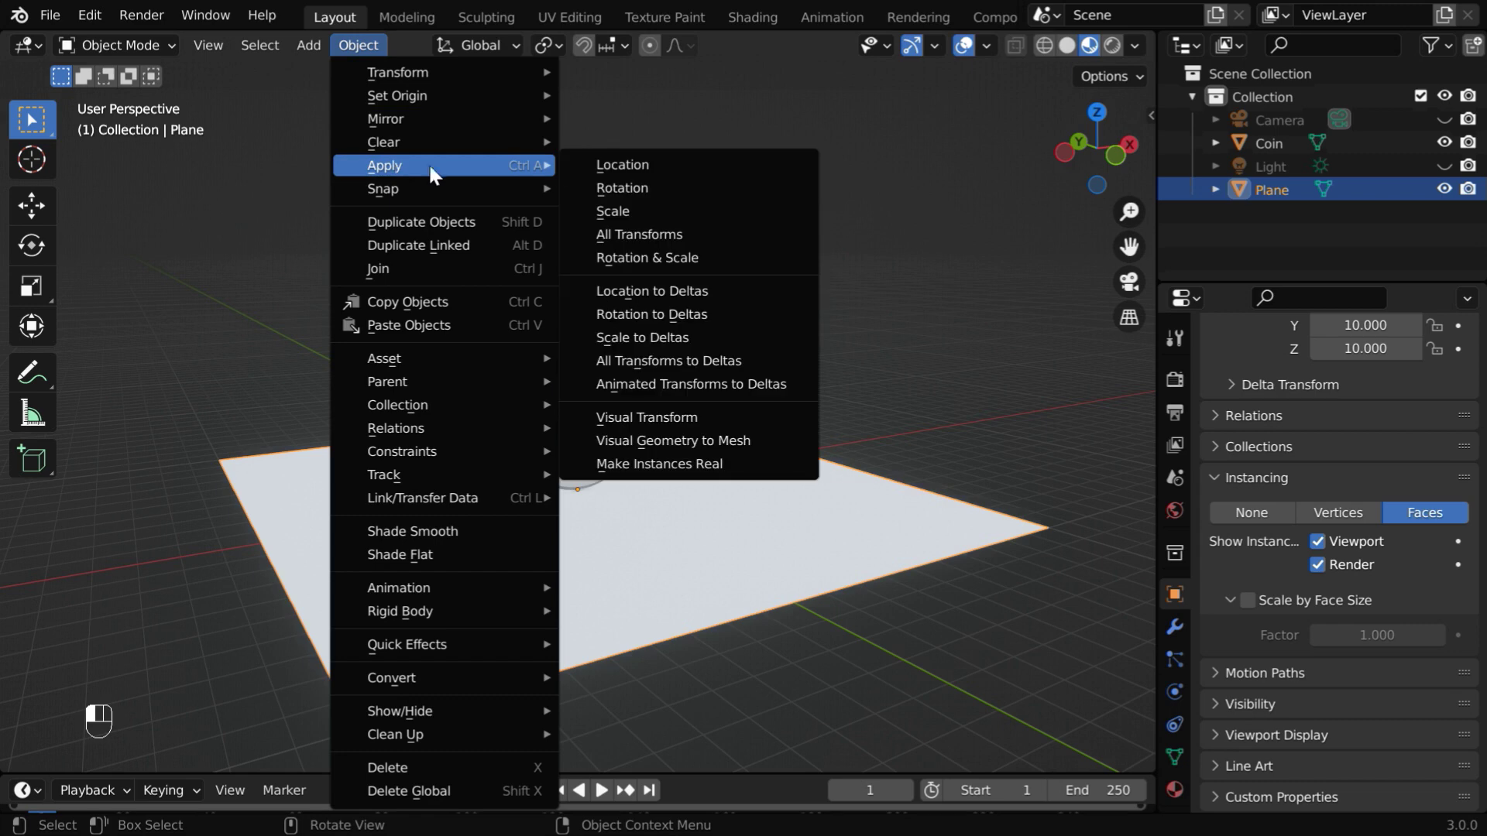
click(644, 212)
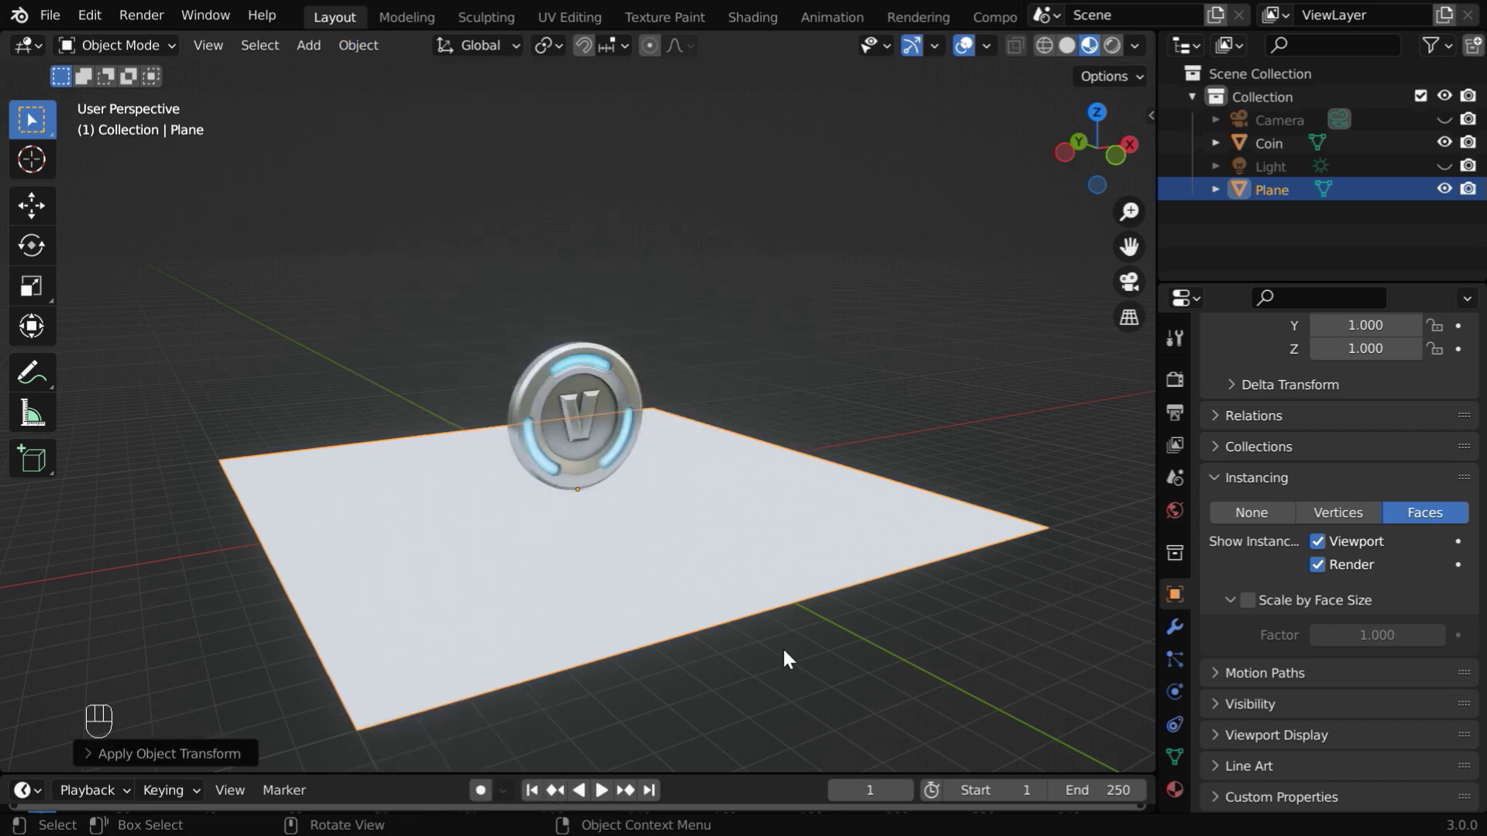
Set the Coin's parent to Plane in the Relations panel.
click(588, 383)
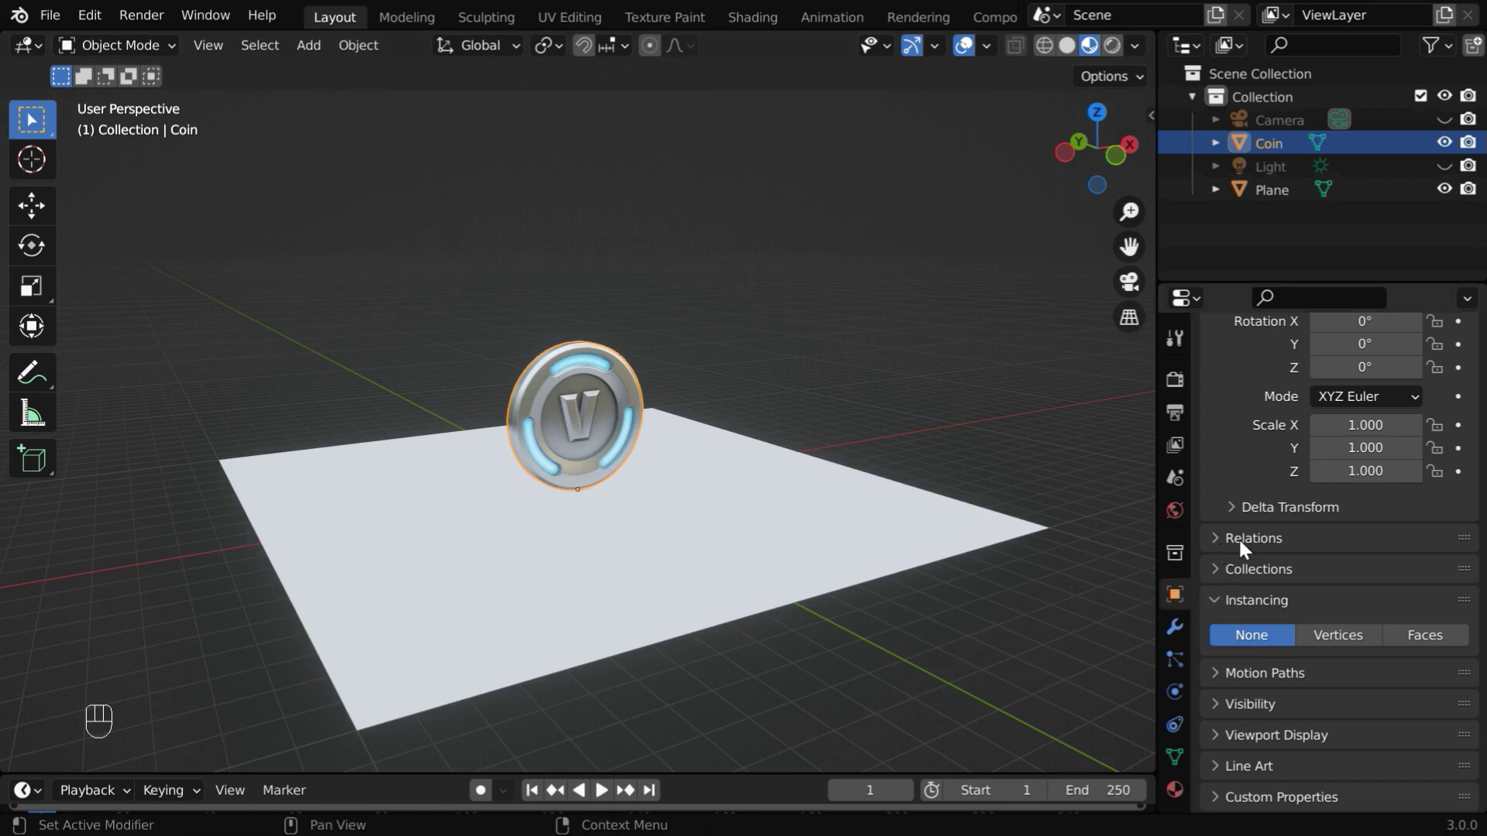
click(1215, 536)
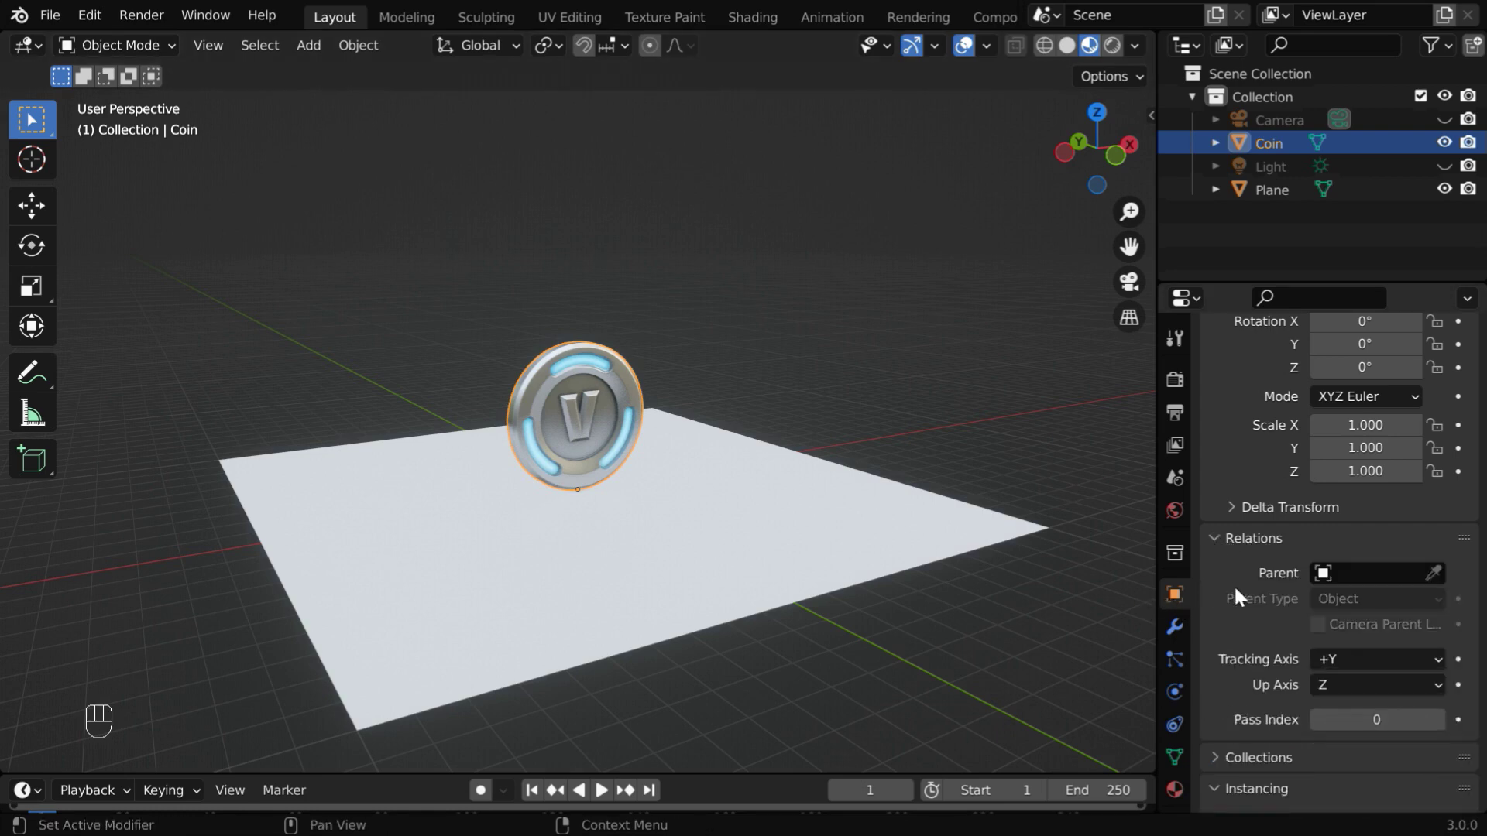
click(1323, 573)
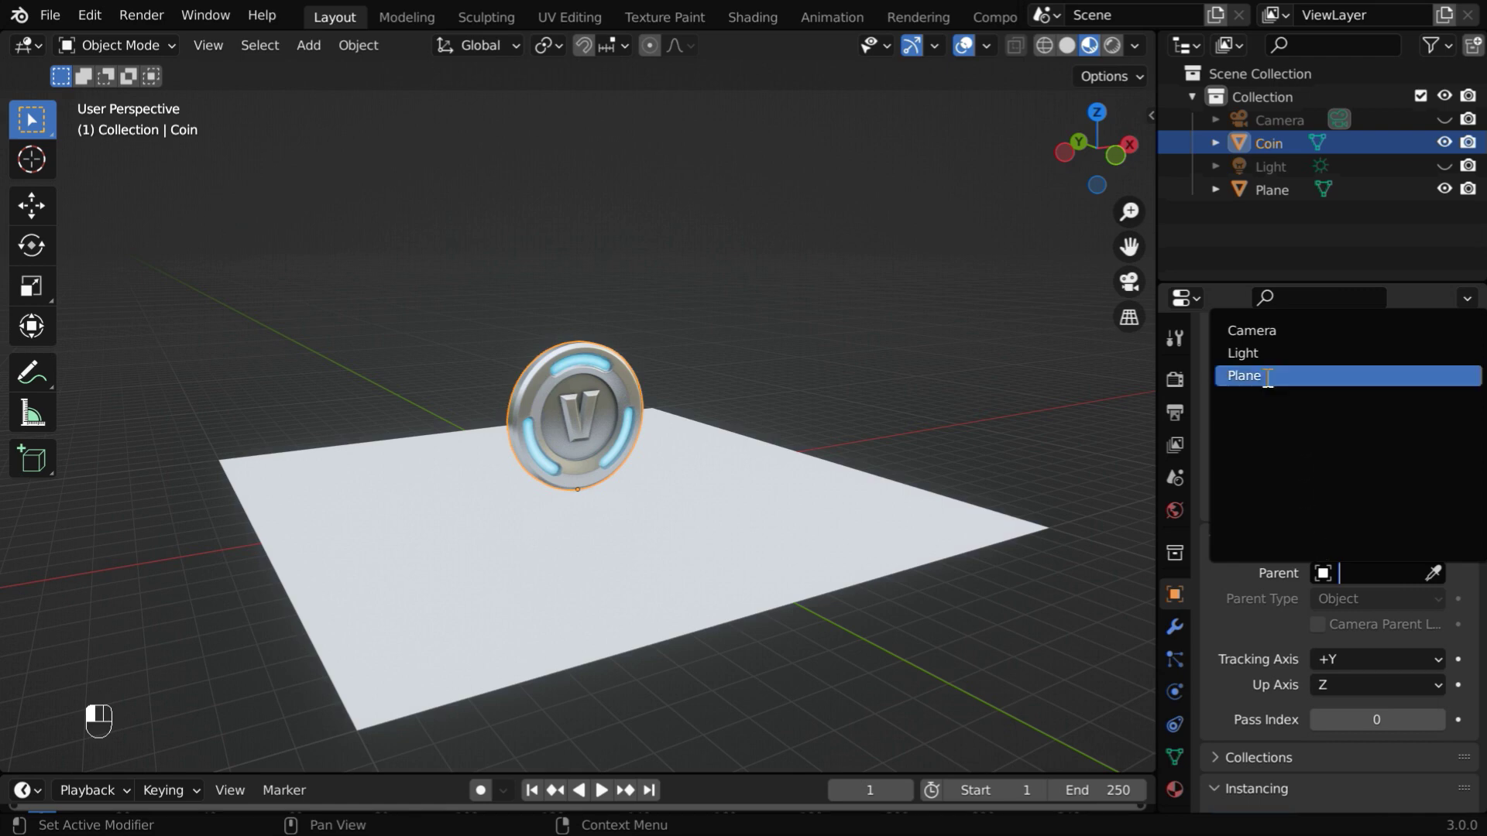
click(1274, 376)
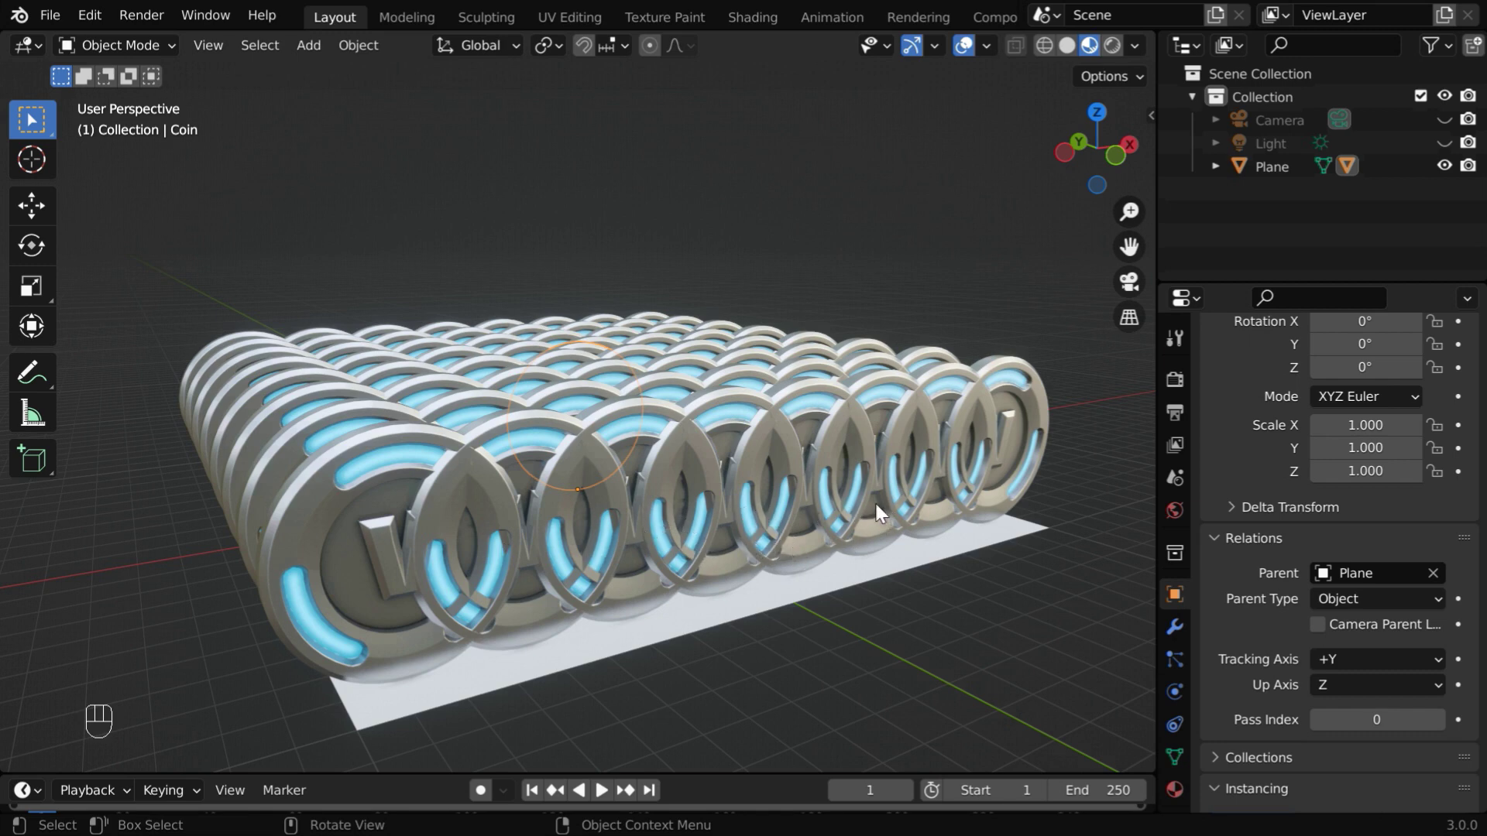
Turn on Scale by Face Size for the plane's instanced coins with a factor of 0.15.
click(831, 556)
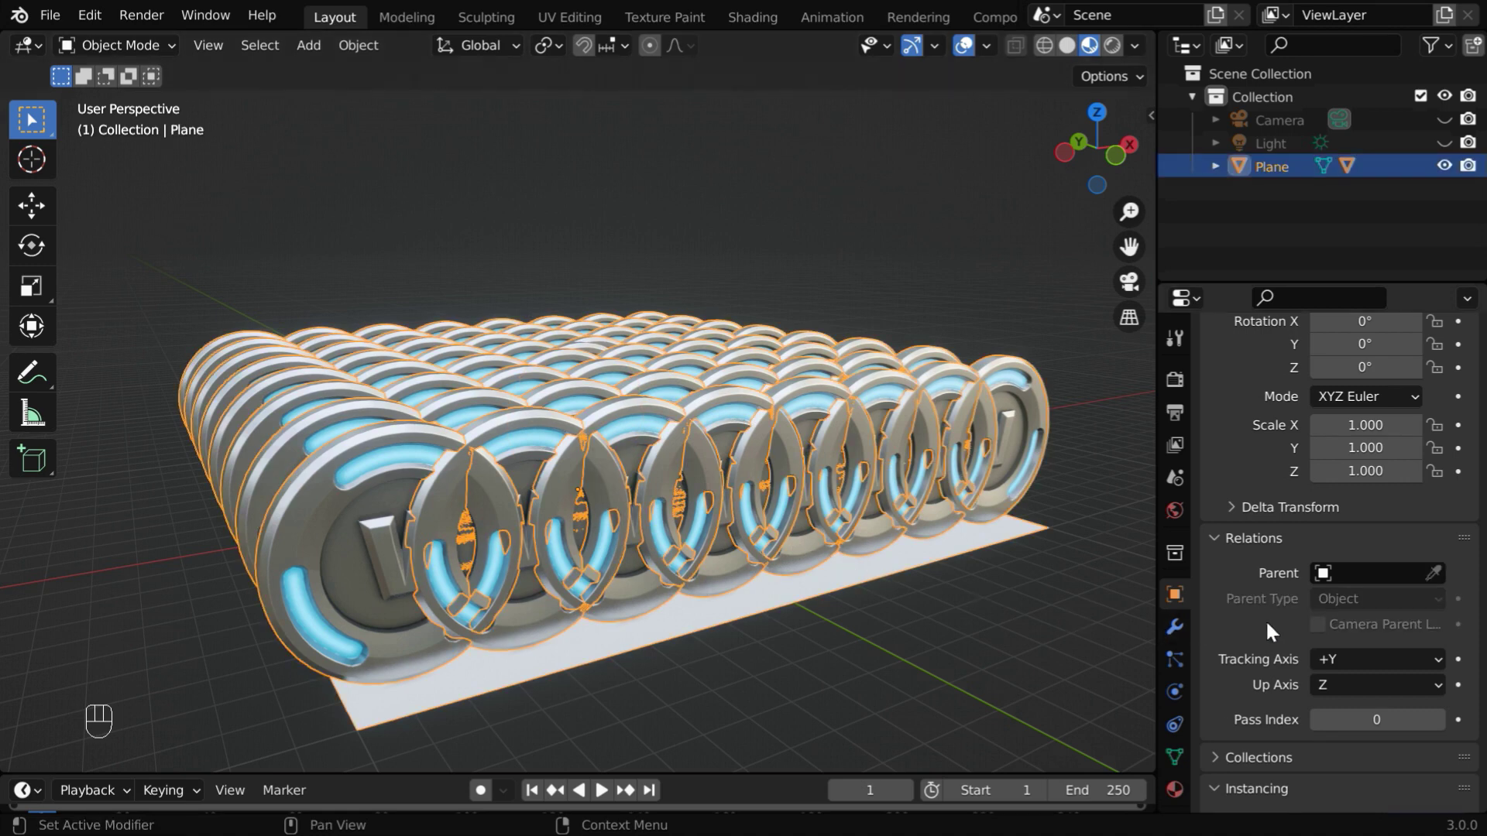
scroll(1332, 633, down, 6)
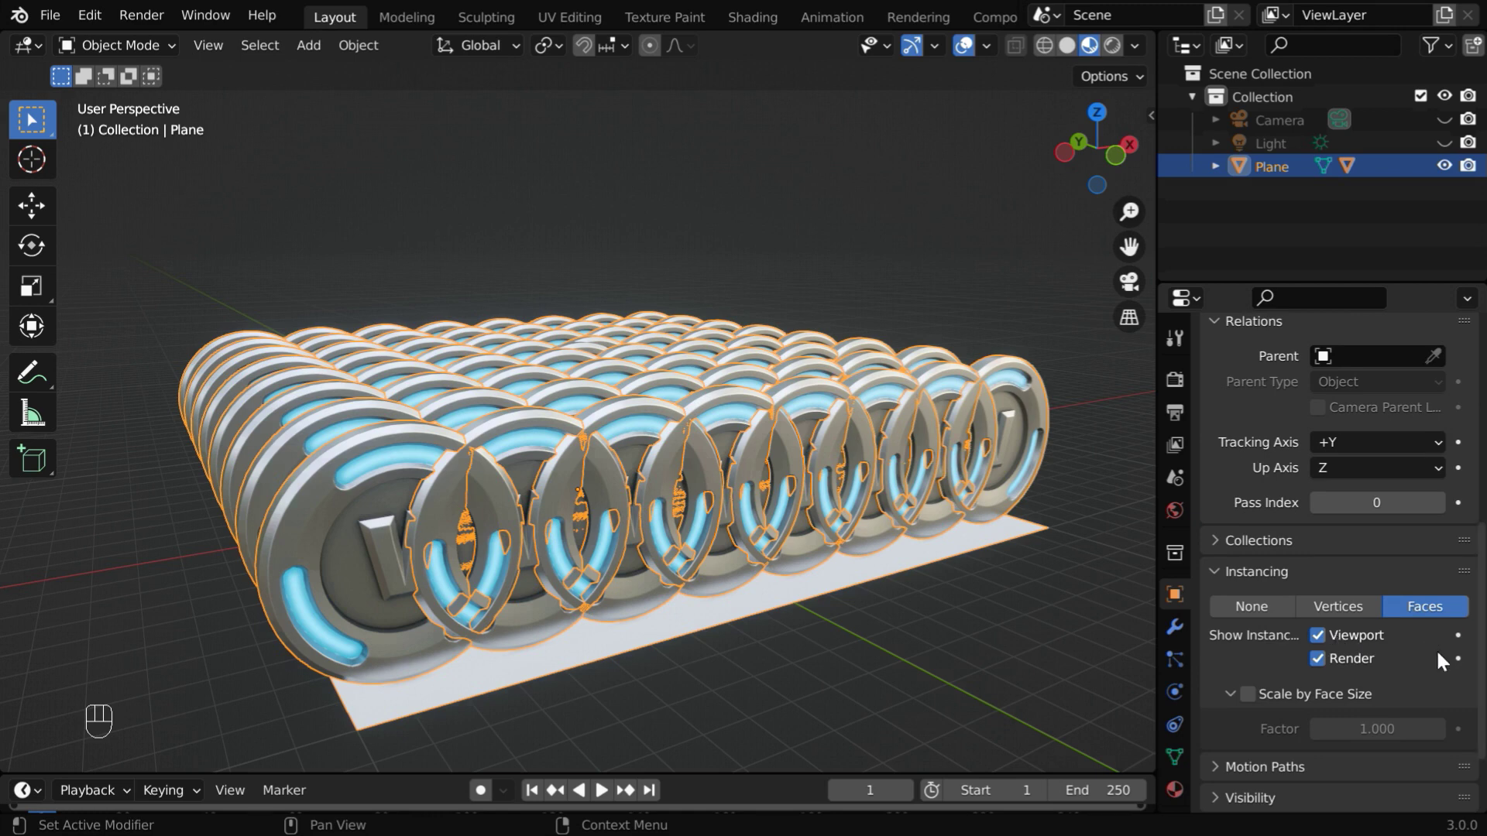
scroll(1433, 677, down, 2)
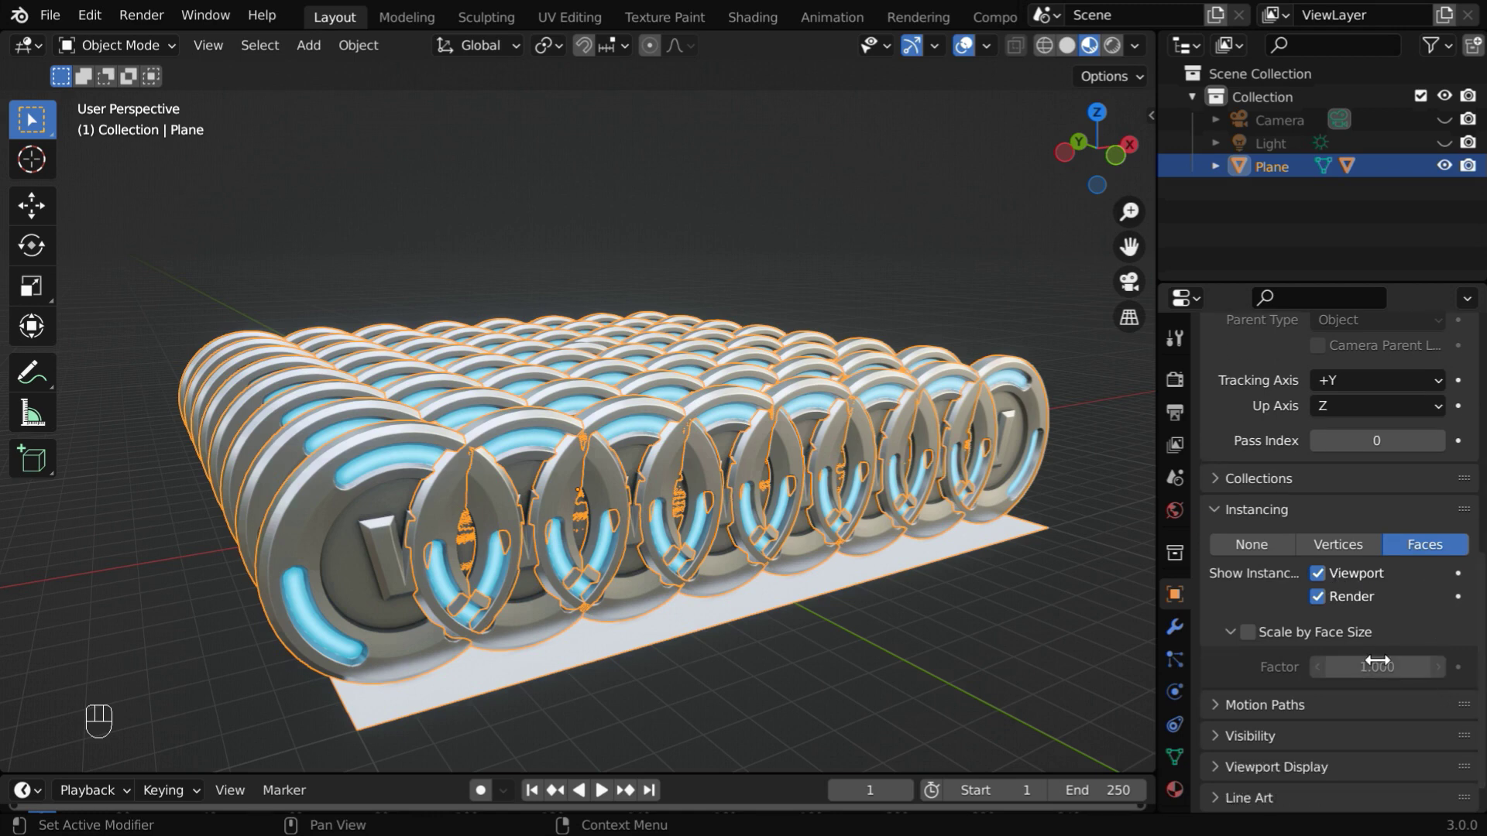
click(1248, 632)
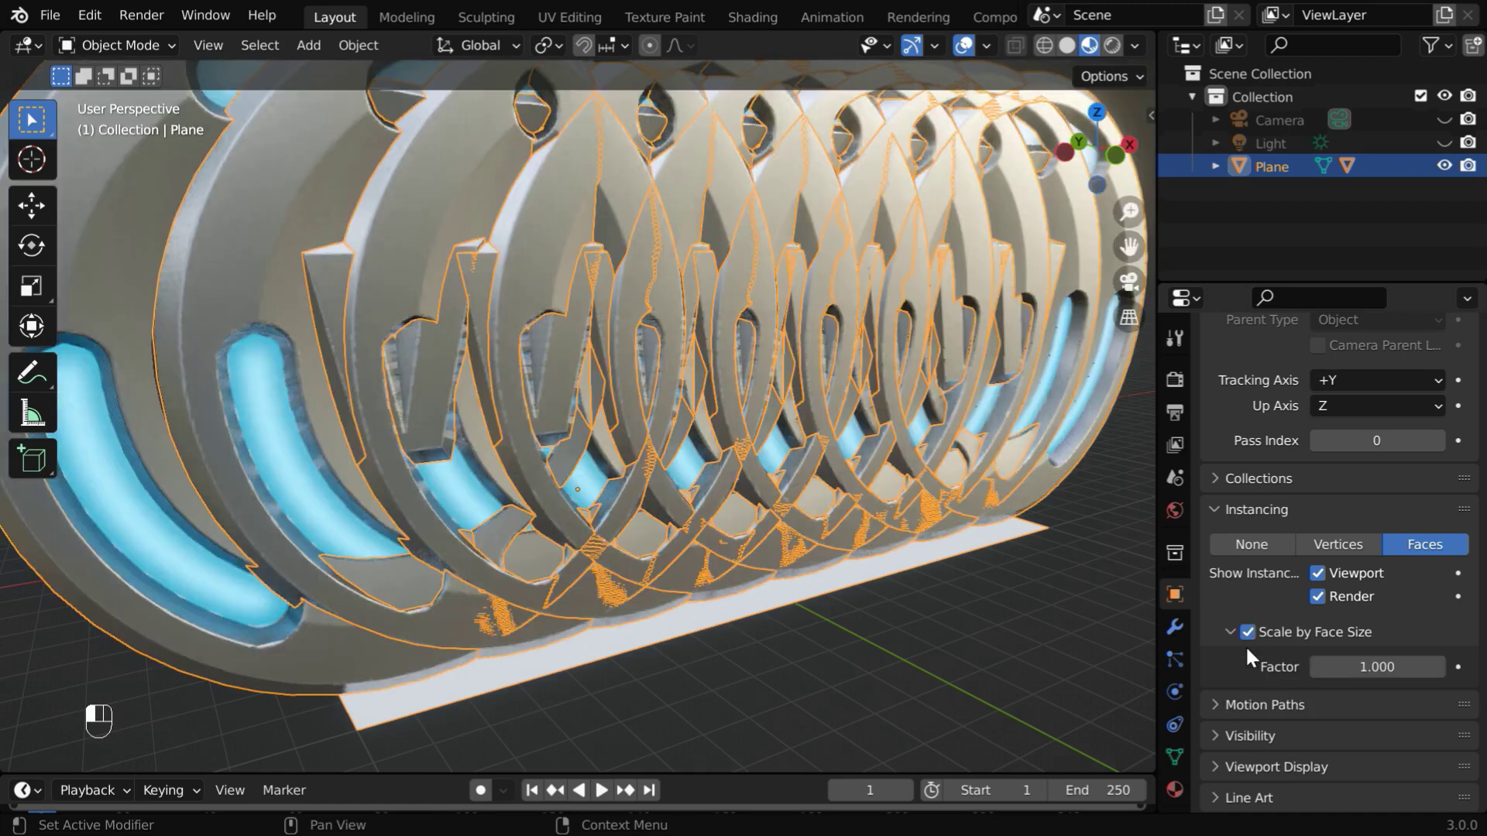
shift+drag(1392, 667, 1278, 667)
click(1394, 669)
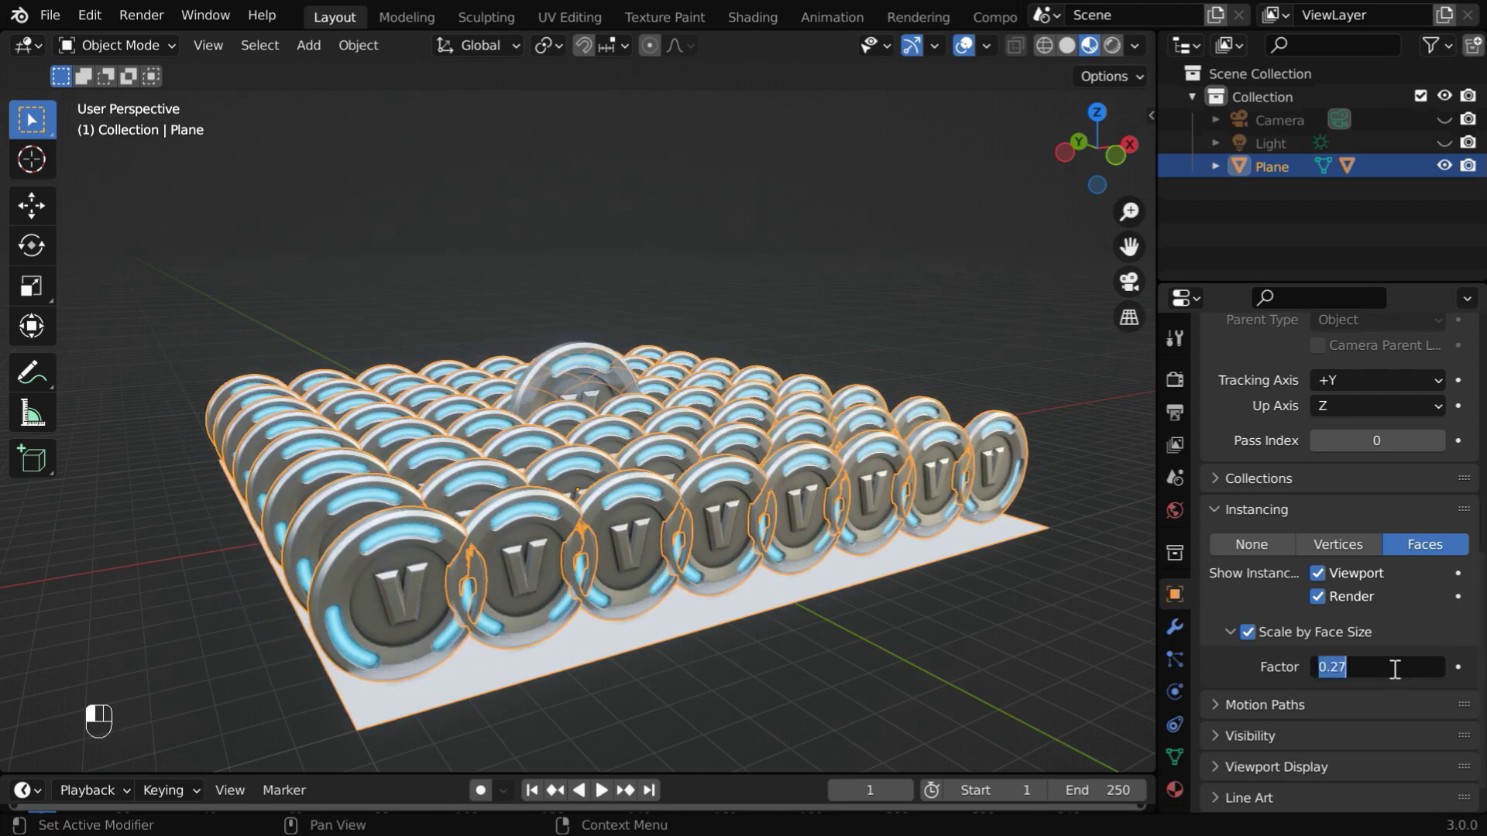
text(.15)
key(Return)
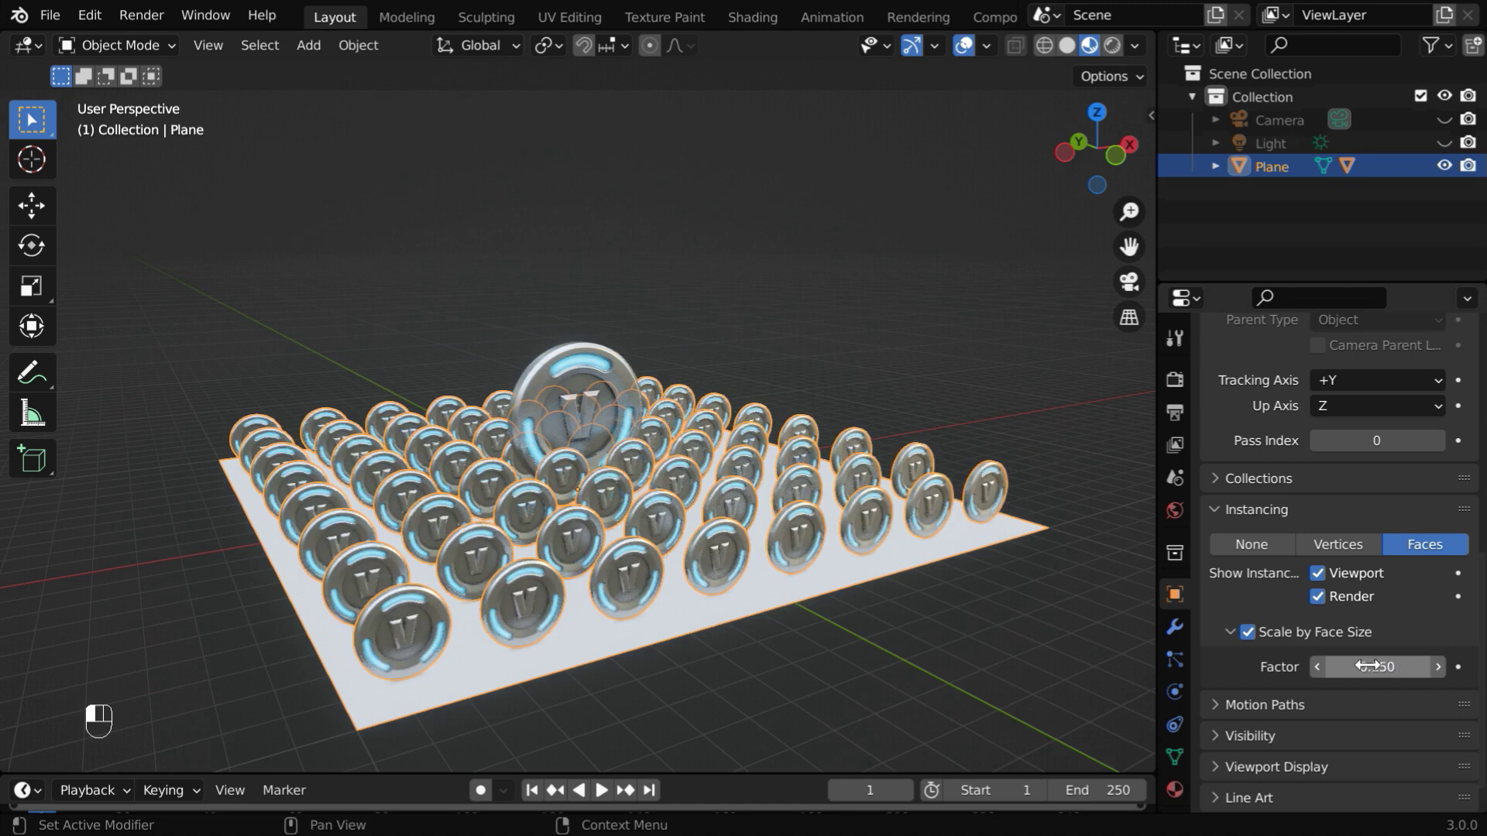
middle_drag(578, 545, 559, 527)
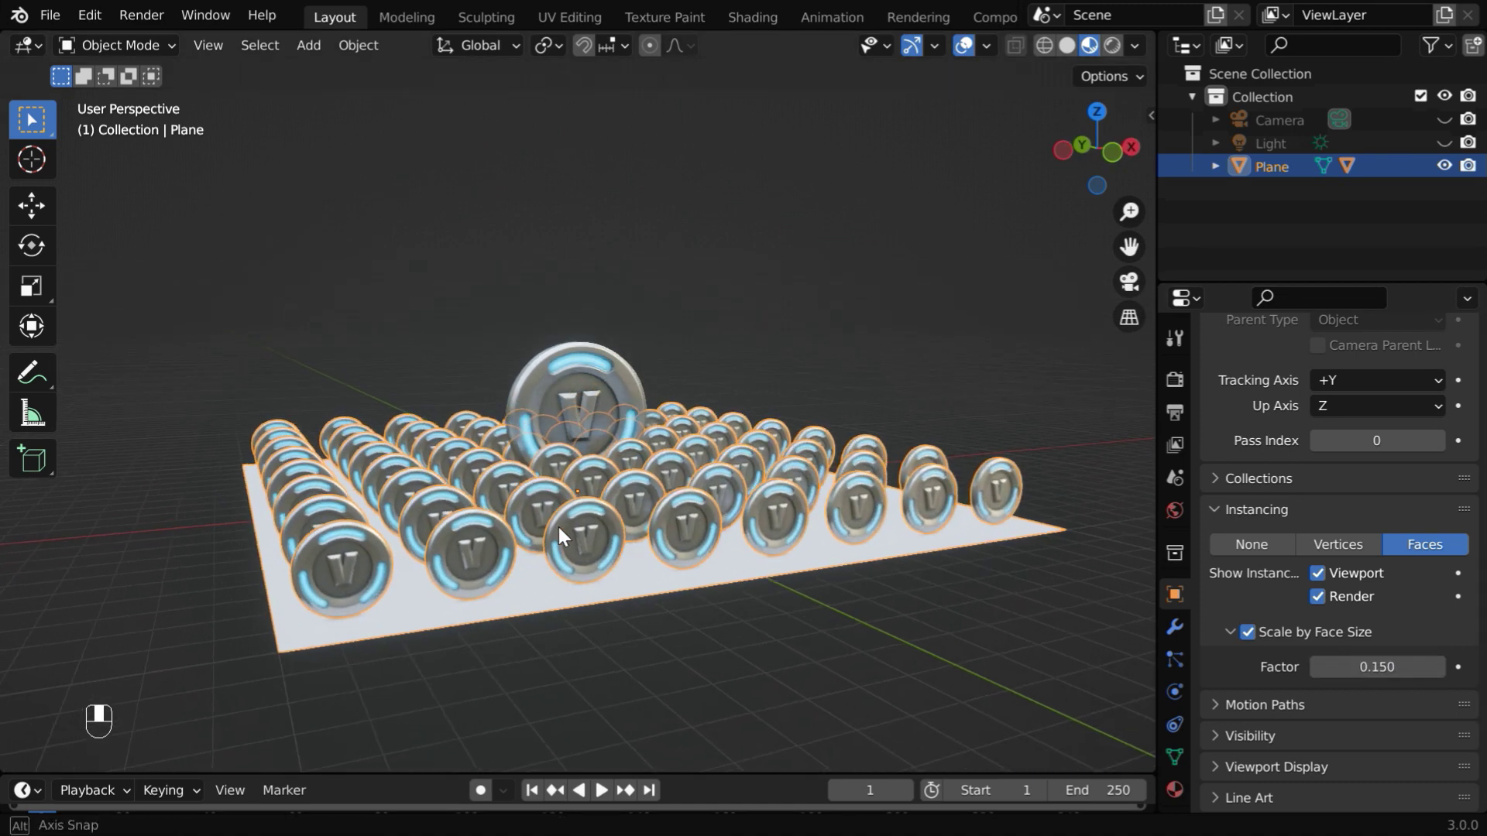
ctrl+middle_drag(714, 657, 684, 635)
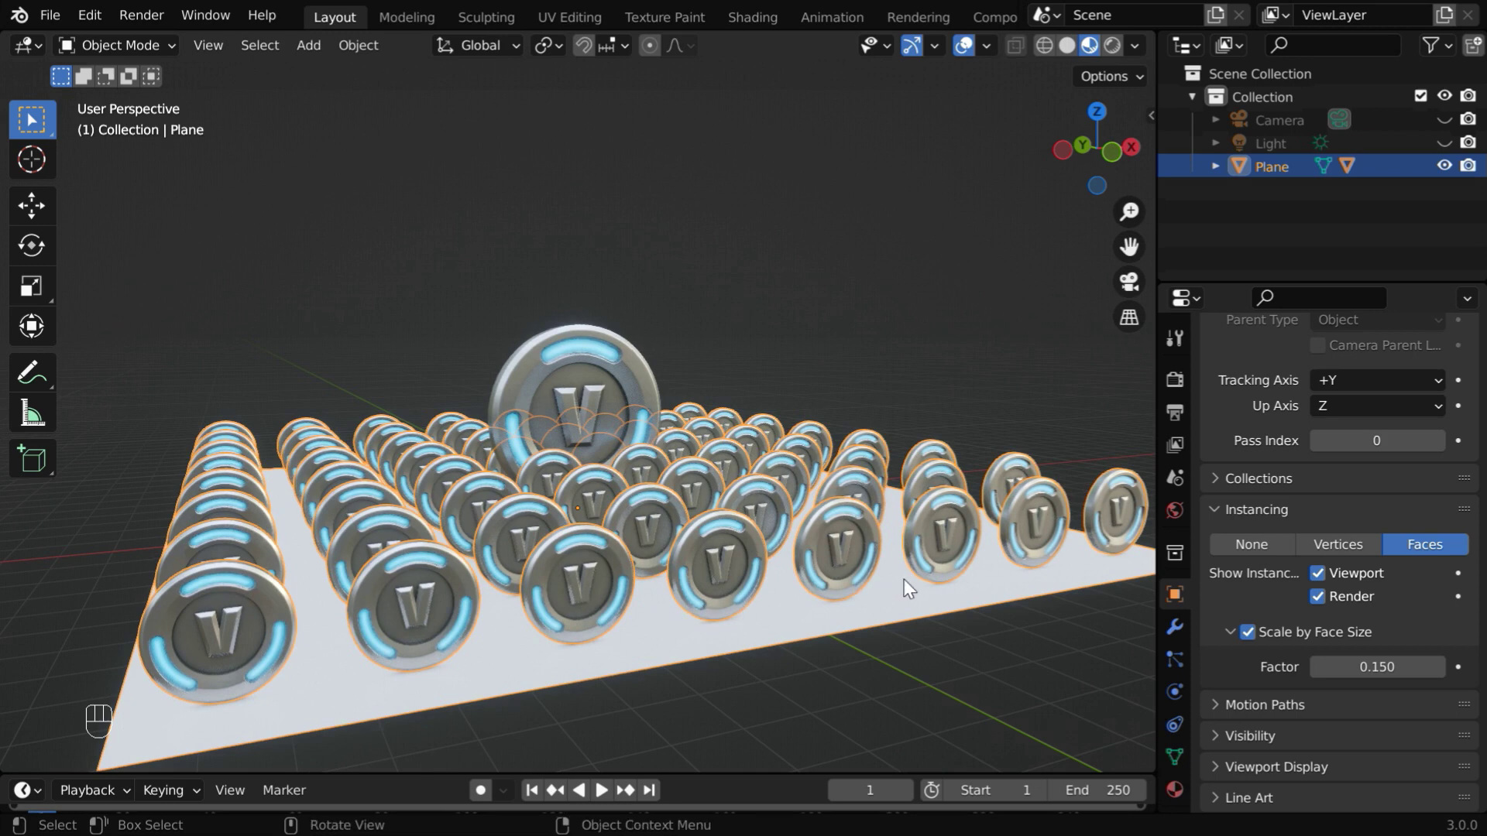
Apply Make Instances Real and review the new Coin to Coin.064 objects in the Outliner.
click(358, 46)
mouse_move(424, 164)
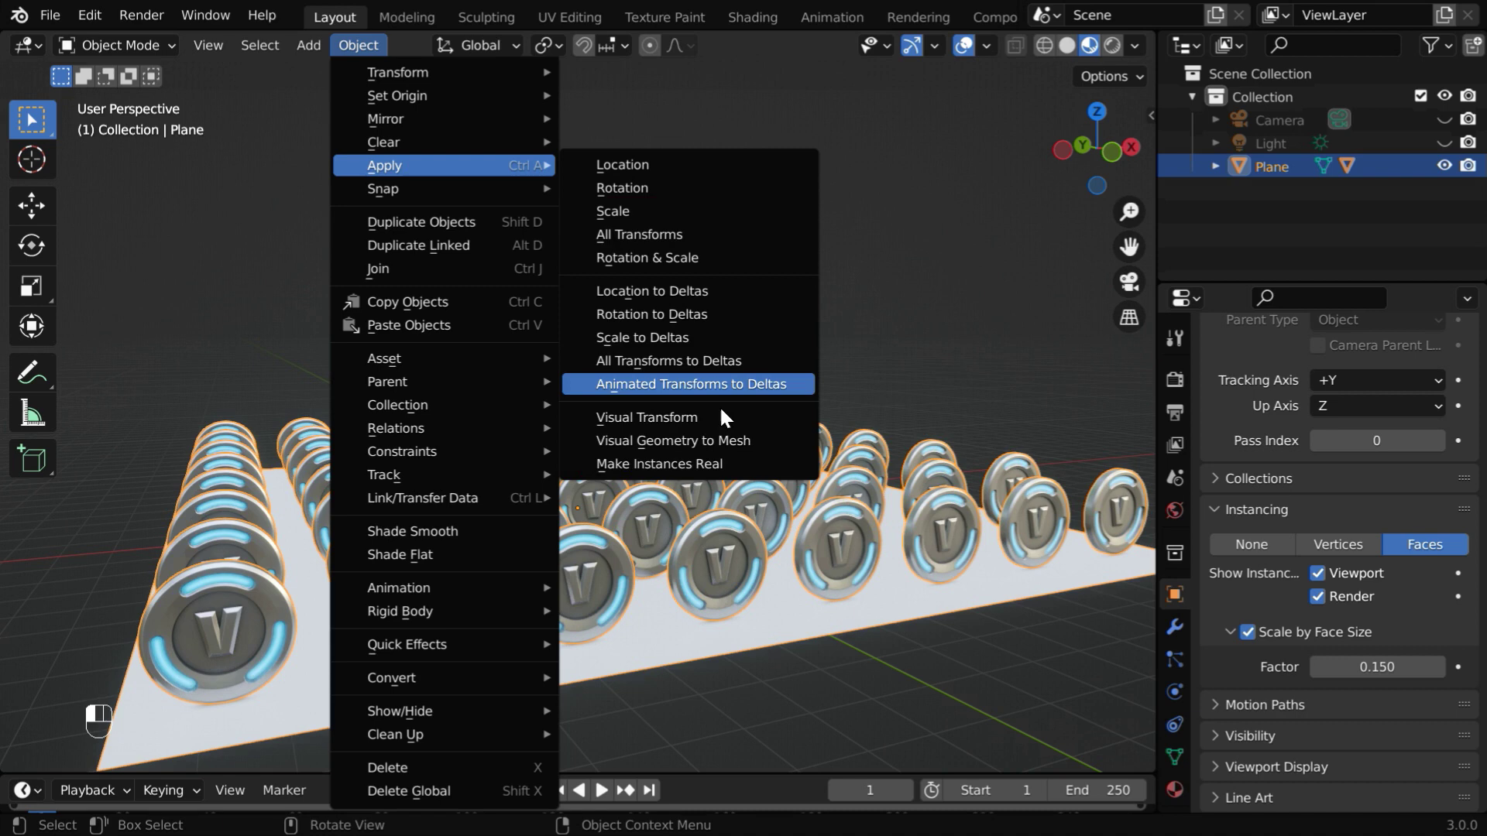
click(724, 463)
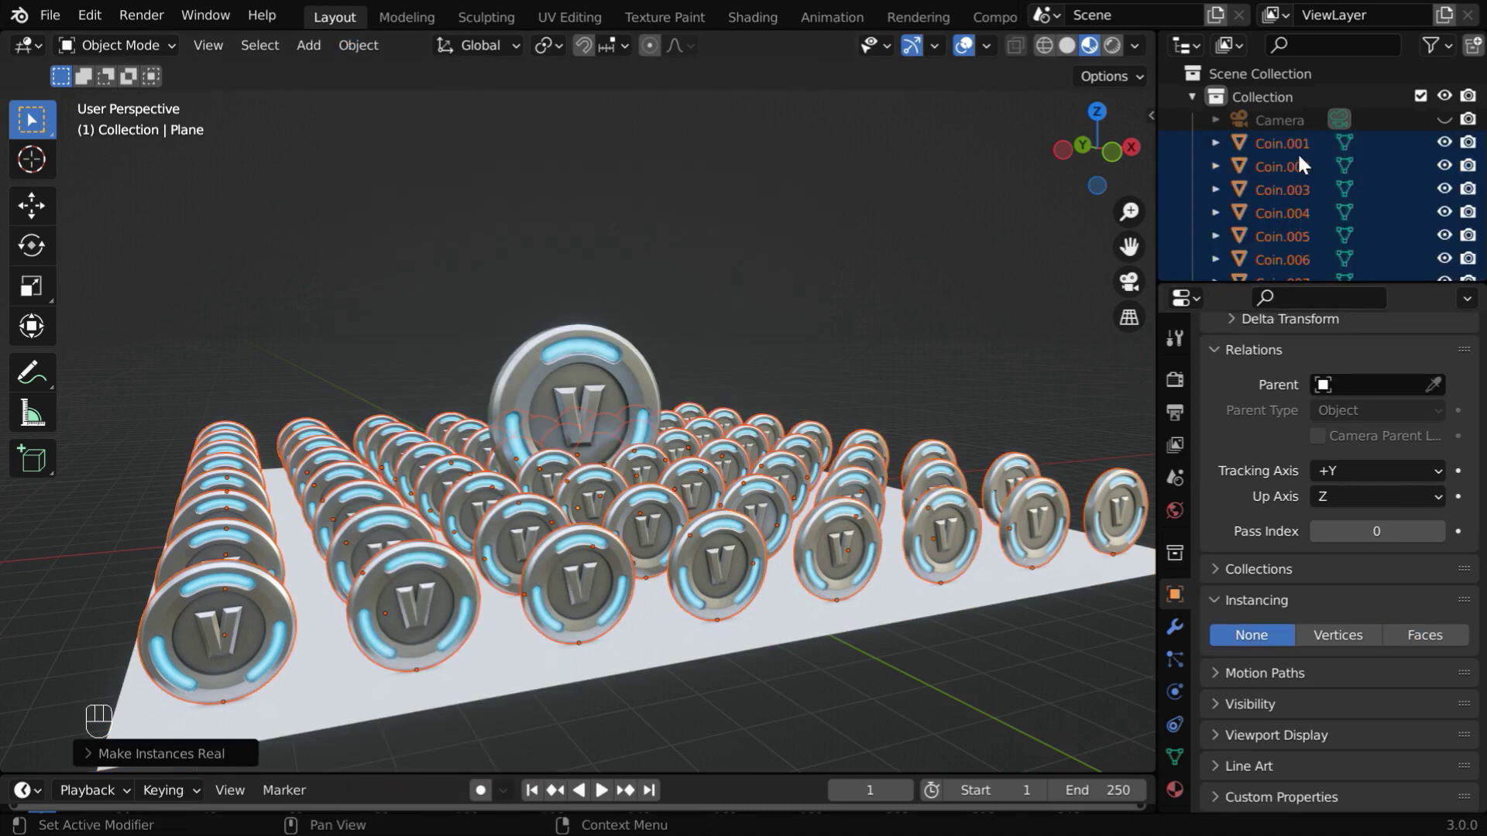
drag(1332, 281, 1333, 416)
scroll(1350, 366, down, 4)
scroll(1350, 365, down, 12)
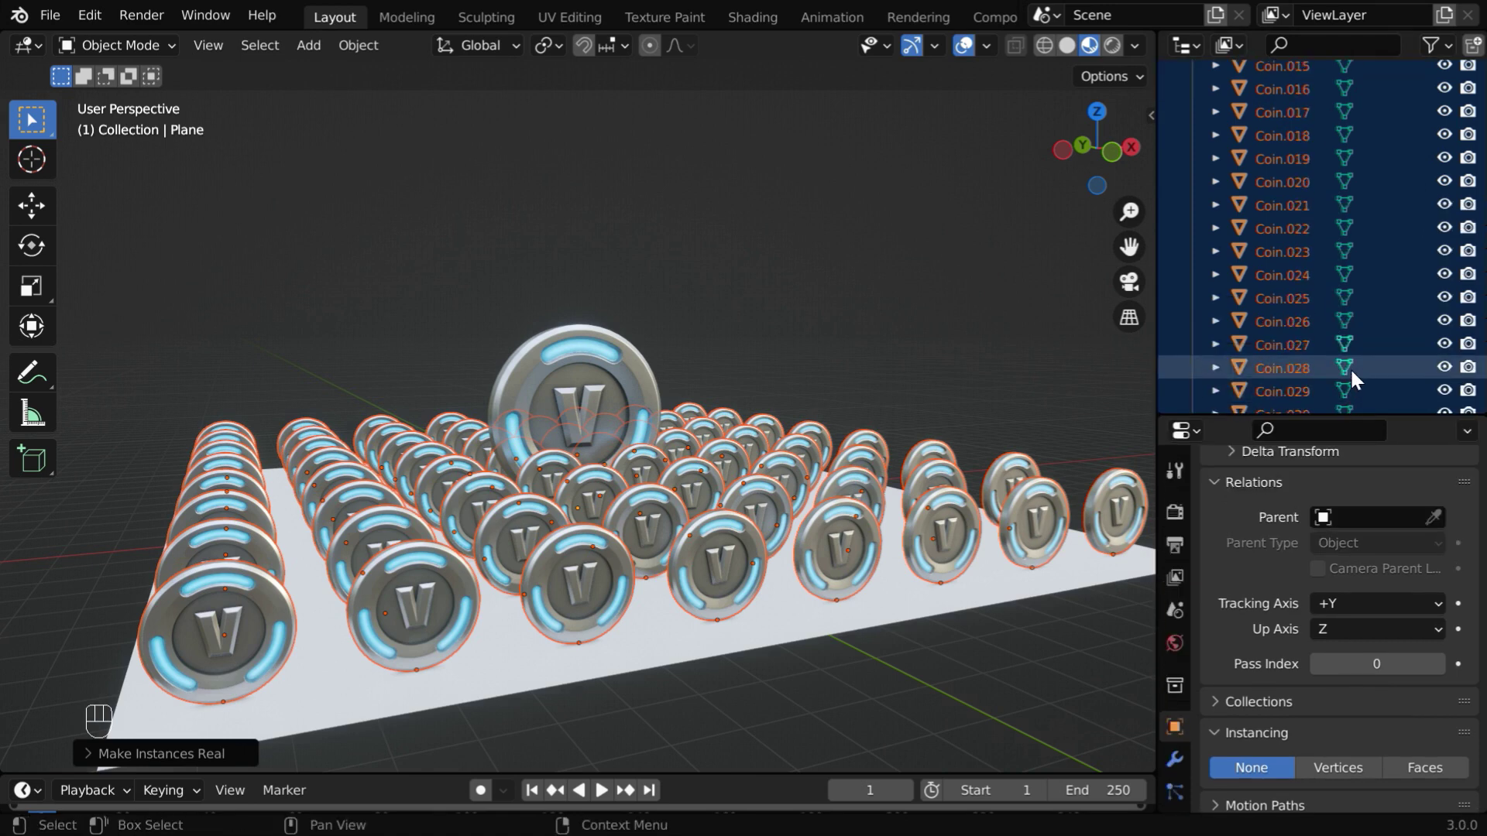
scroll(1347, 376, down, 5)
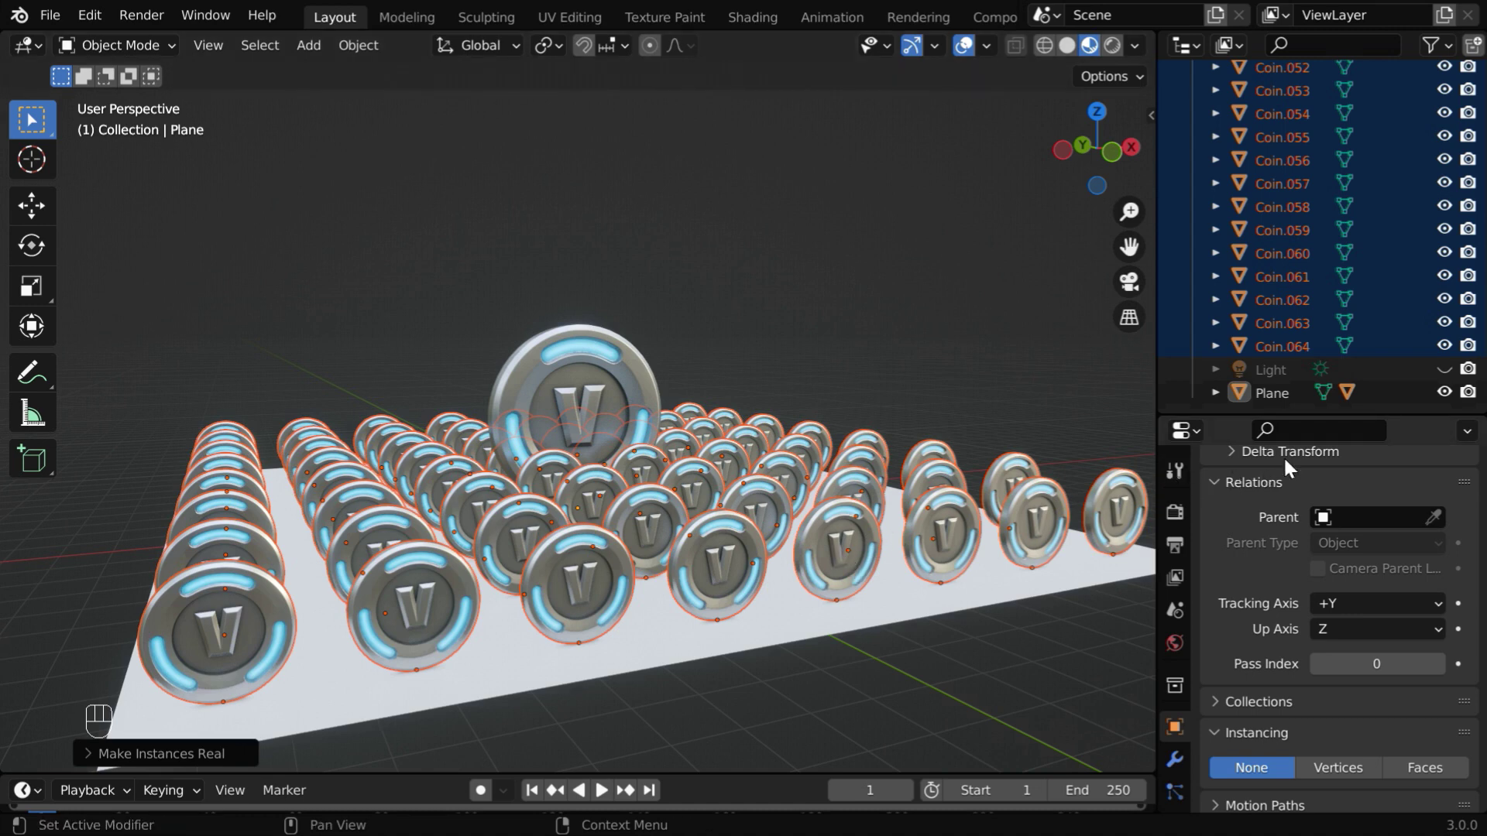
drag(1317, 415, 1324, 507)
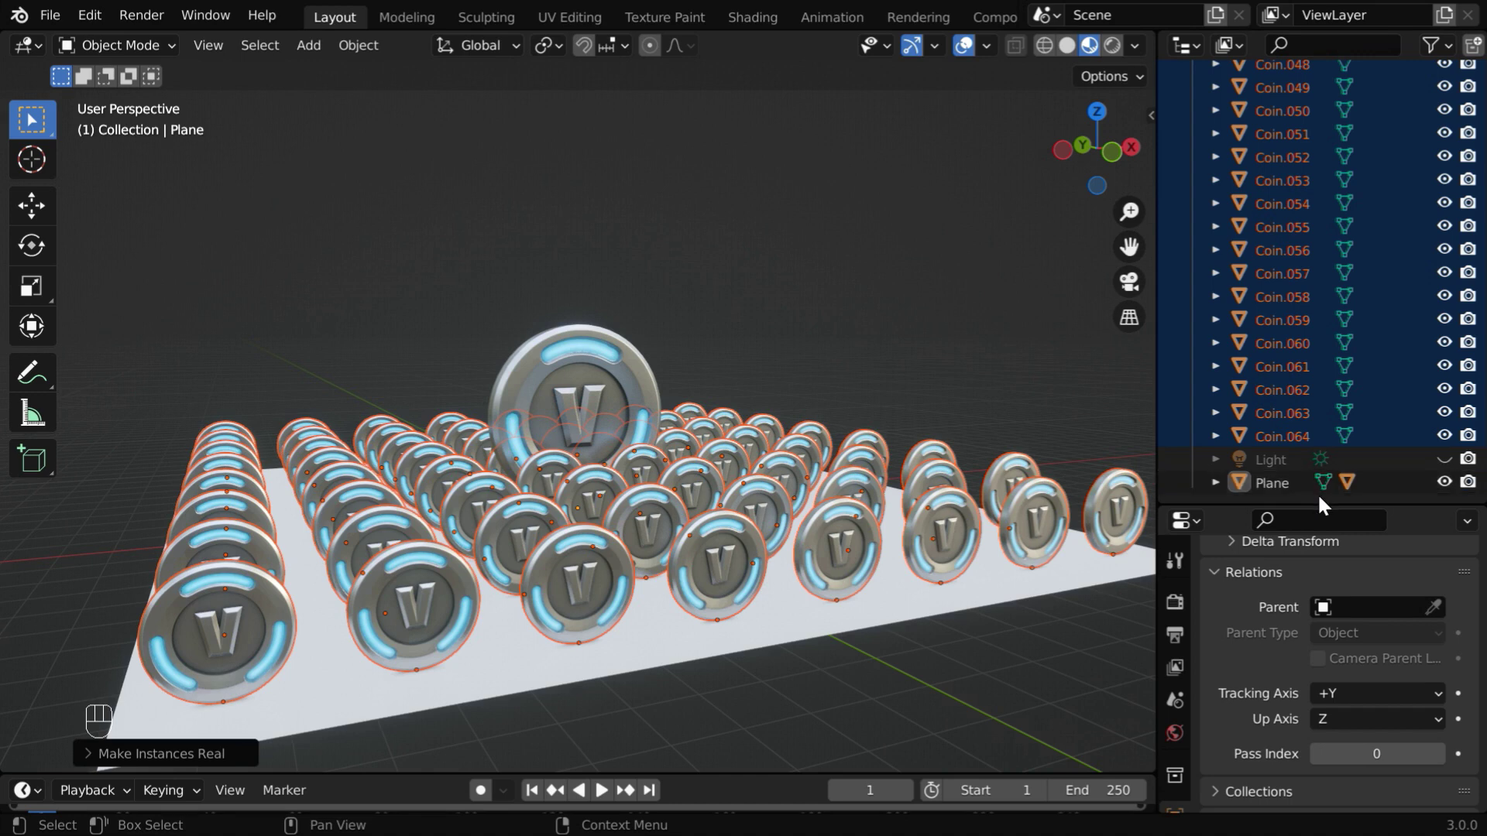
Create a new collection in the Outliner and name it Coins.
right_click(1321, 505)
click(1275, 497)
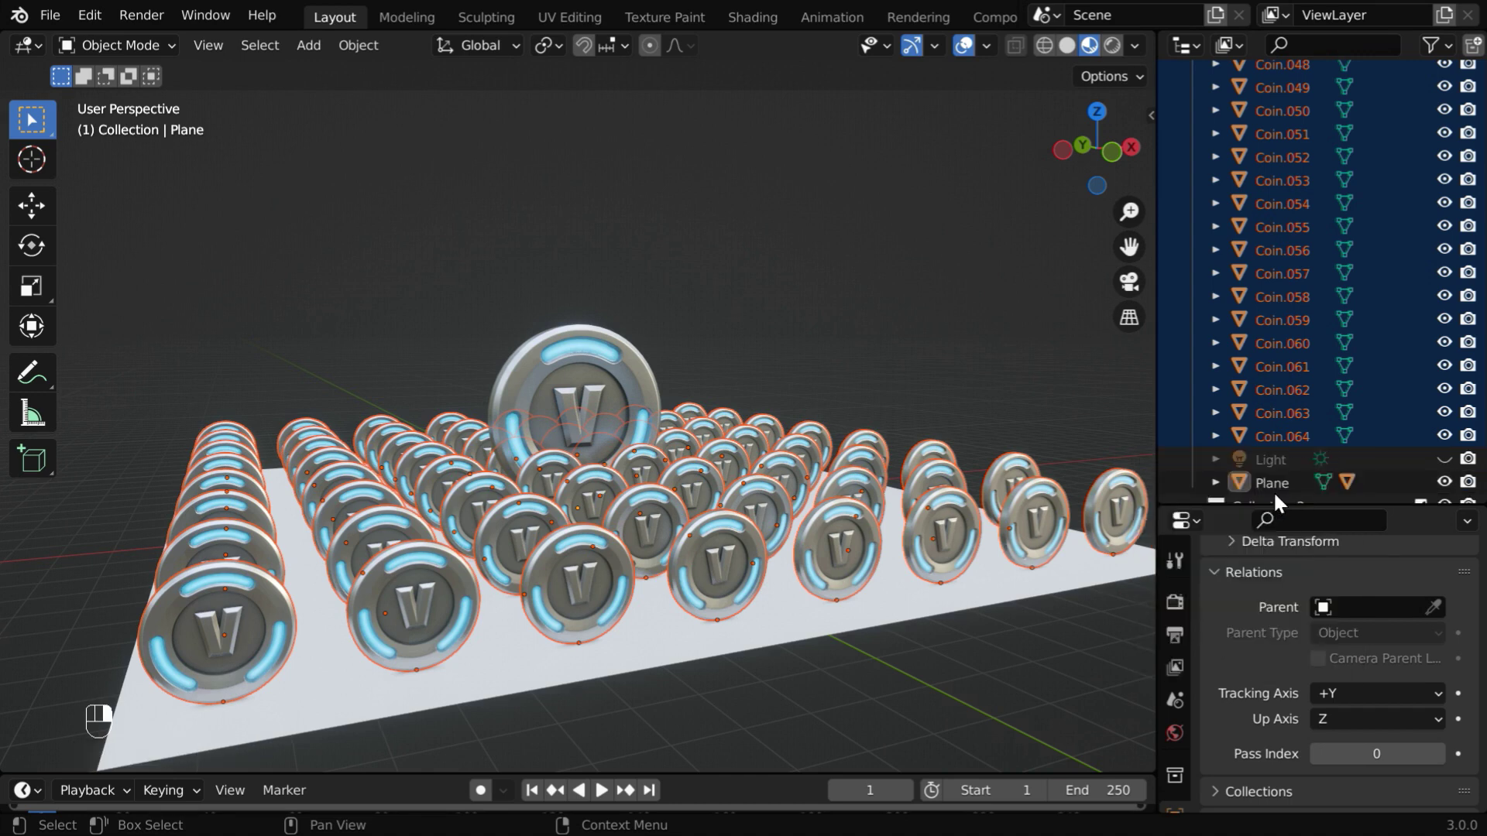
scroll(1291, 490, down, 1)
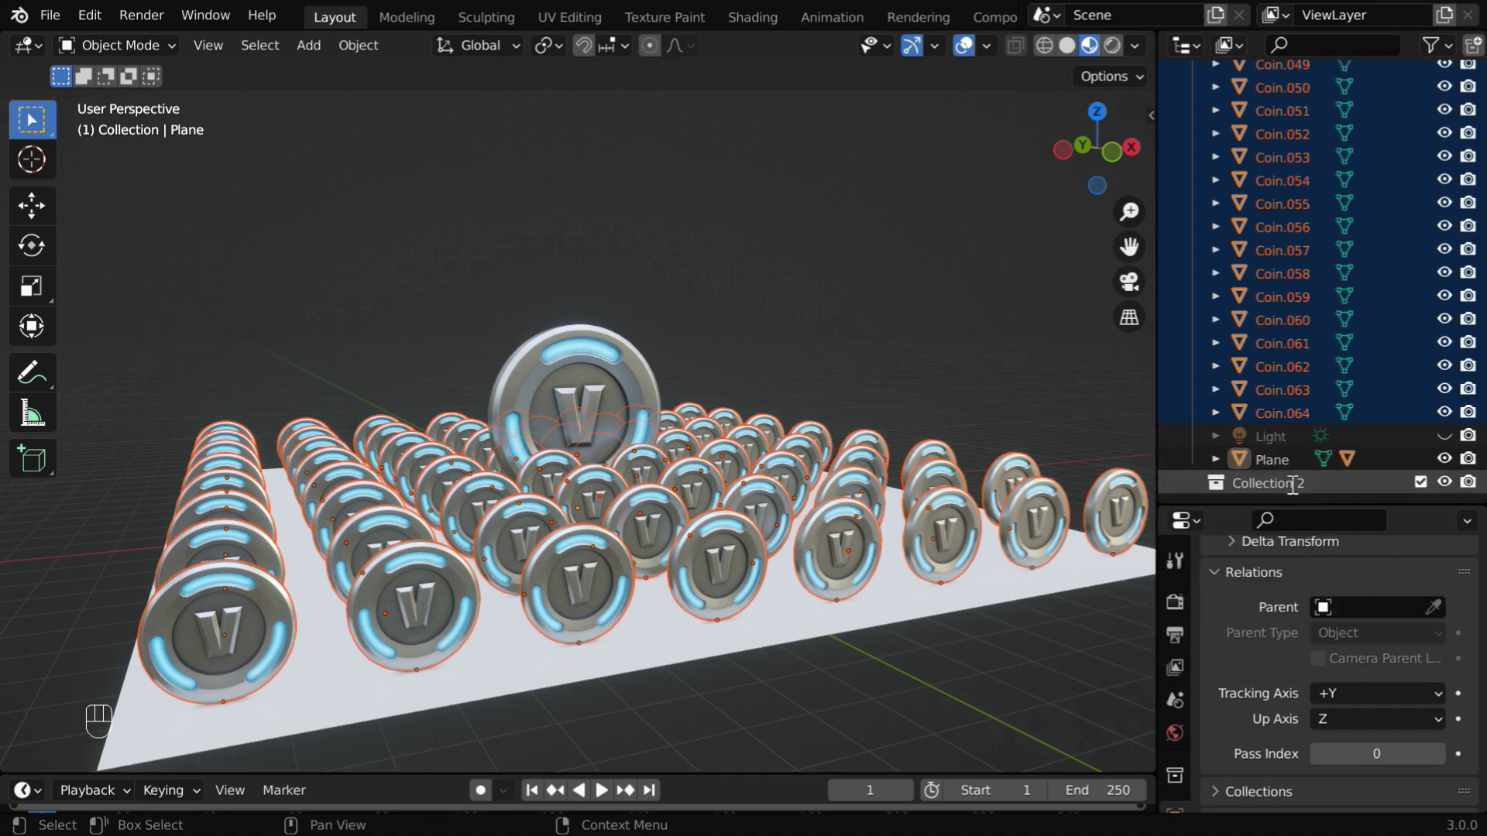
double_click(1292, 485)
text(Coins)
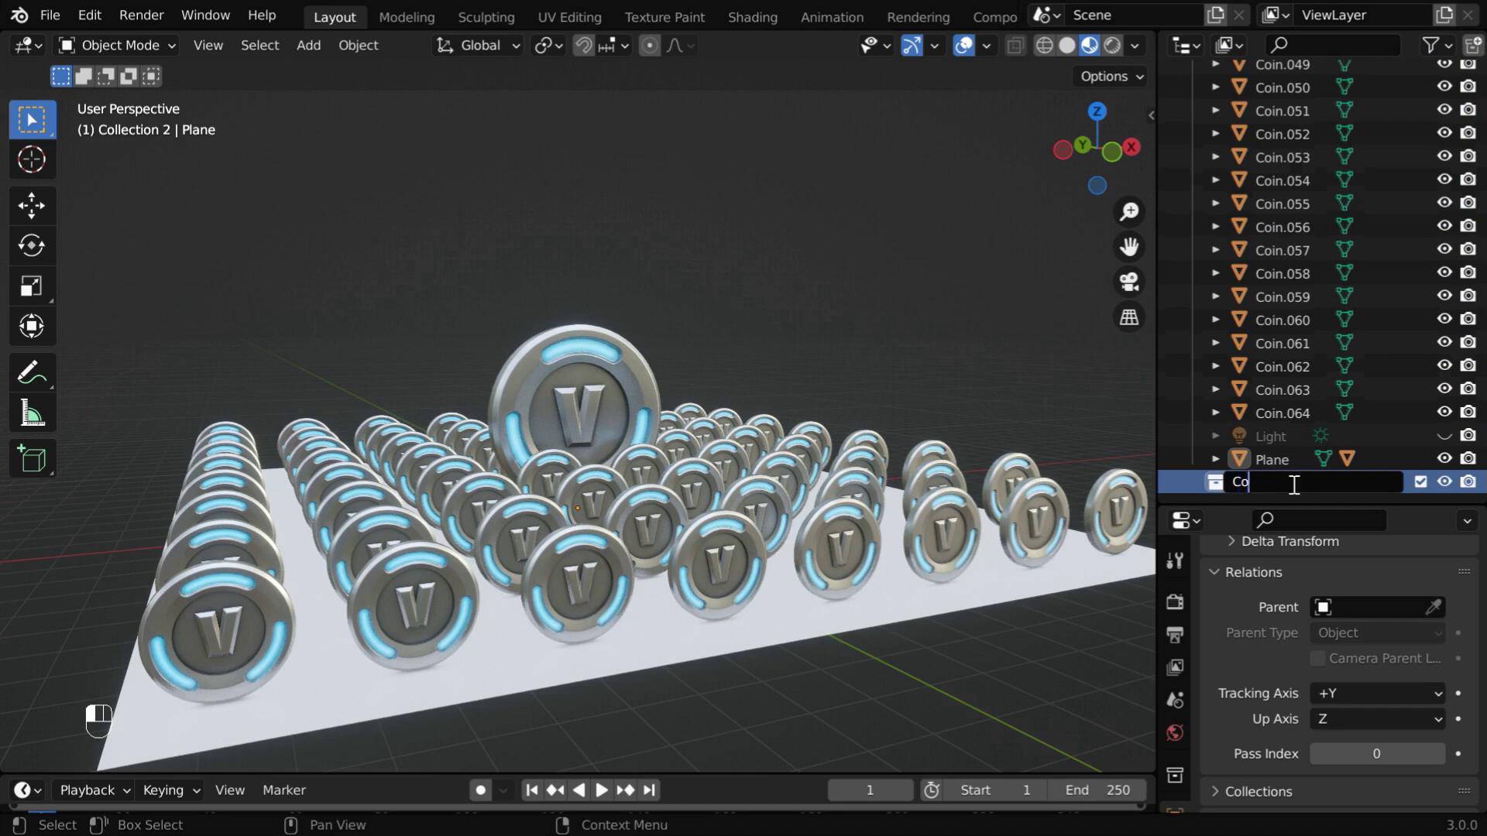
key(Return)
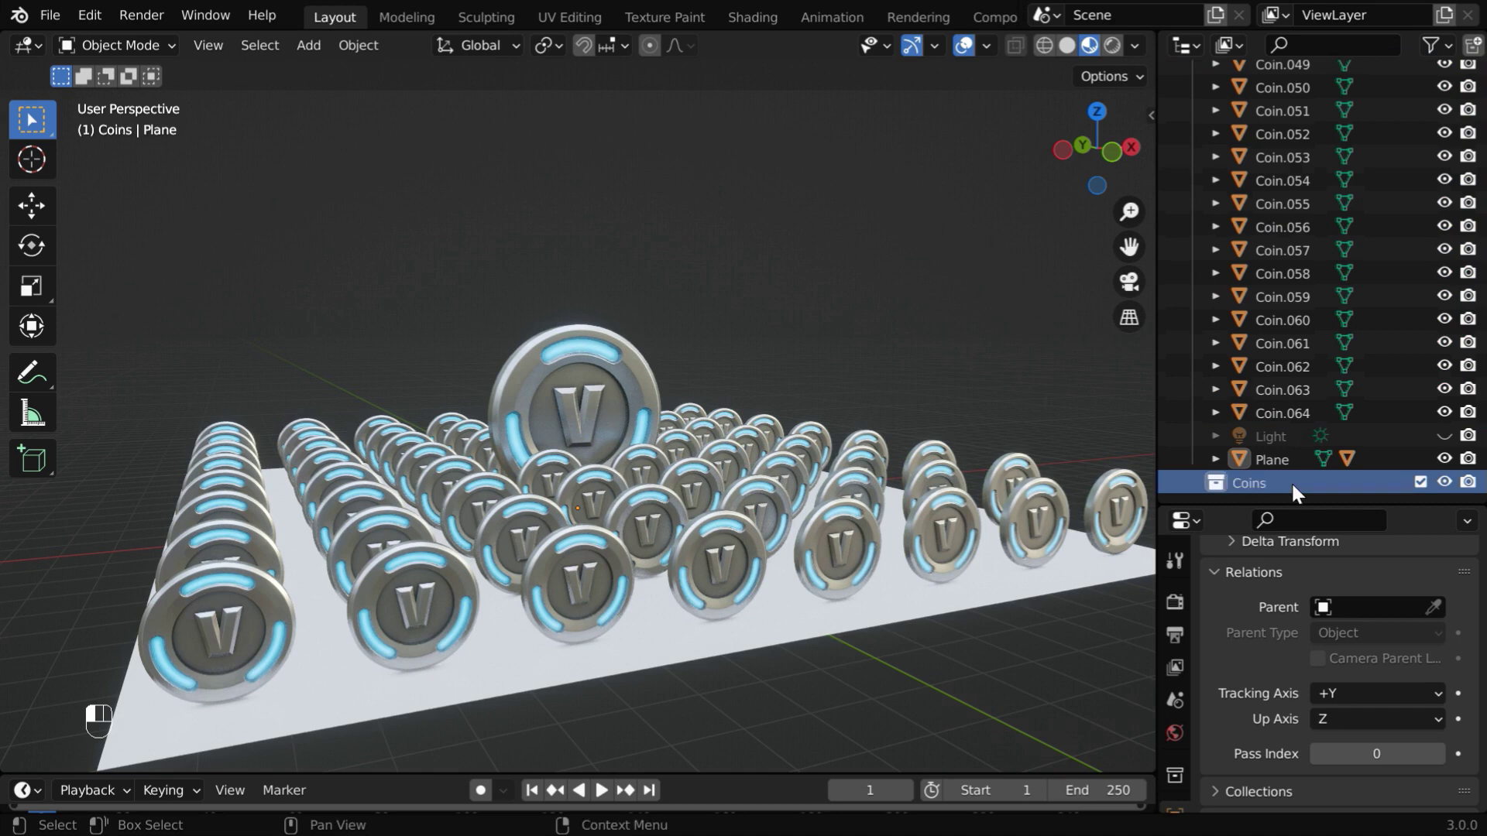
Move Coin.001 through Coin.064 into the Coins collection and collapse it.
click(1307, 412)
drag(1481, 255, 1481, 85)
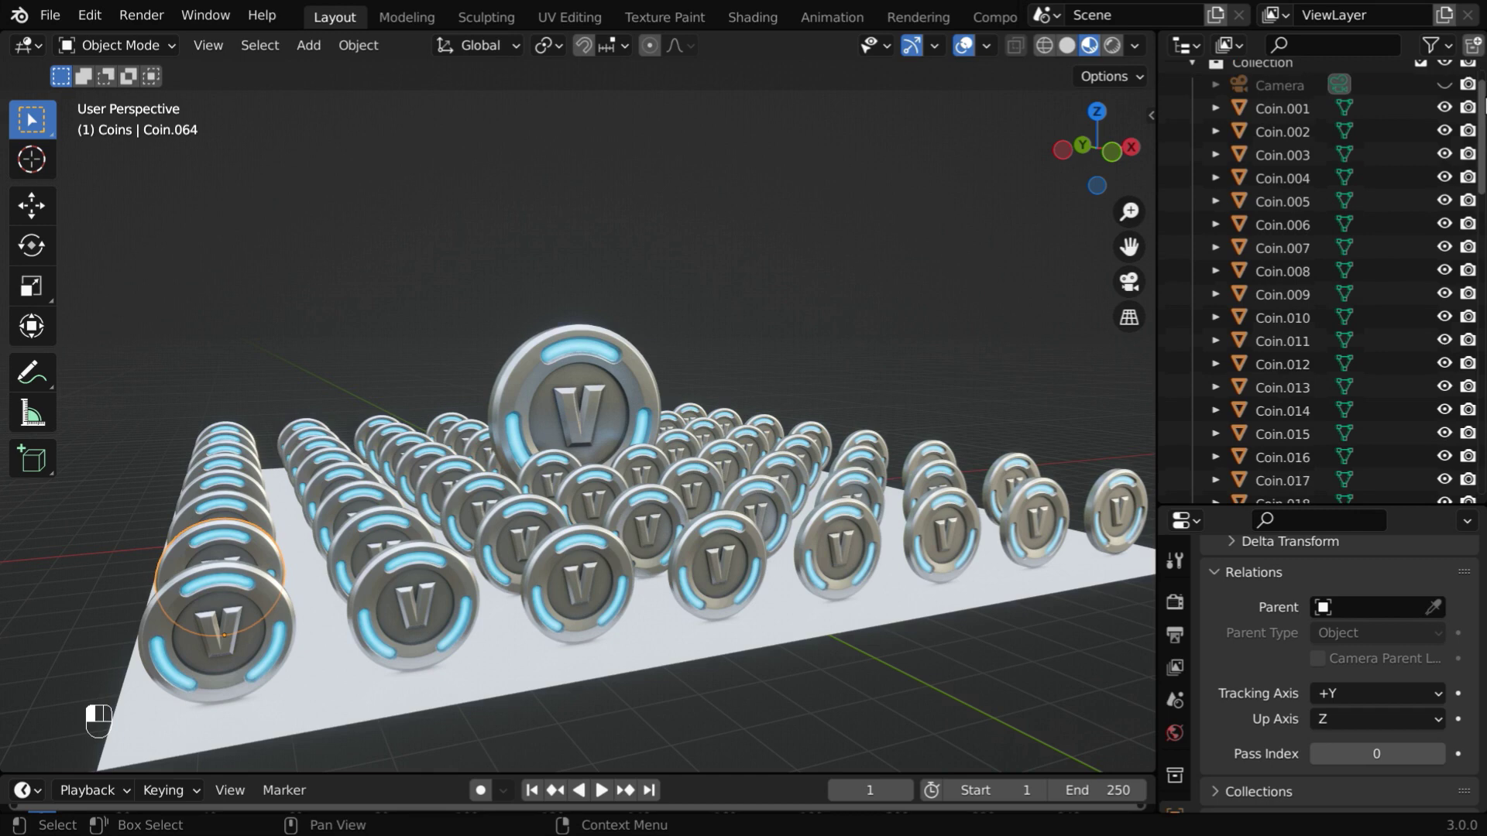
shift+click(1301, 124)
scroll(1373, 251, down, 20)
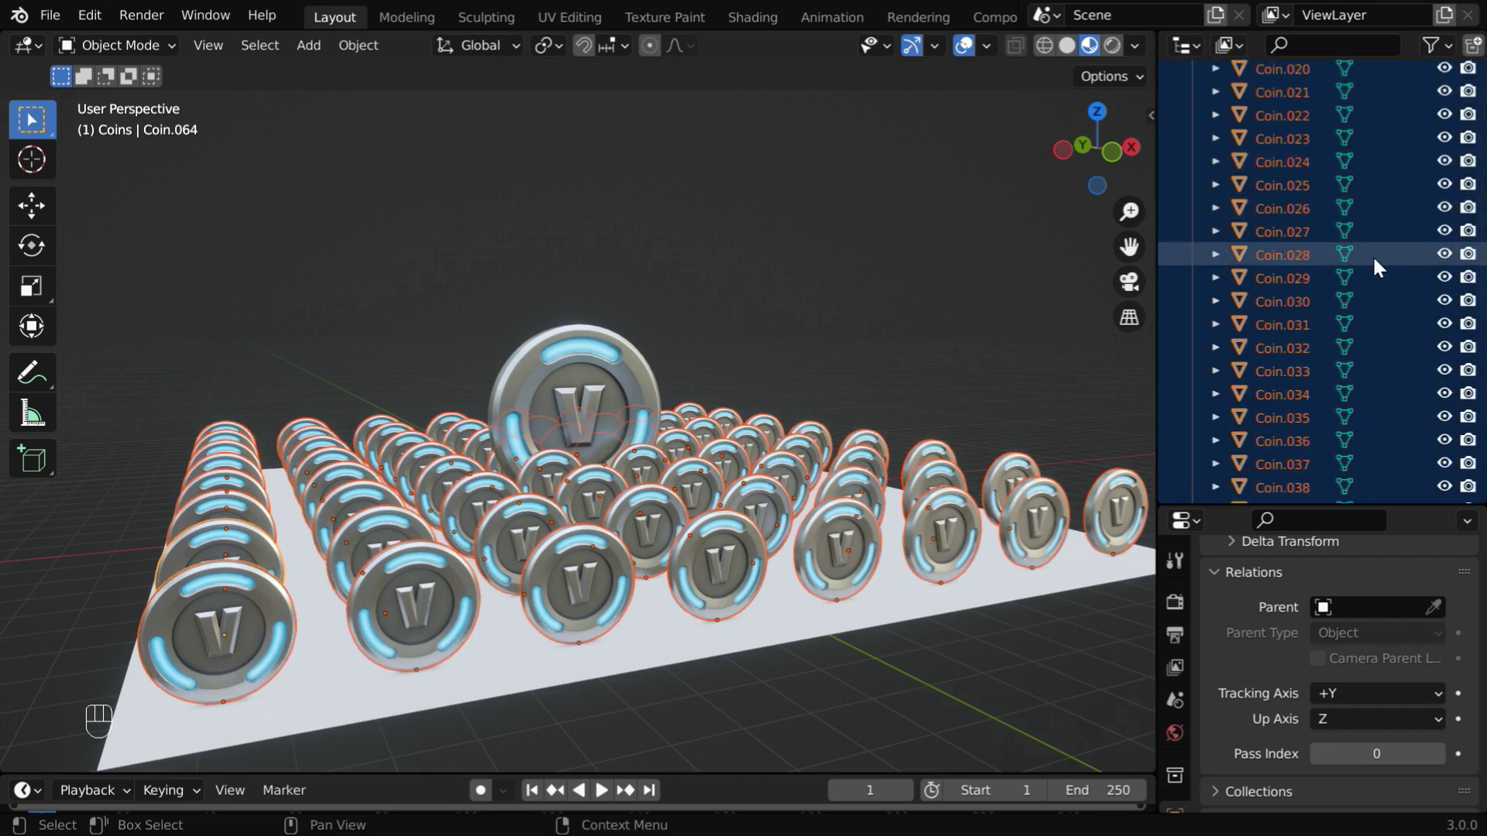
drag(1298, 423, 1264, 479)
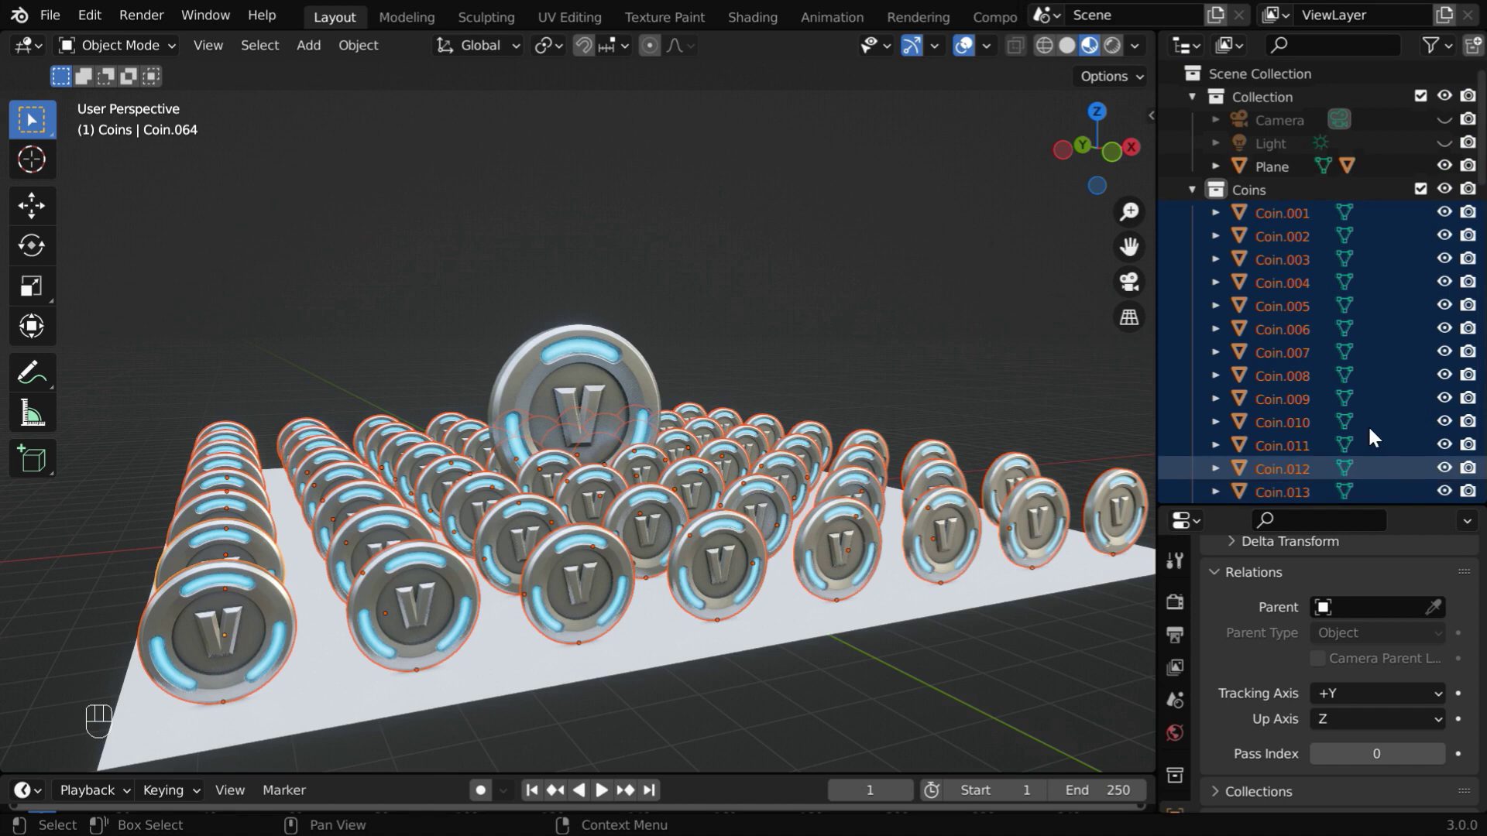
click(1191, 189)
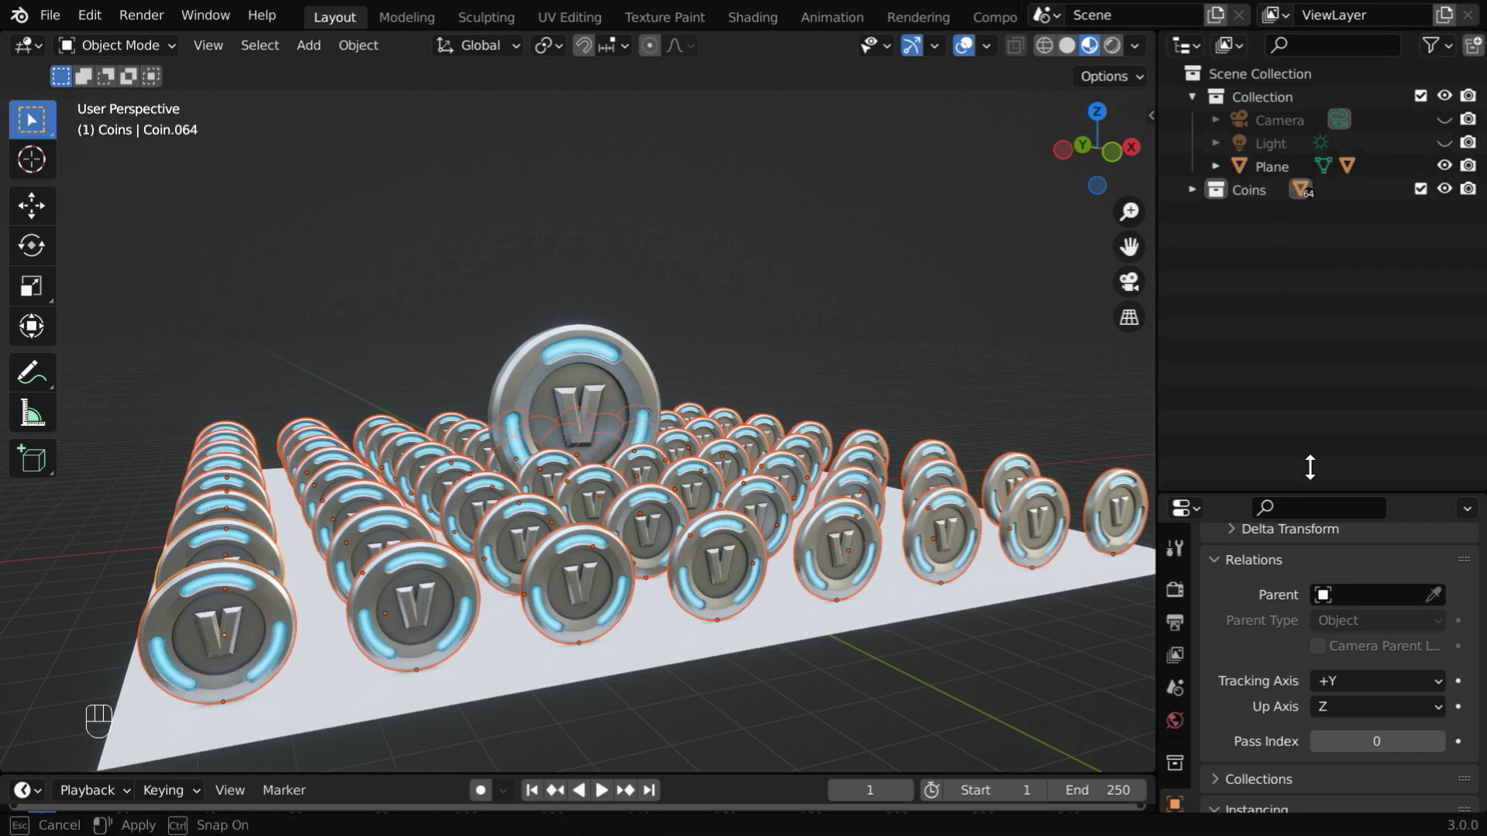
drag(1311, 506, 1311, 225)
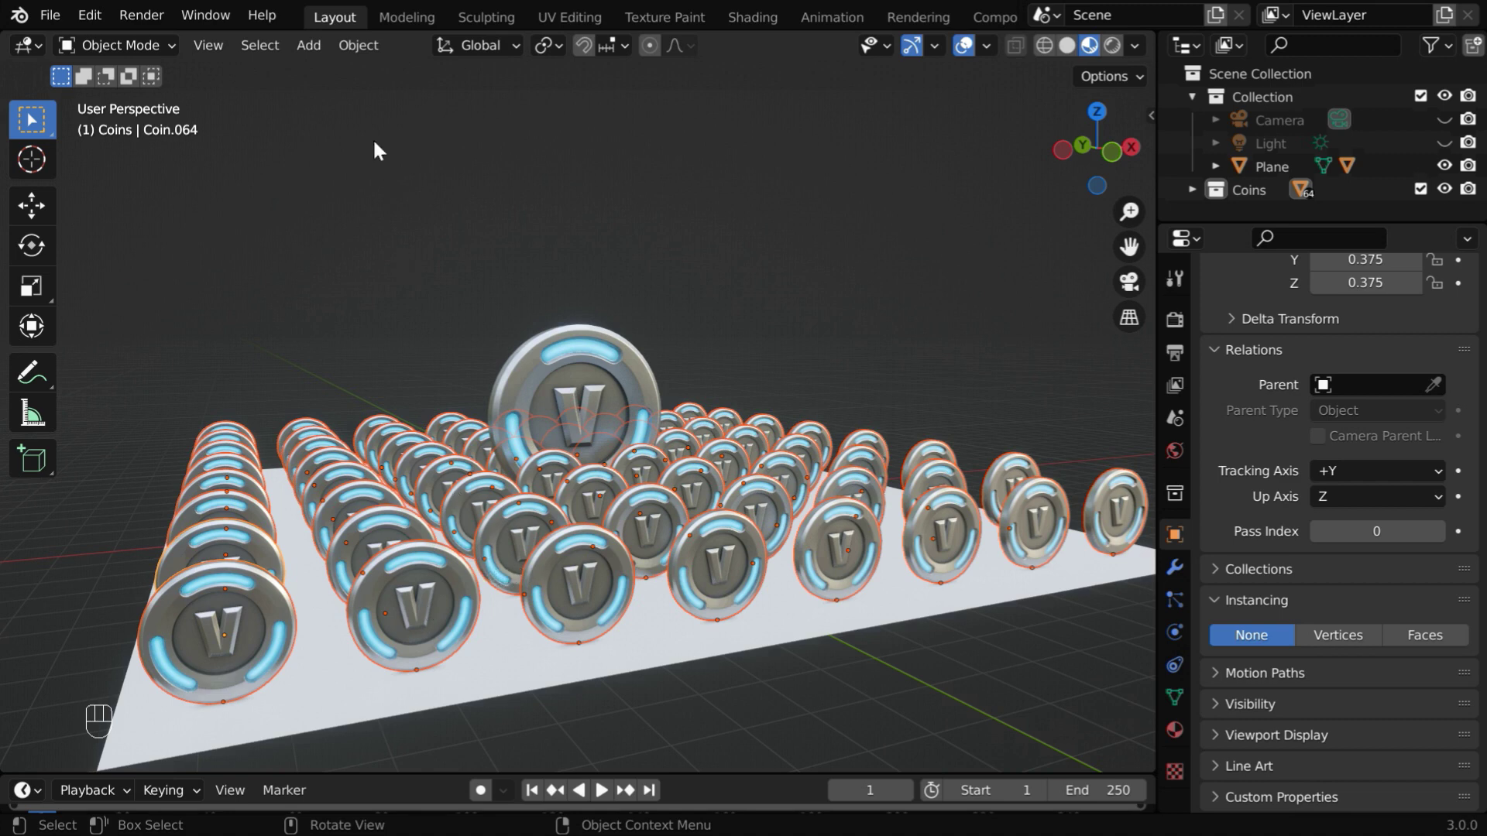
Set each coin's origin to its geometry, then check individual coins like Coin.038 and Coin.039.
click(356, 45)
mouse_move(448, 94)
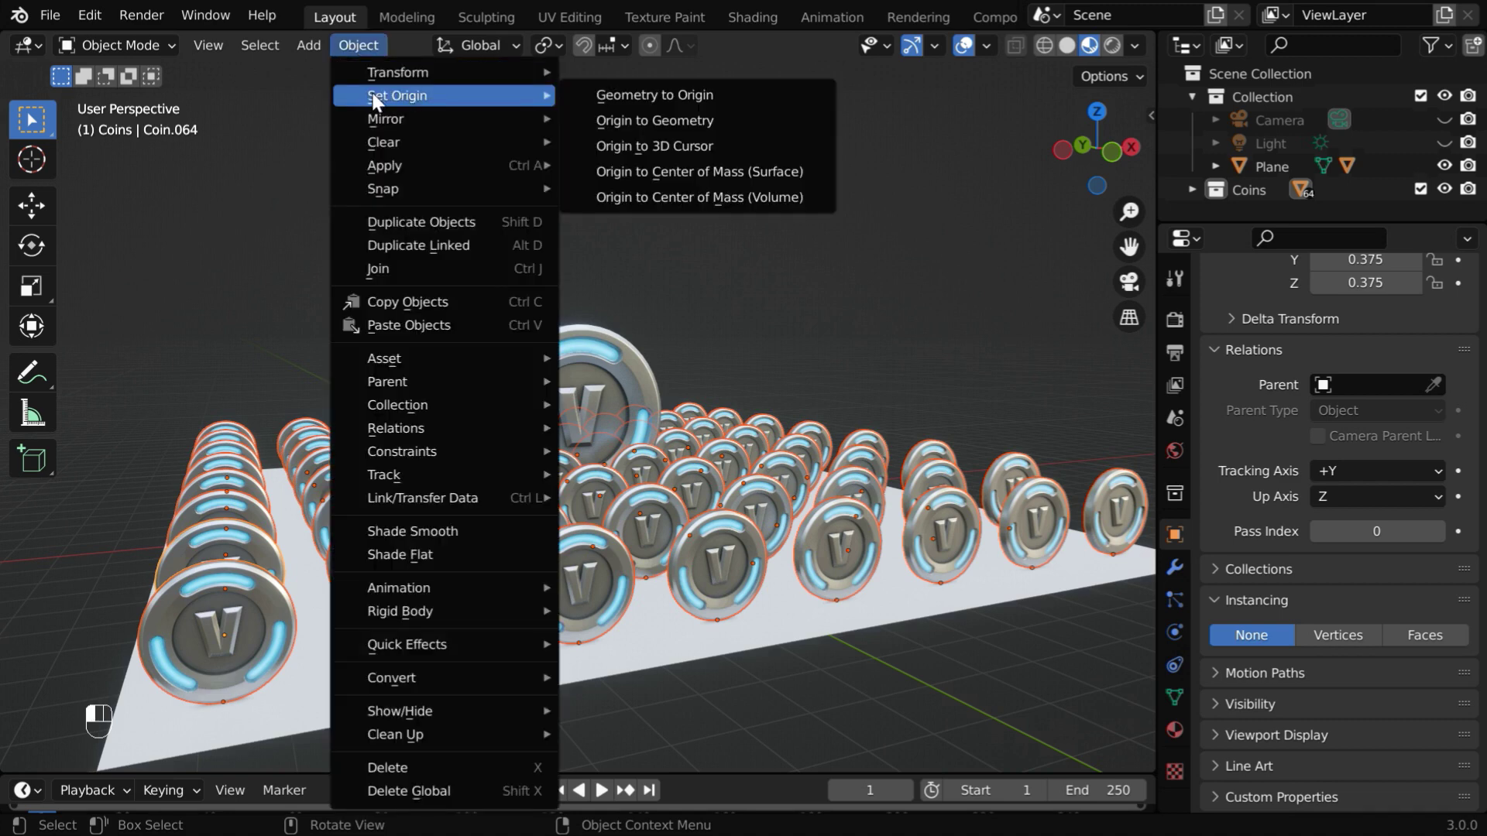
click(690, 120)
key(alt+a)
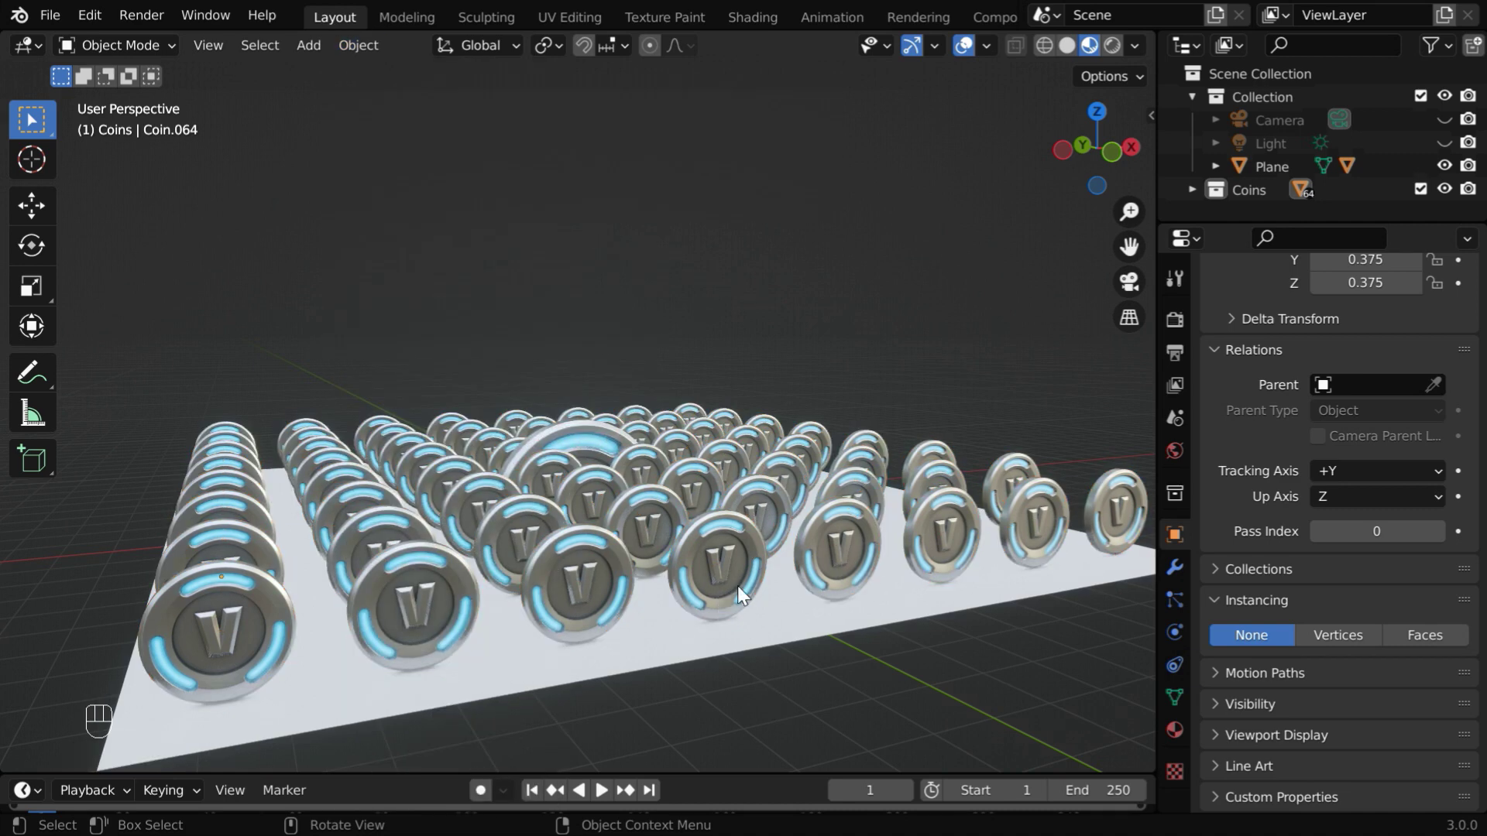
click(718, 573)
click(574, 595)
click(457, 649)
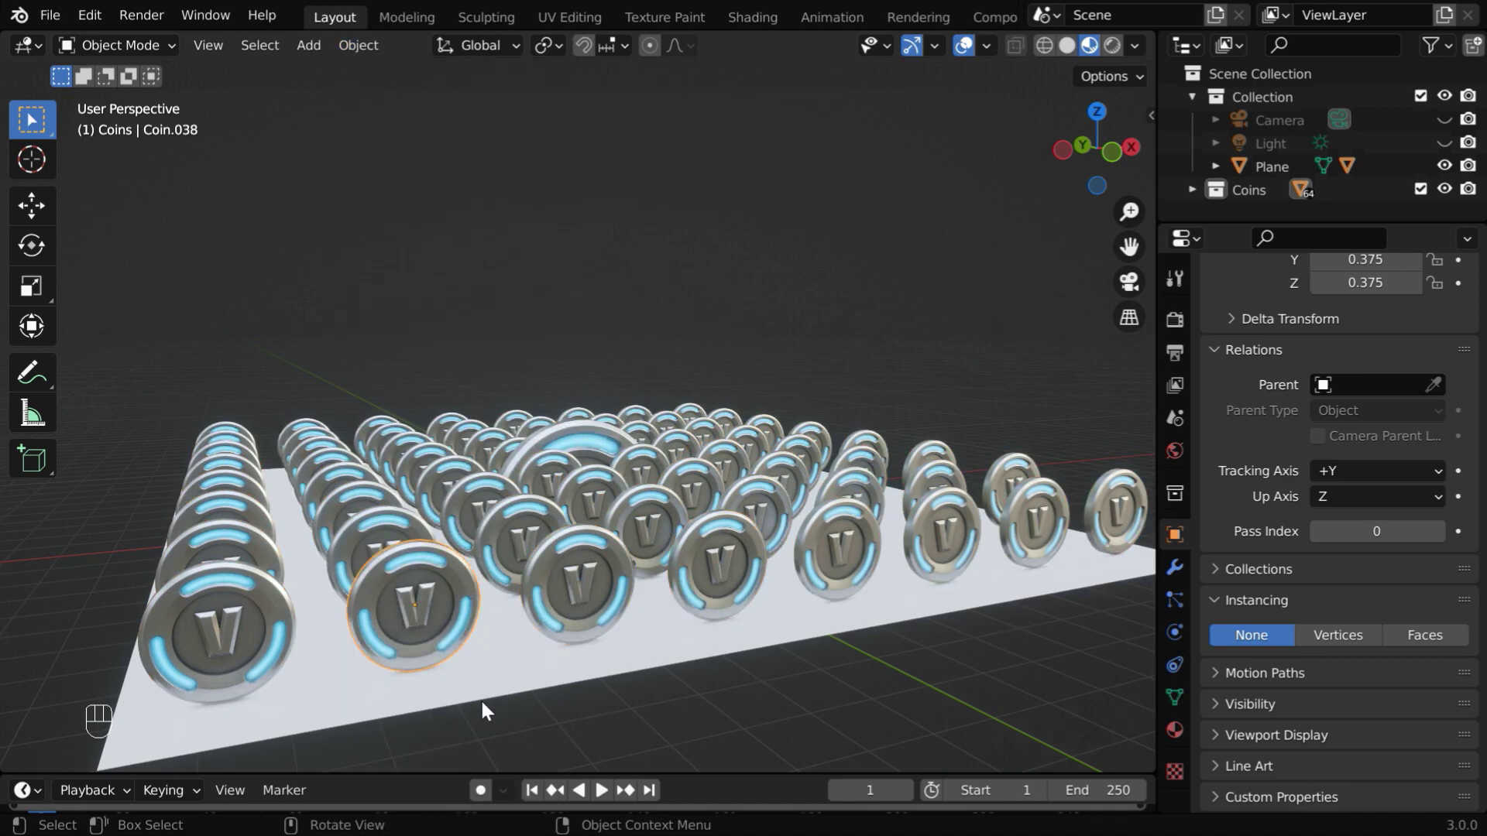
Delete the large original coin and the plane, leaving only the coin grid.
click(593, 440)
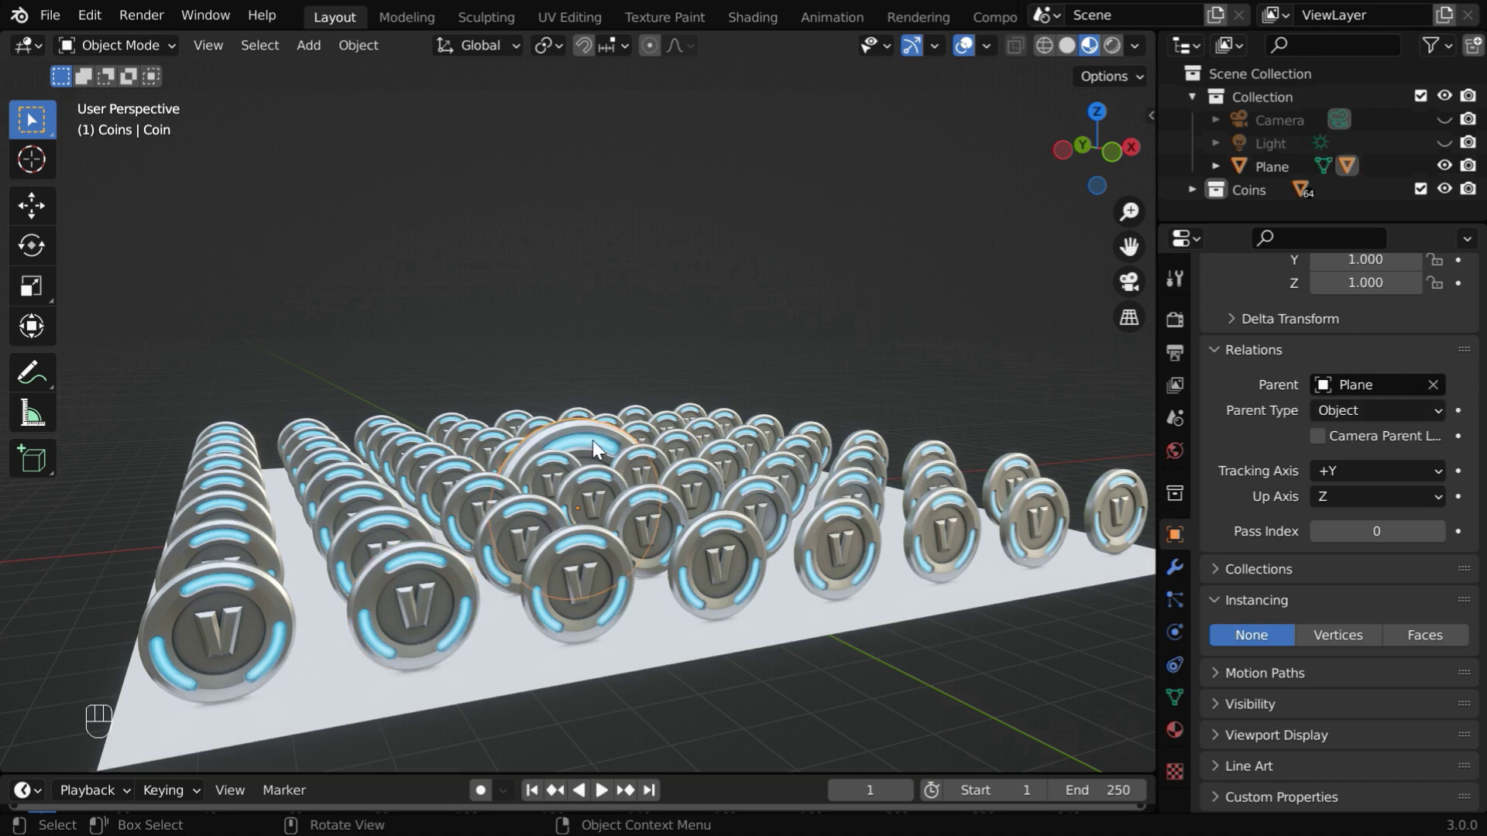
key(x)
click(592, 440)
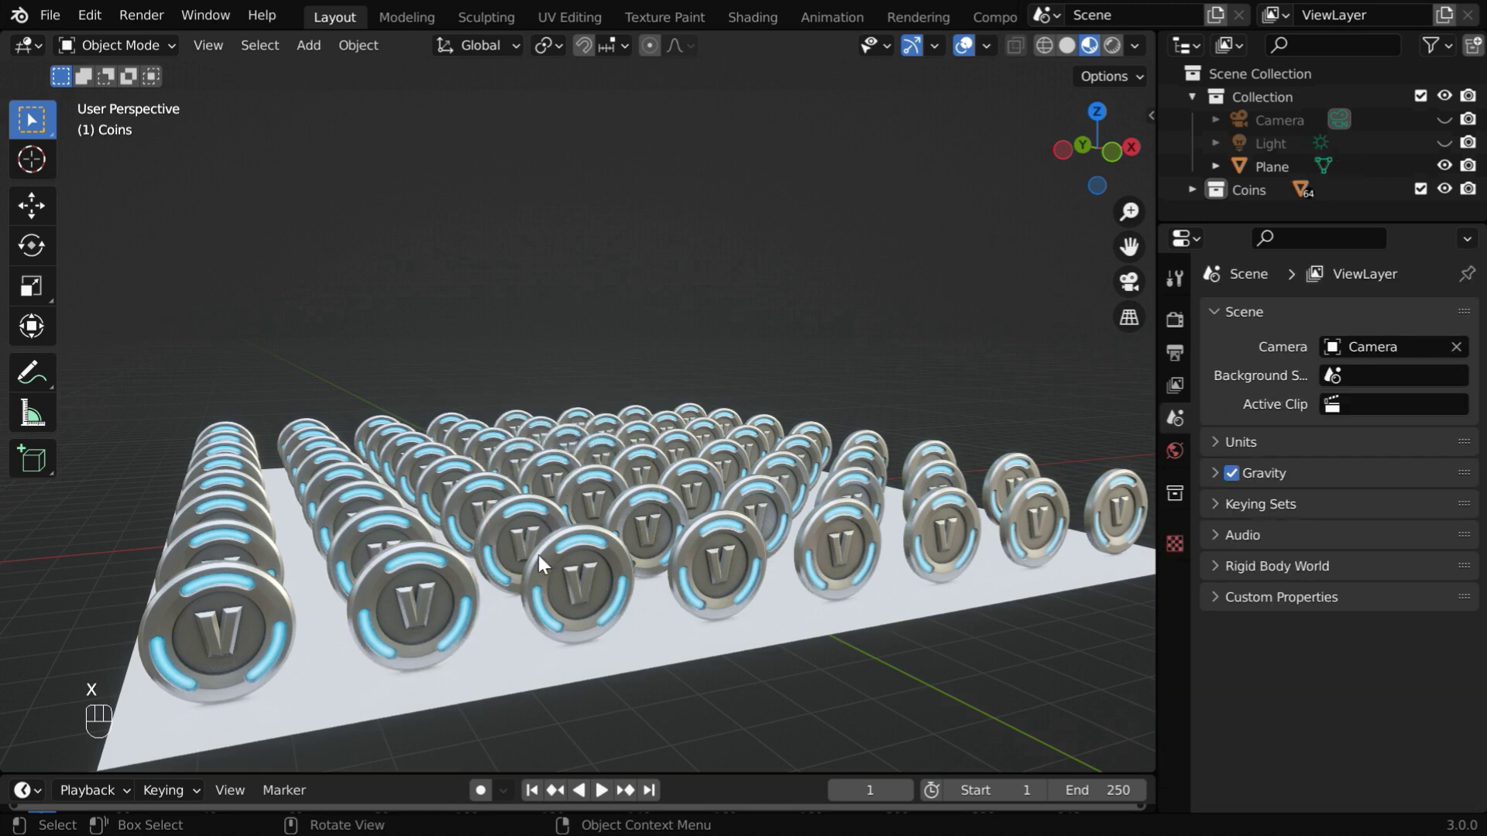
click(504, 660)
key(x)
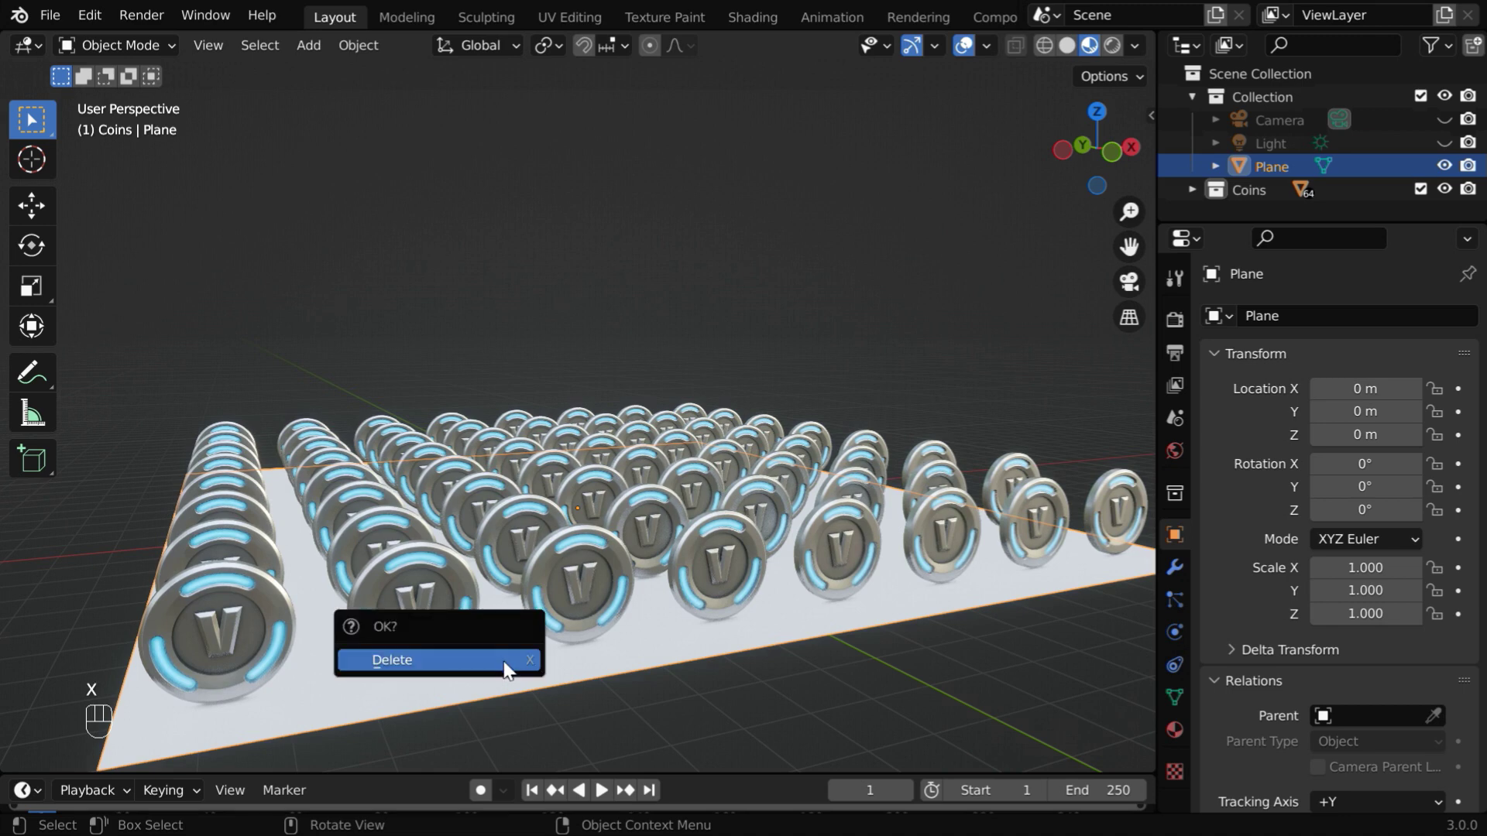
click(504, 663)
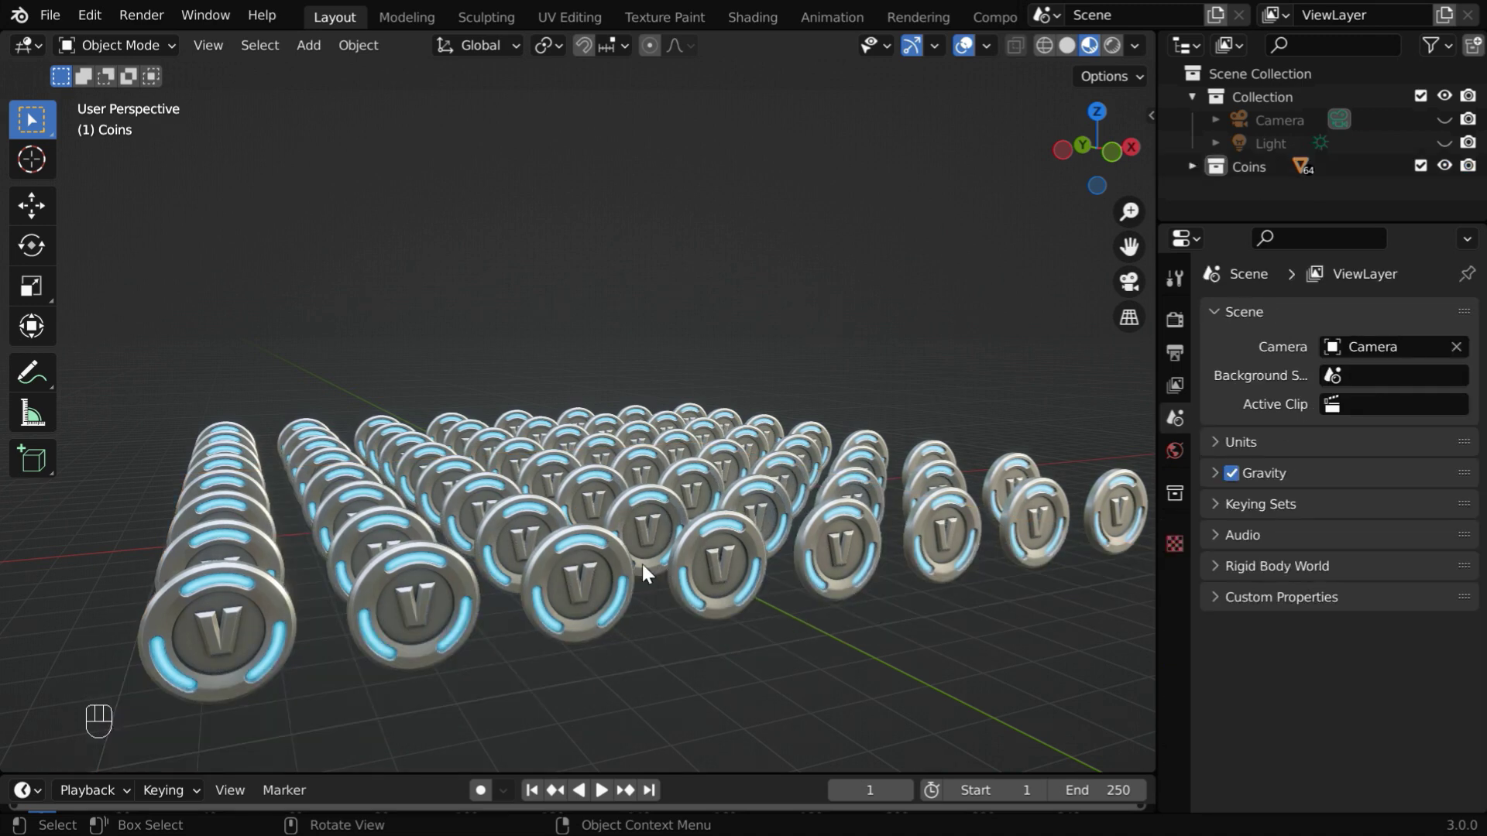
ctrl+middle_drag(643, 566, 684, 677)
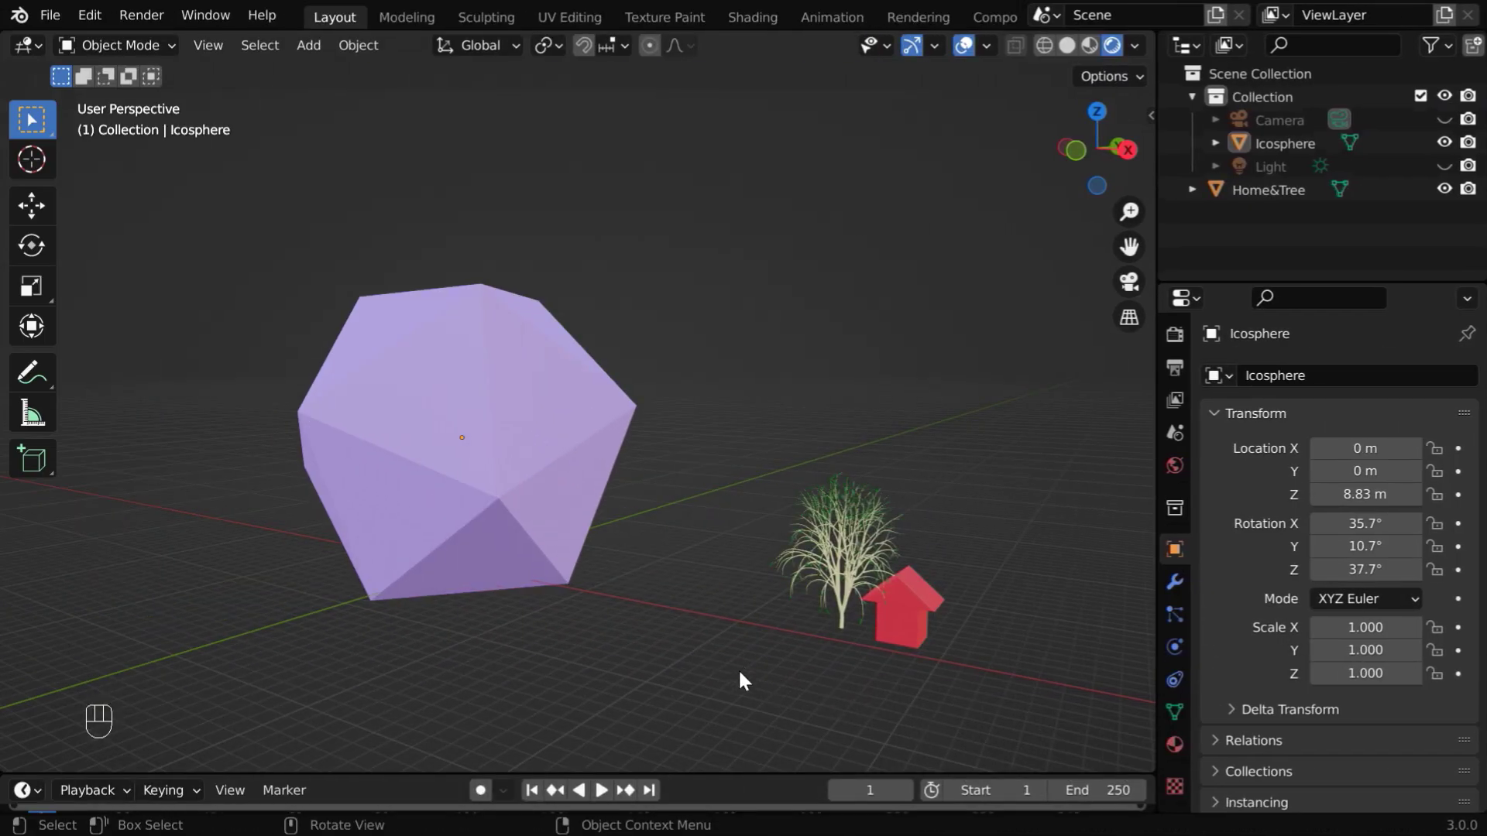
Set the Icosphere's instancing mode to Faces.
click(890, 611)
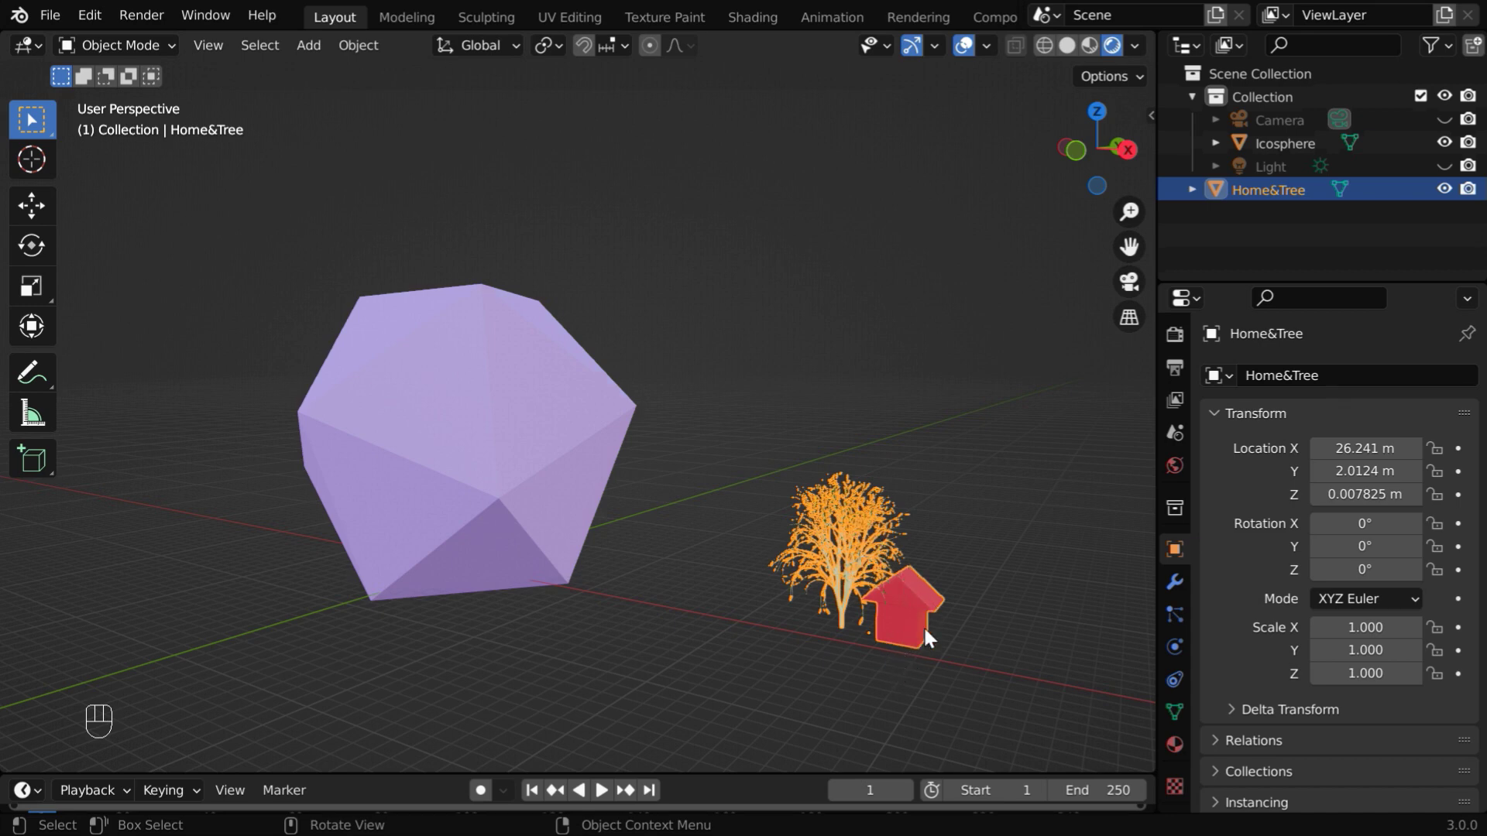
click(552, 432)
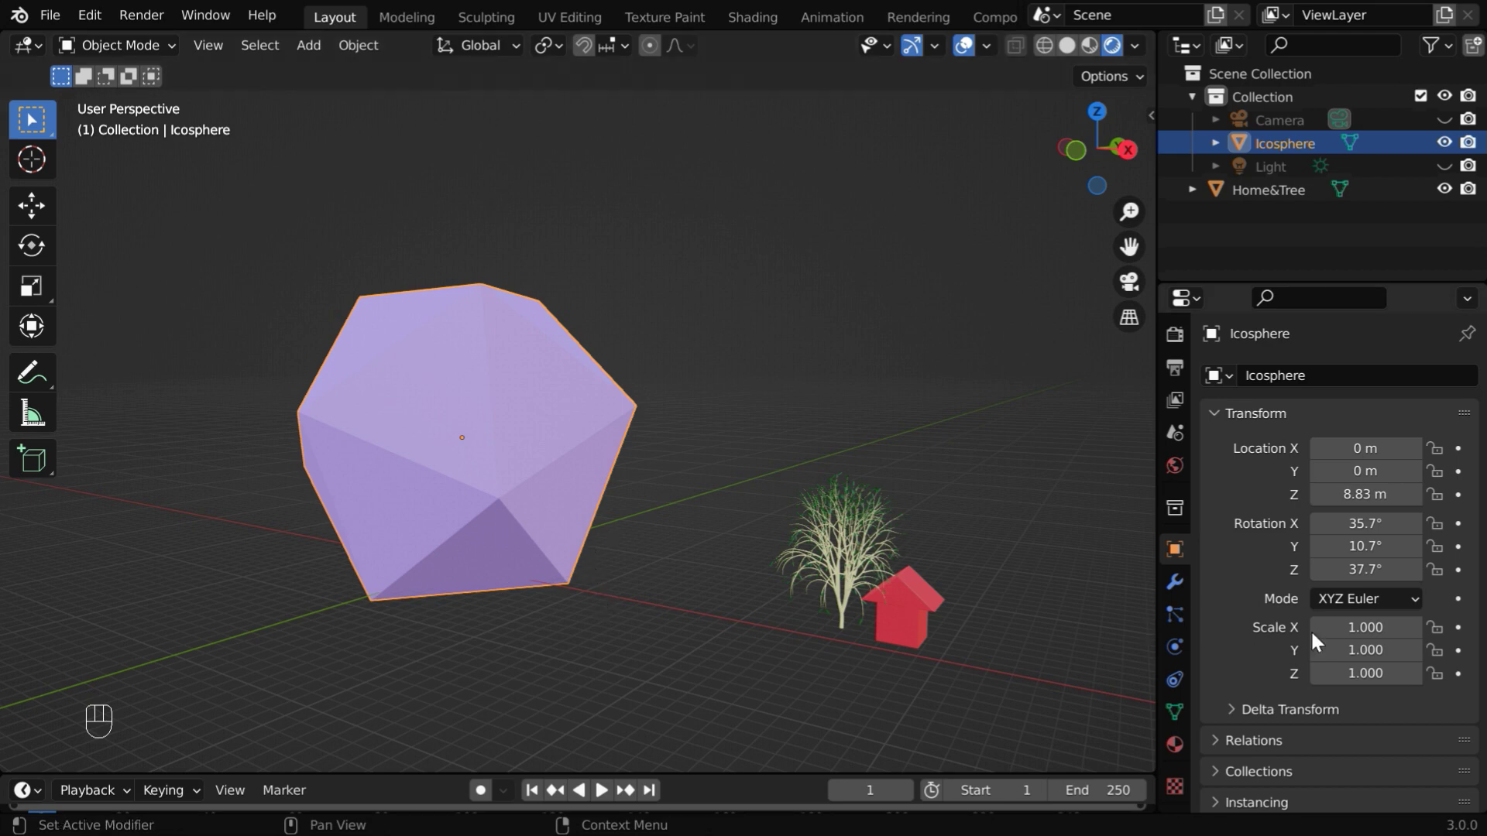
scroll(1312, 631, down, 5)
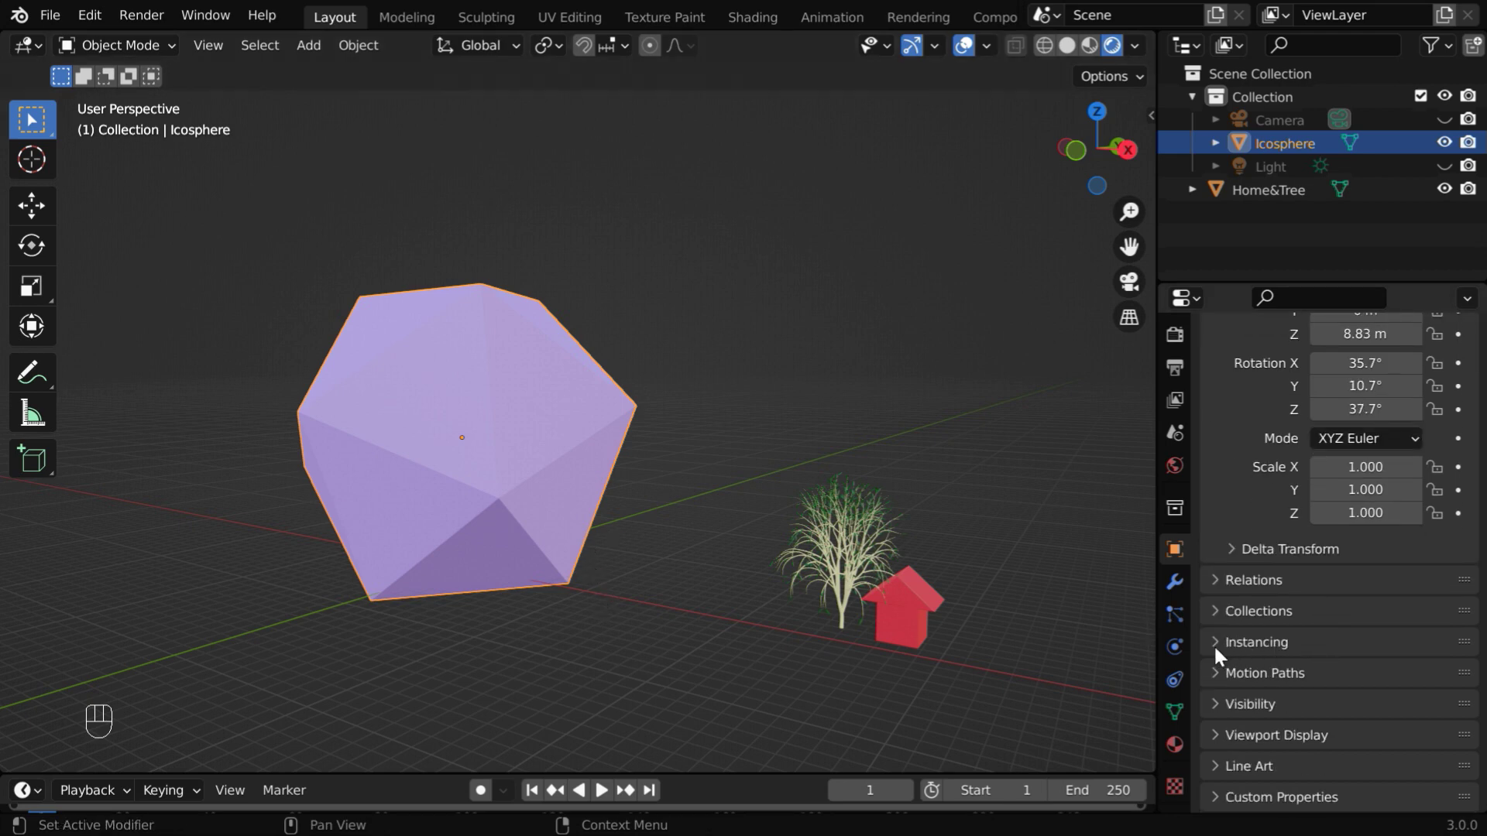
click(1214, 644)
scroll(1346, 742, down, 1)
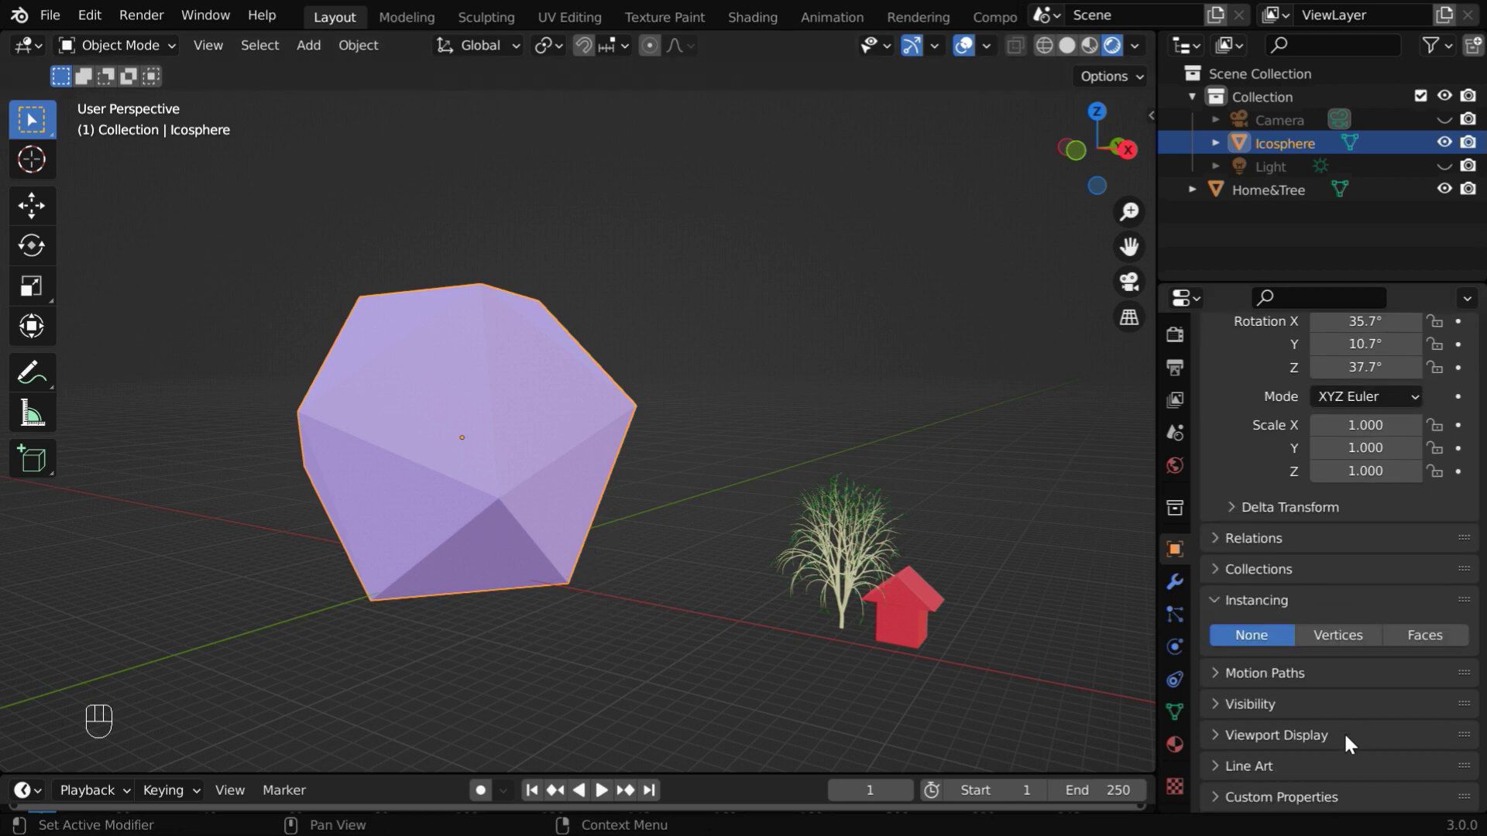
click(1434, 638)
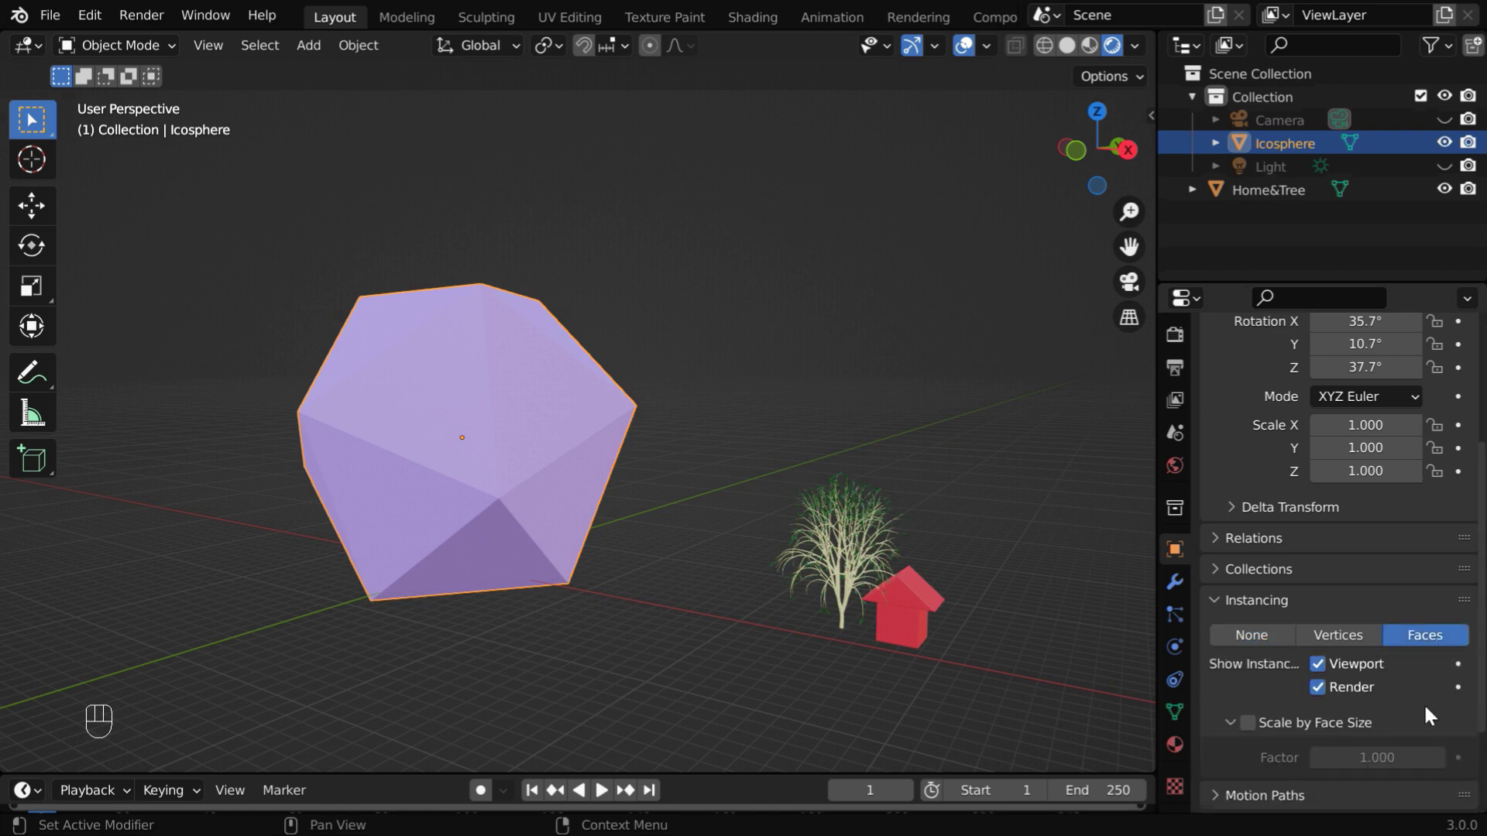
Move Home&Tree to location 0, 0, 0.
click(910, 624)
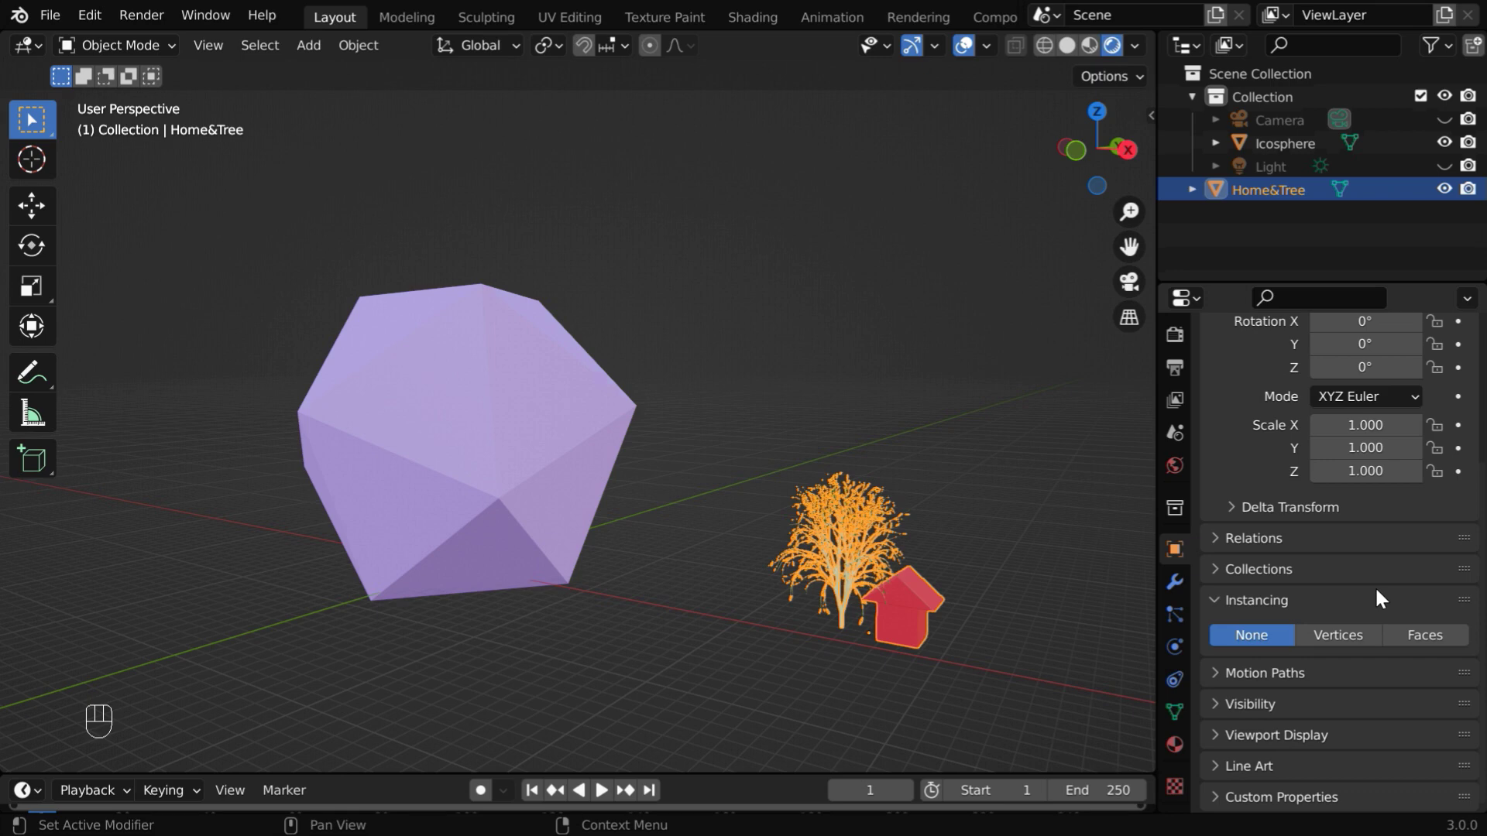
click(1219, 539)
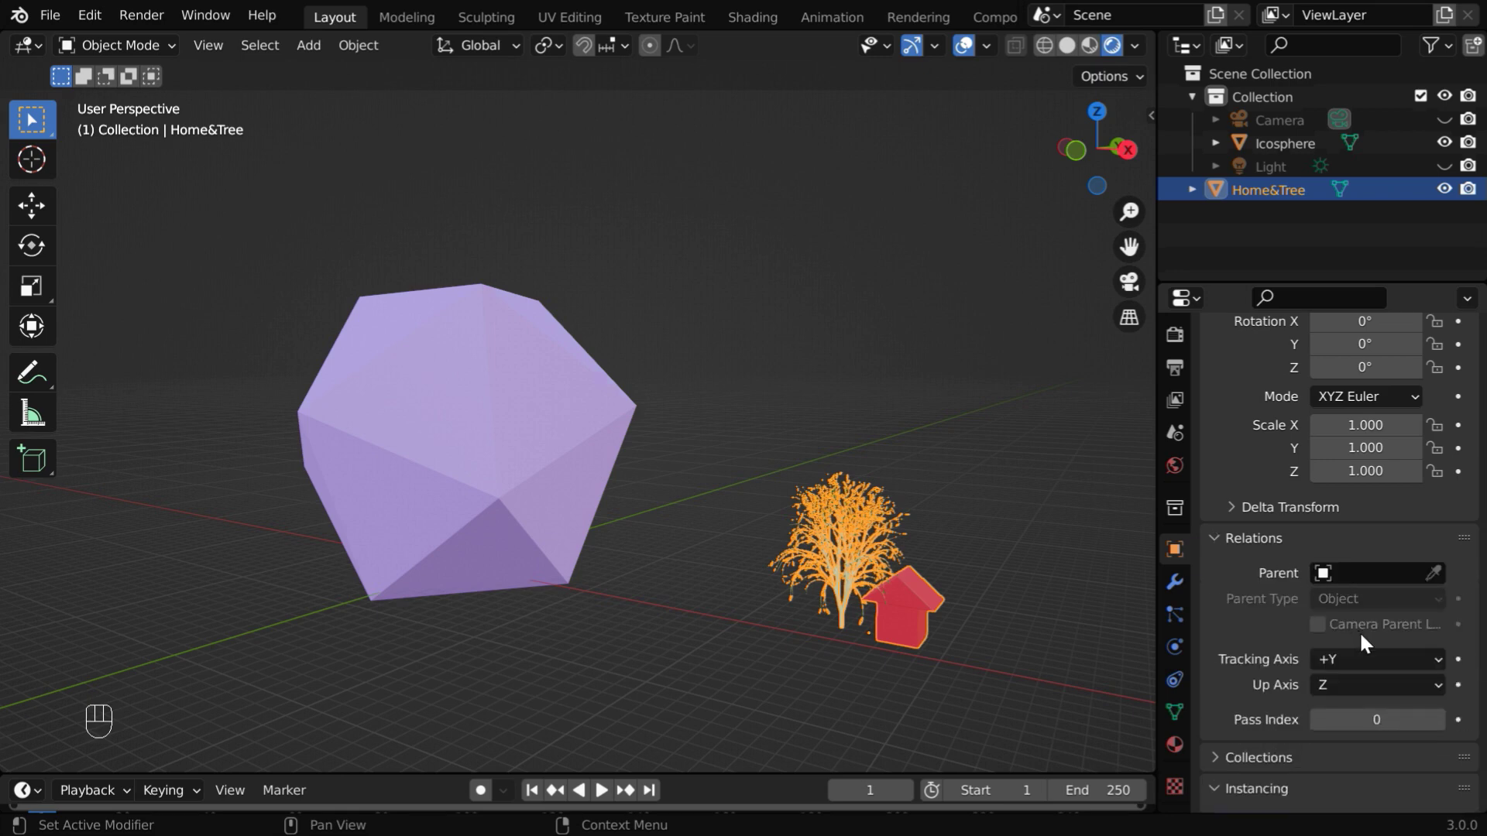
scroll(1359, 630, up, 5)
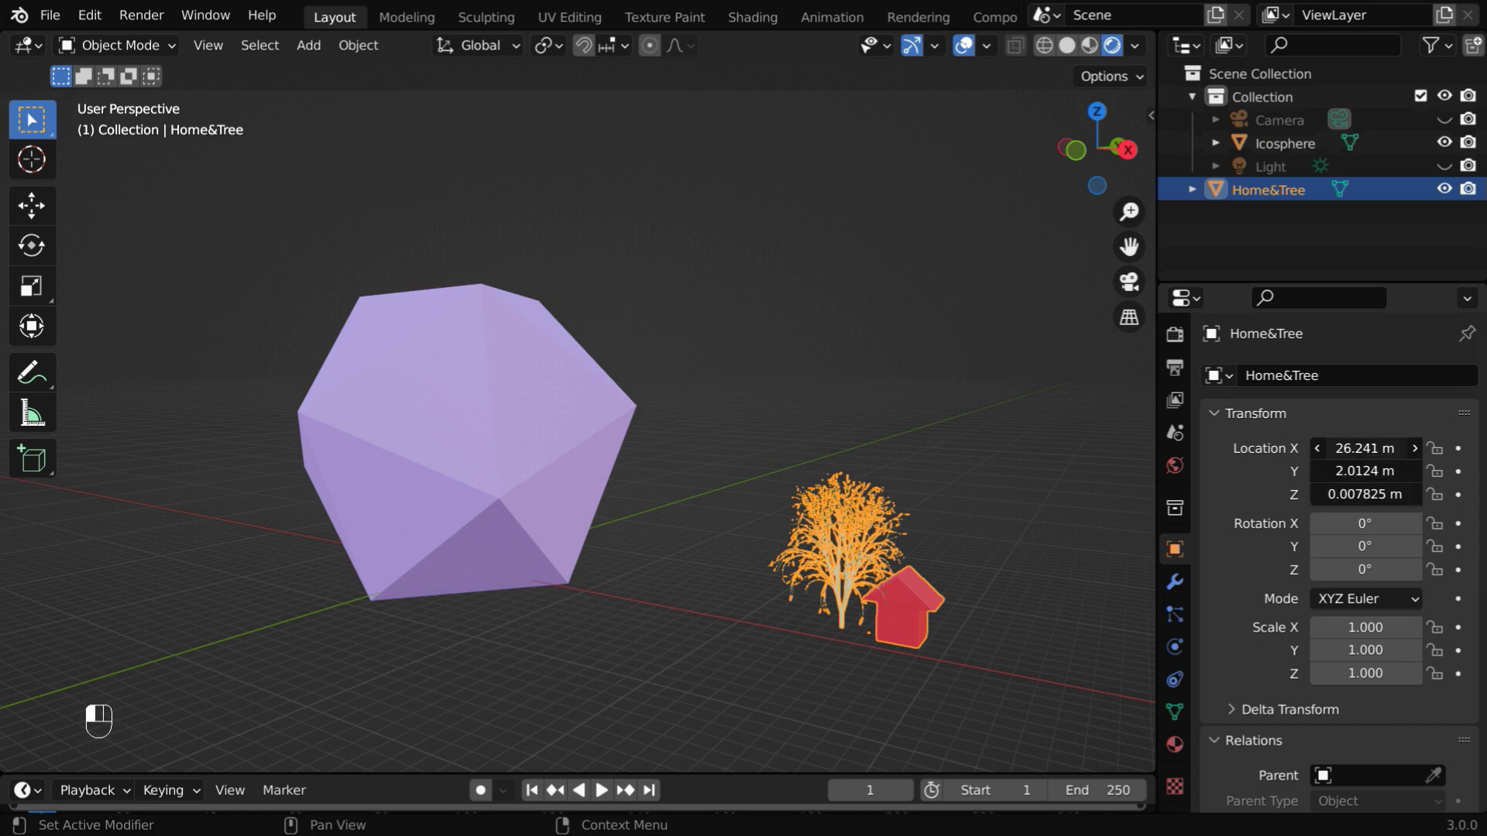
drag(1365, 448, 1364, 494)
text(0)
key(Return)
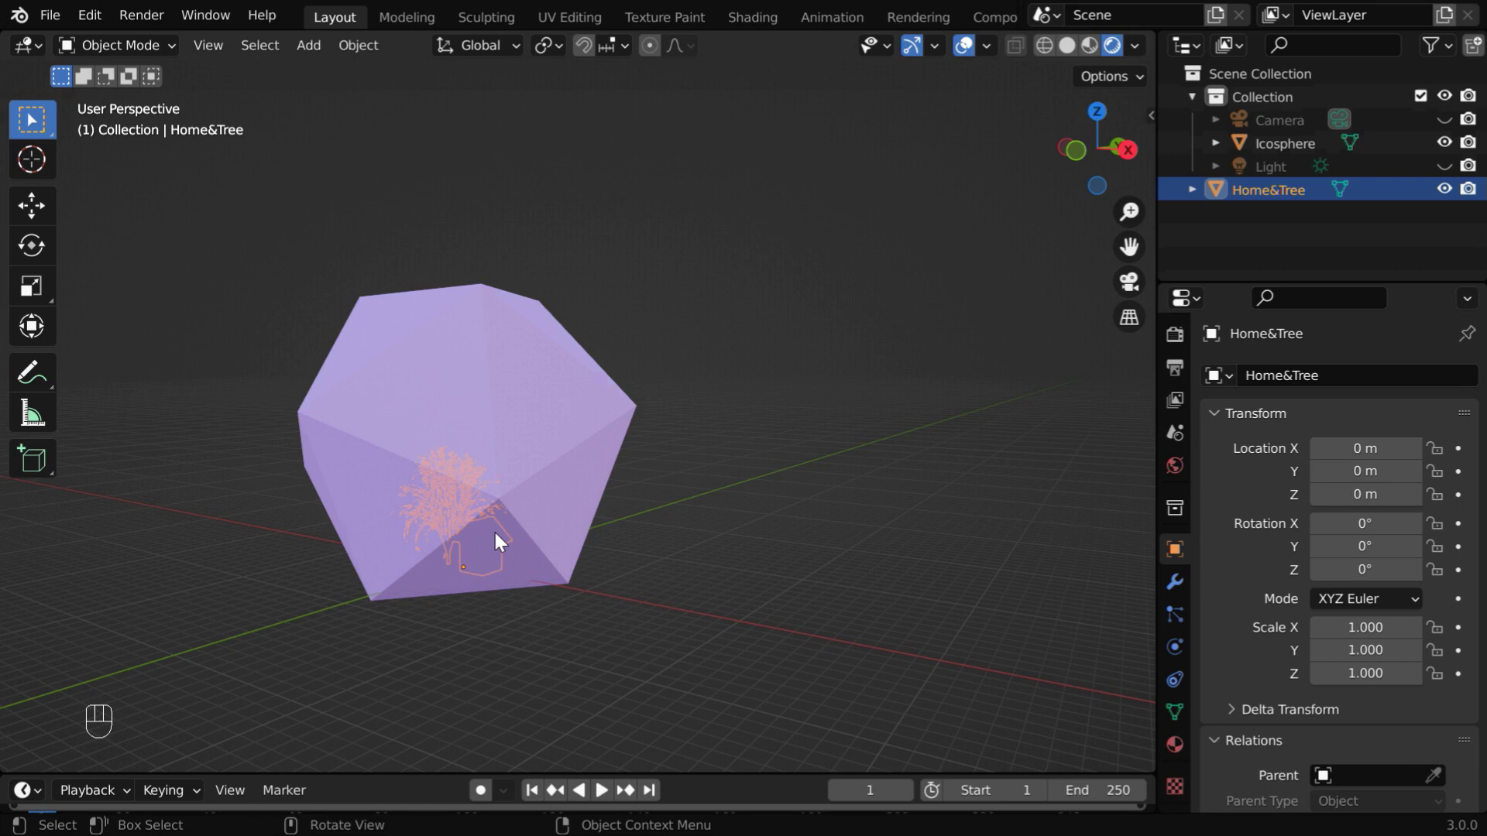
Set Home&Tree's parent to the Icosphere.
scroll(1295, 612, down, 5)
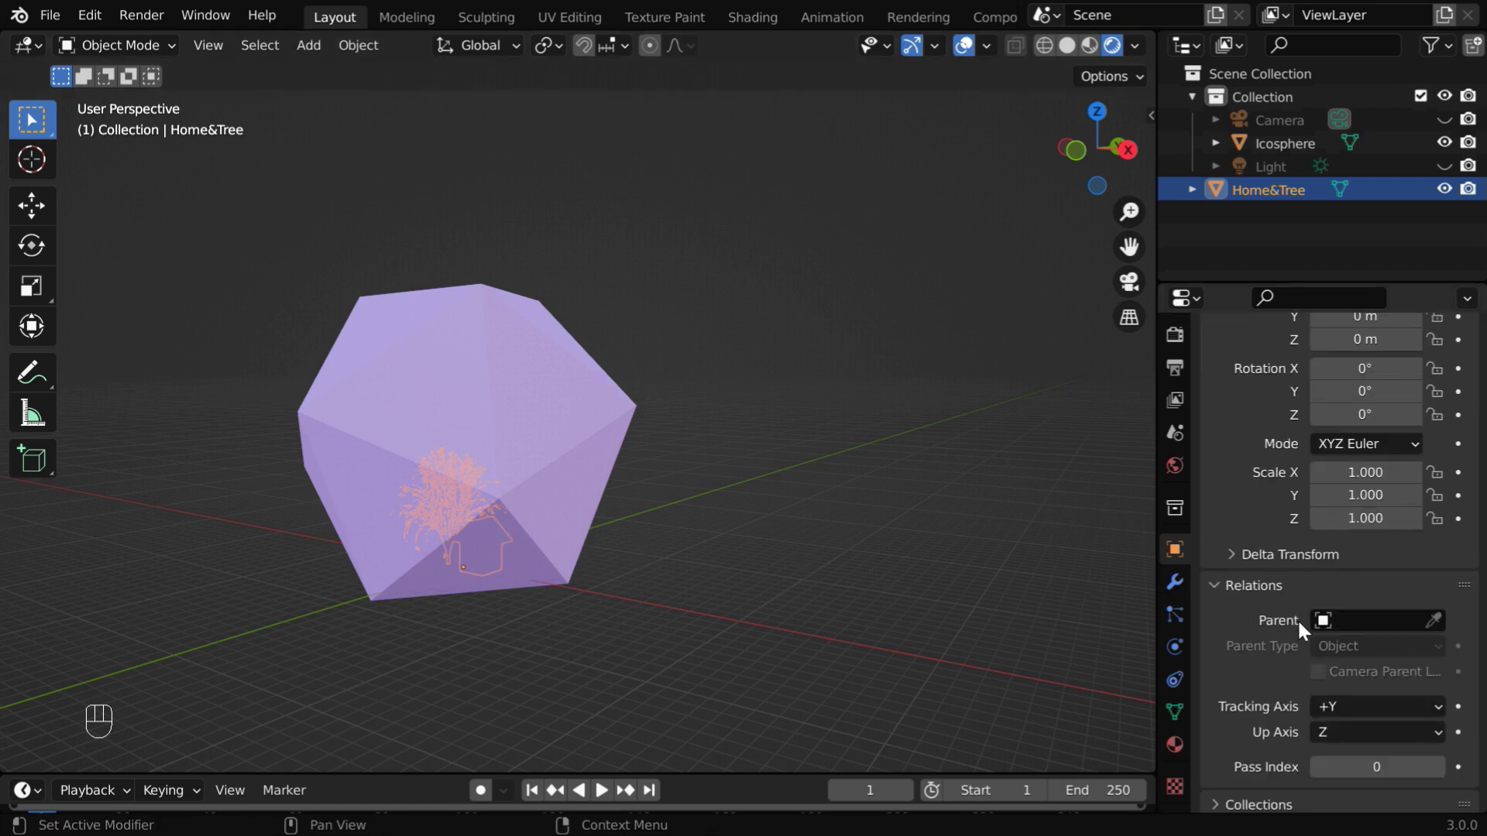
click(1324, 623)
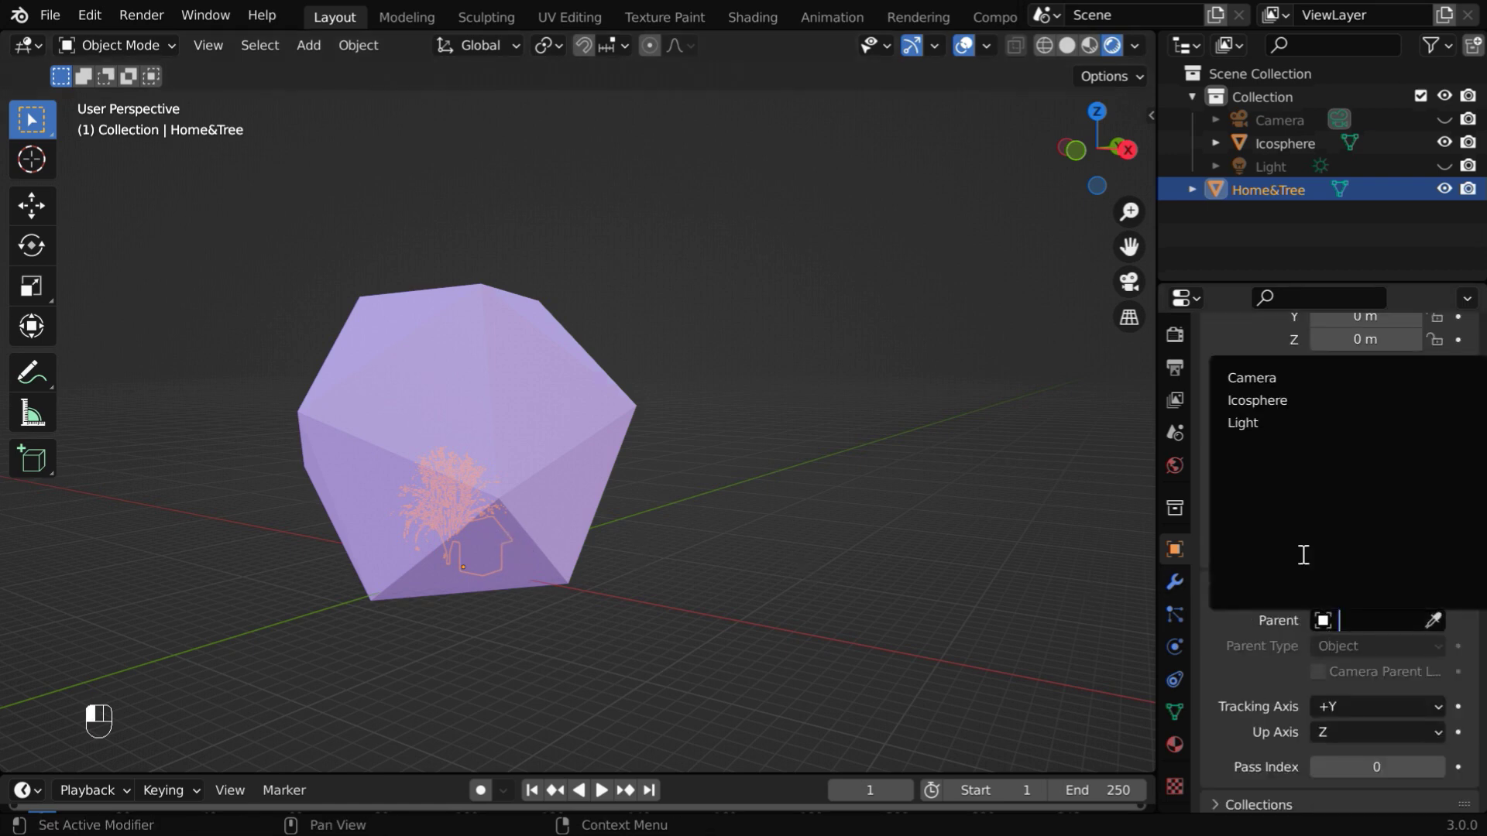
click(1298, 401)
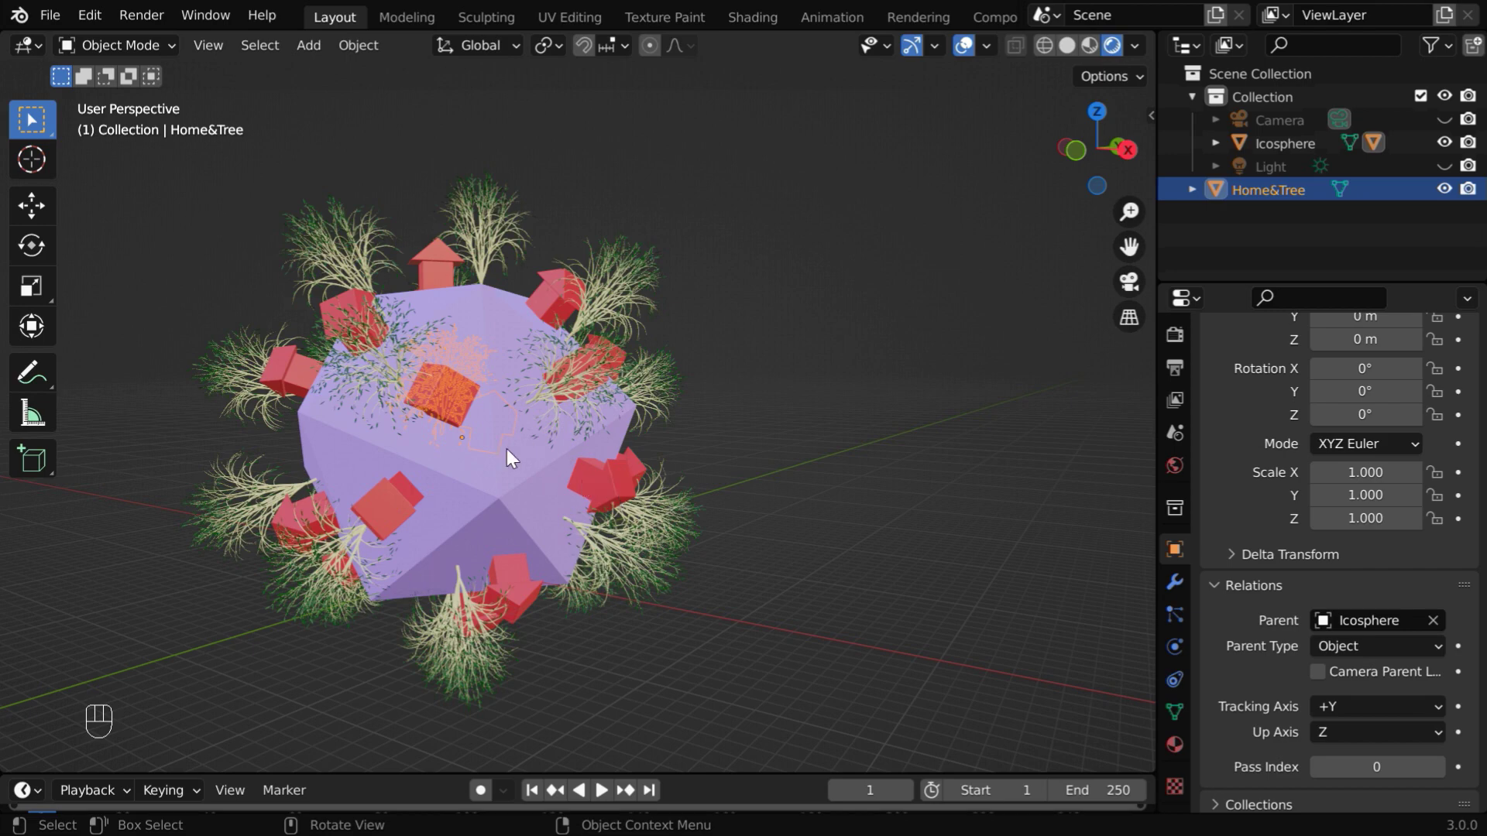
click(619, 523)
key(KP_Decimal)
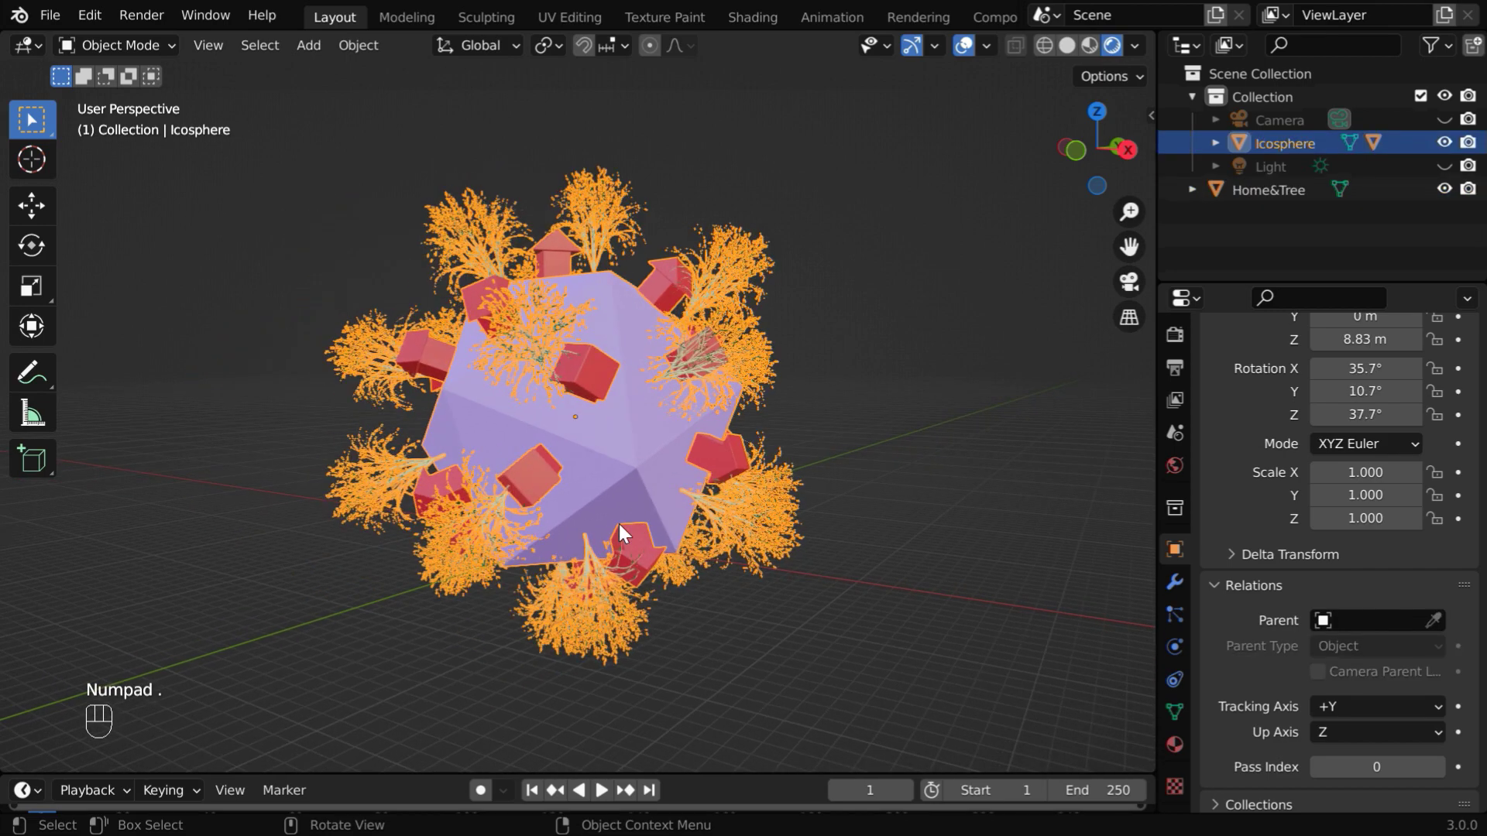
click(861, 488)
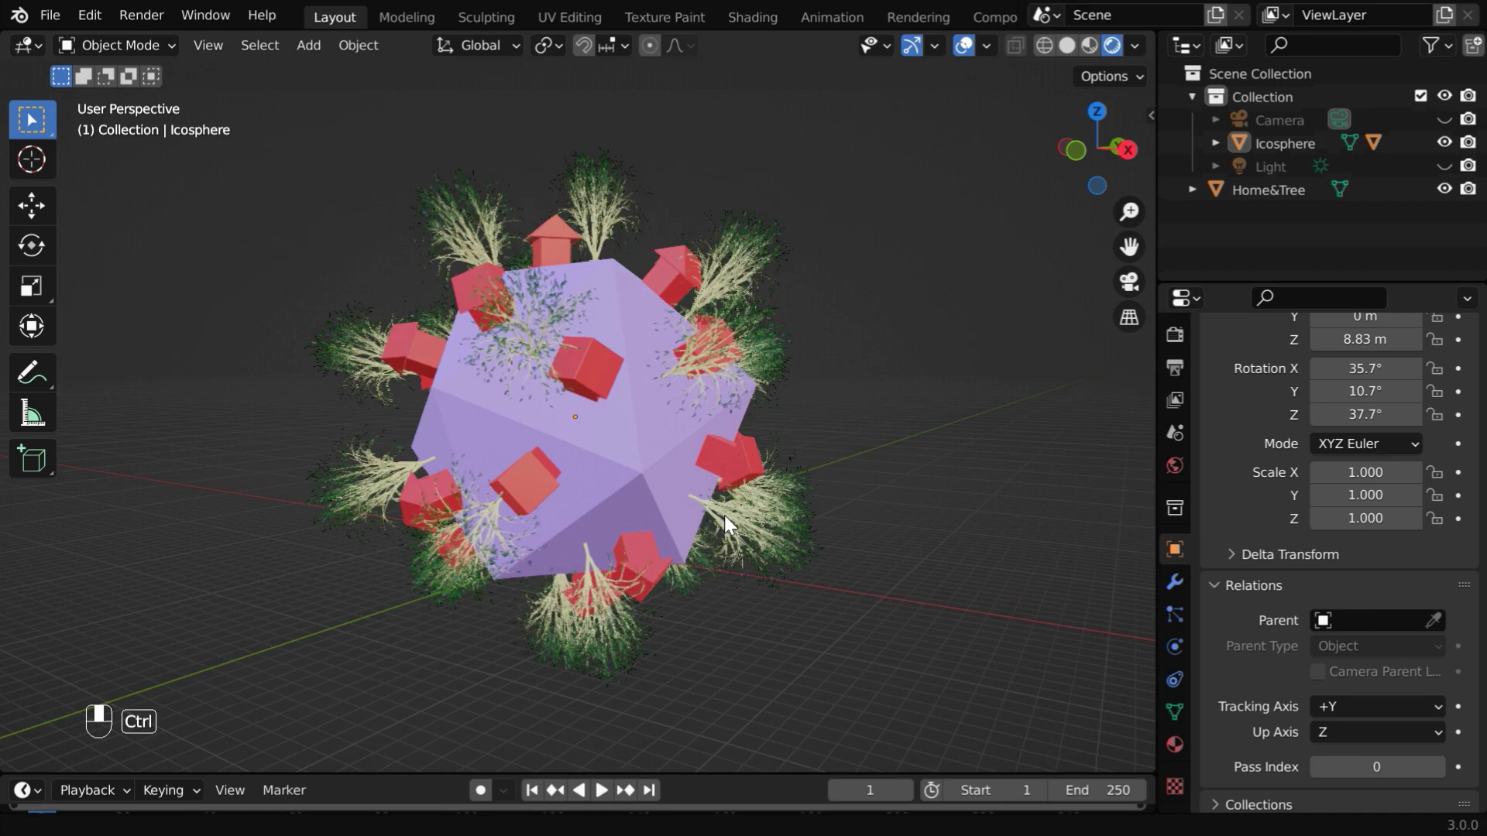
ctrl+middle_drag(723, 514, 682, 540)
scroll(730, 486, up, 3)
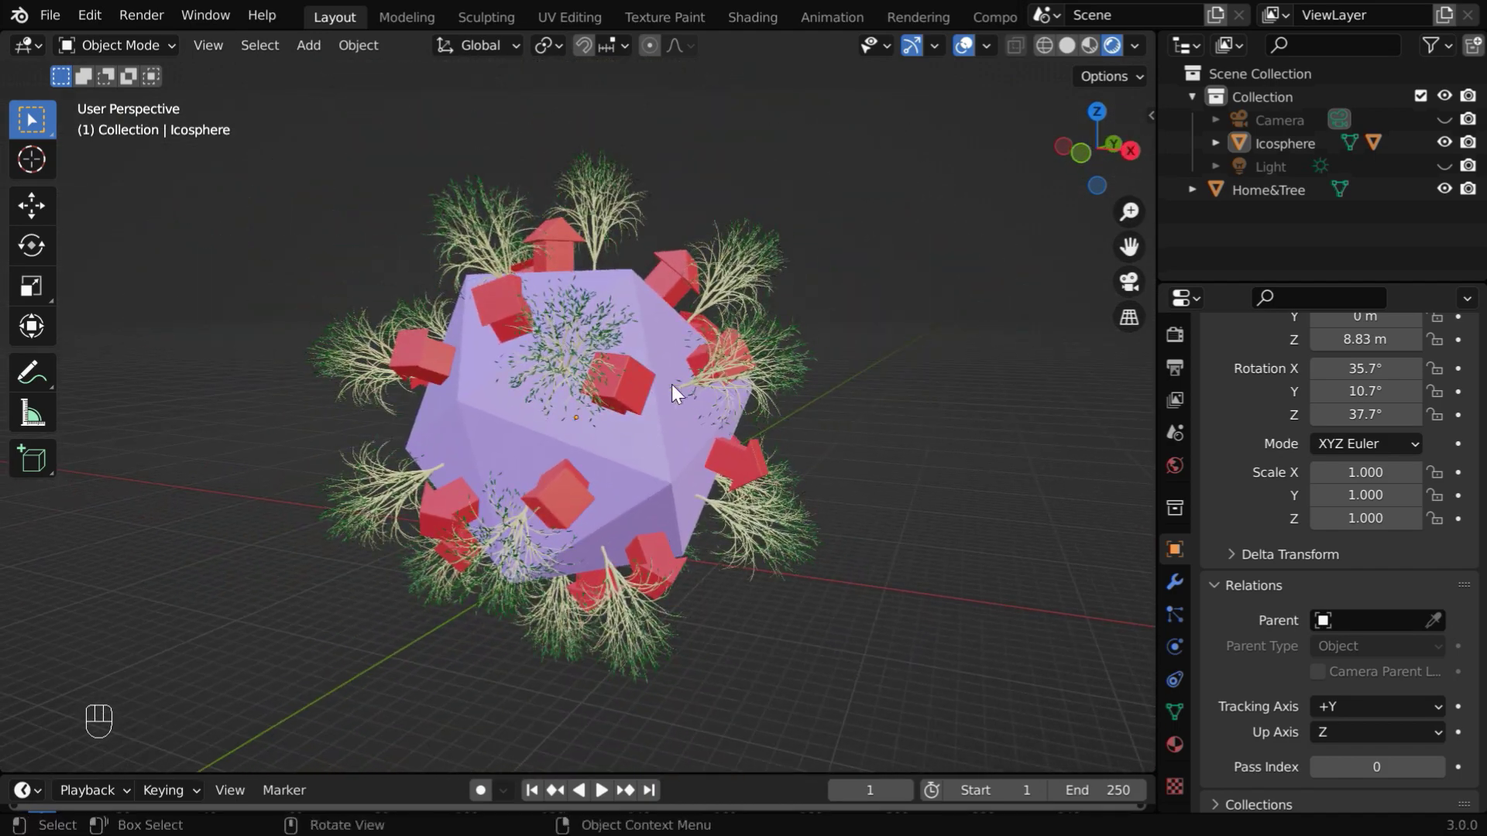
In Edit Mode, randomize the Icosphere's vertices with Uniform set to 0.706.
click(481, 411)
click(163, 48)
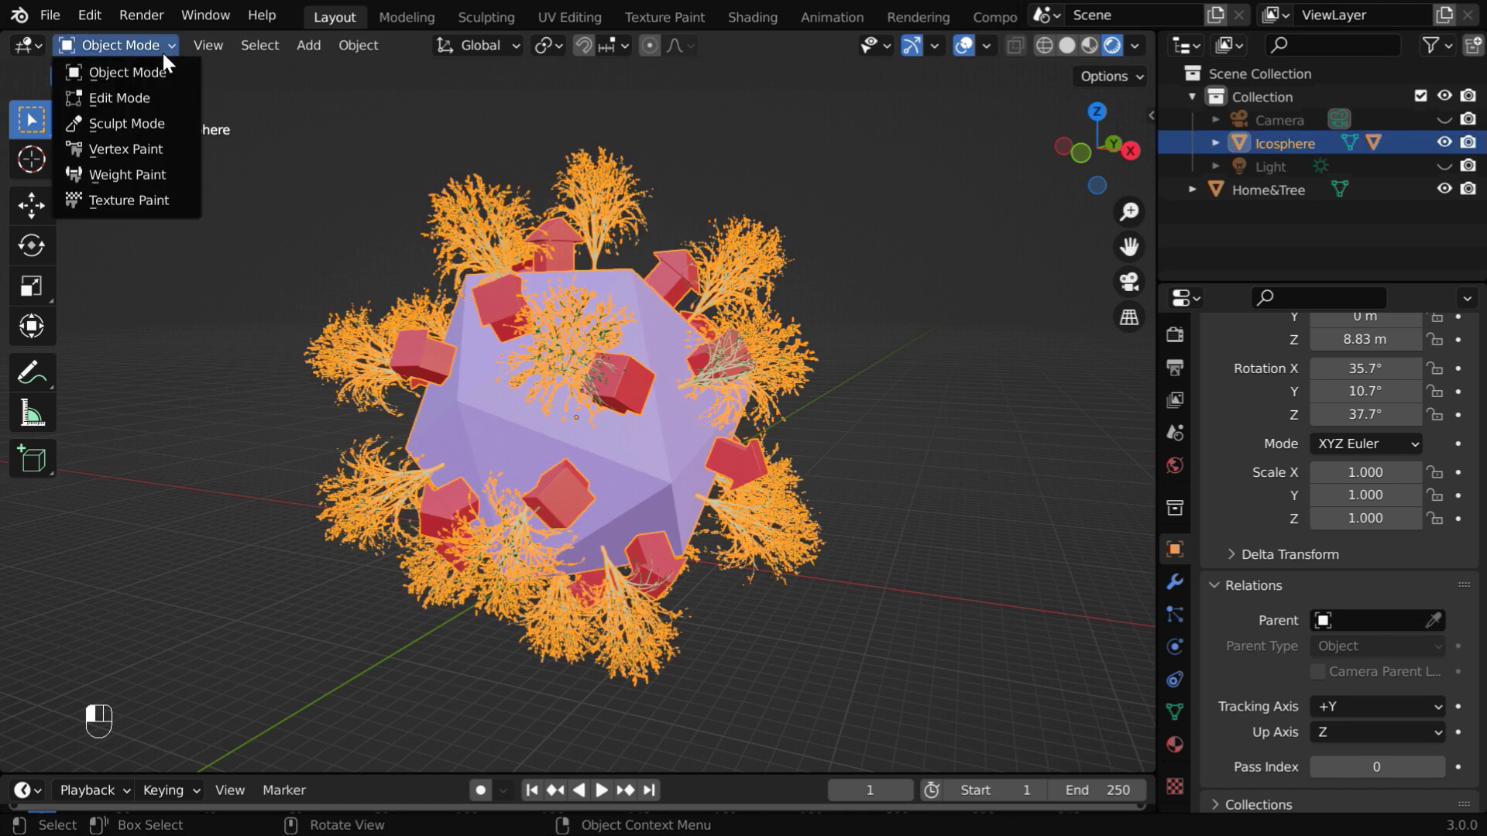
click(158, 93)
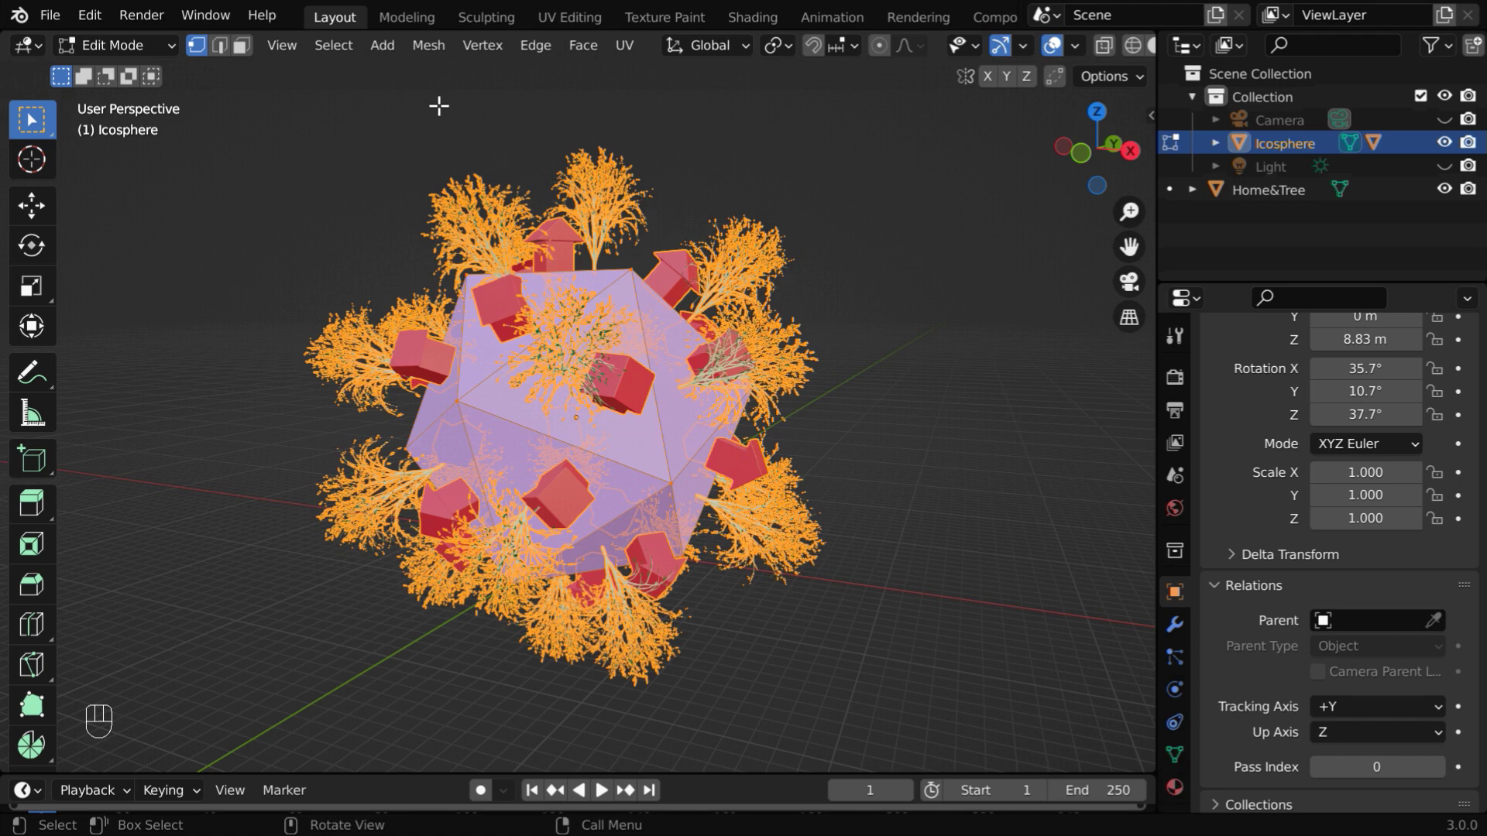
click(434, 48)
mouse_move(449, 73)
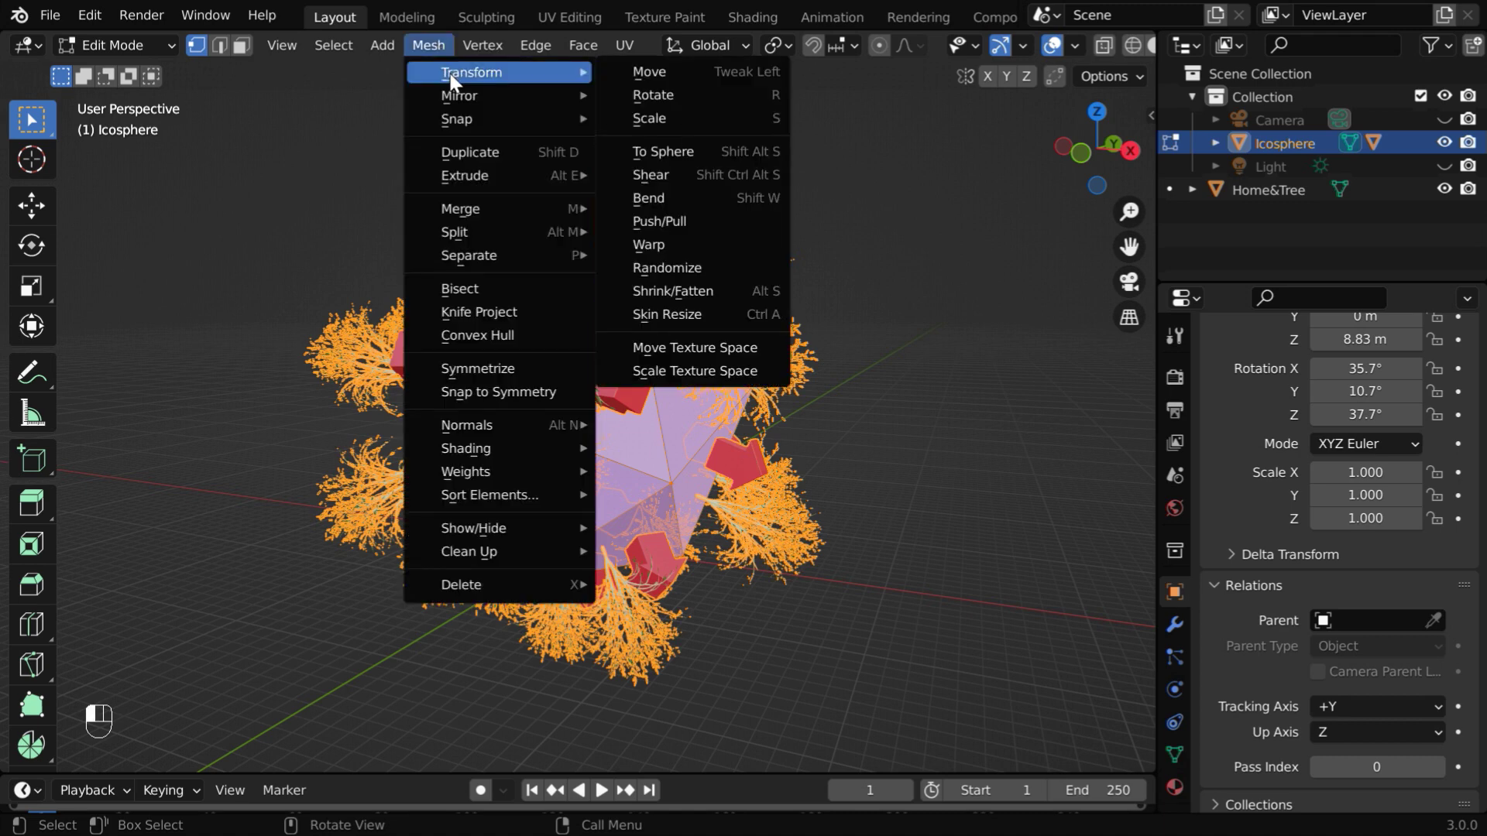
click(702, 267)
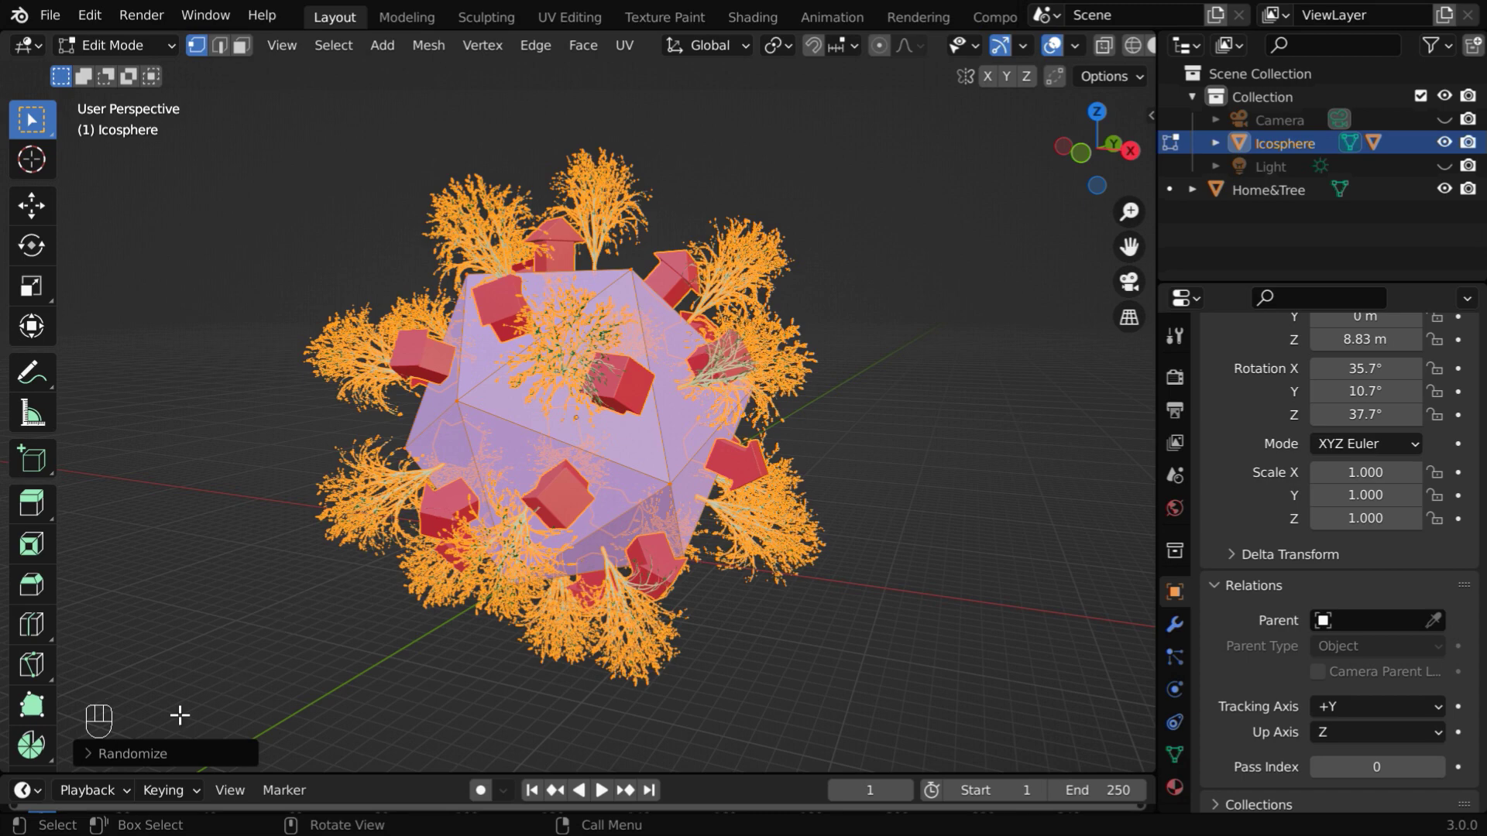
click(91, 755)
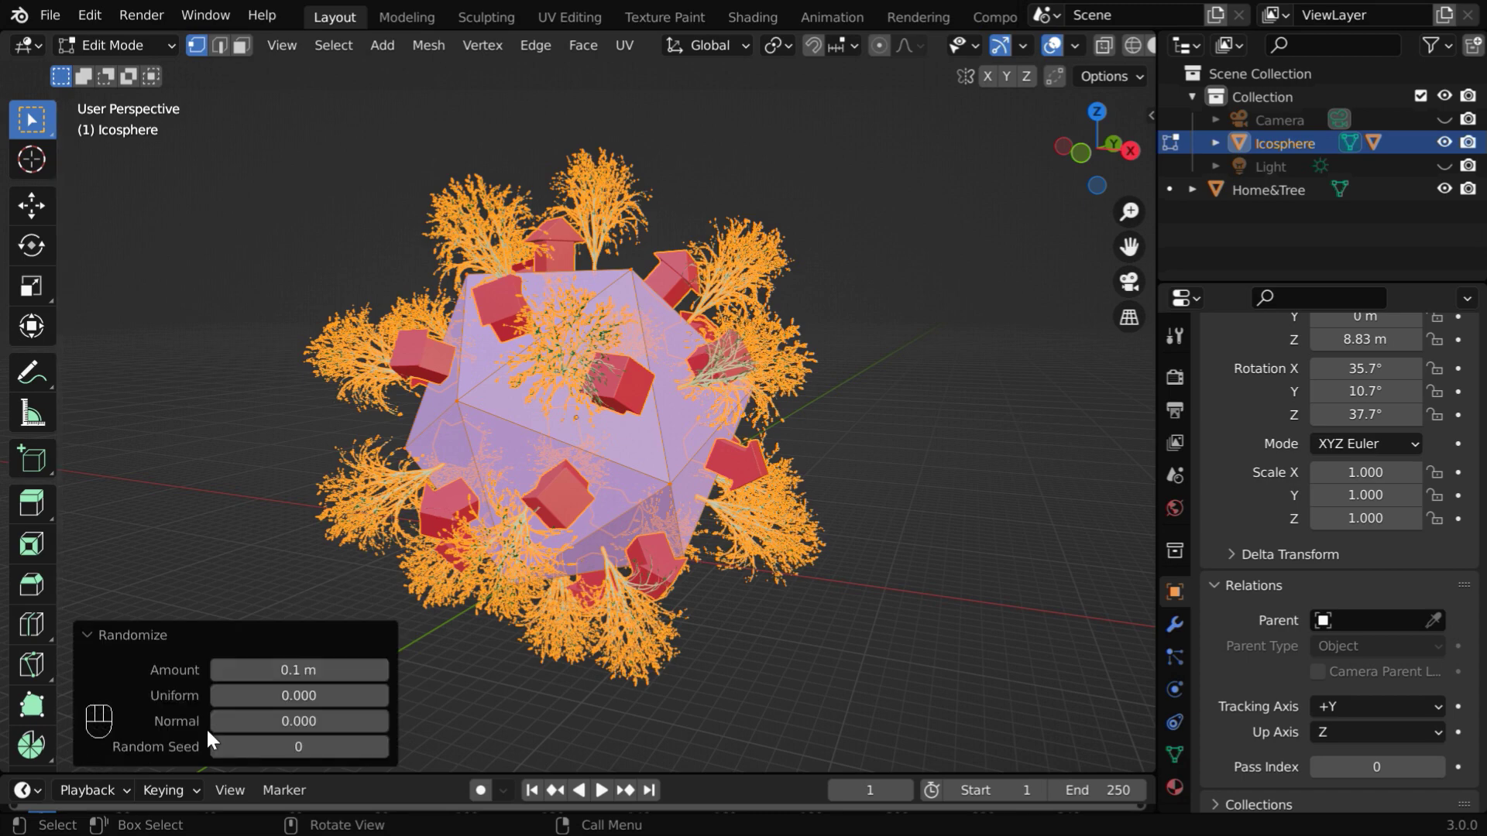
drag(279, 671, 190, 671)
drag(285, 695, 395, 670)
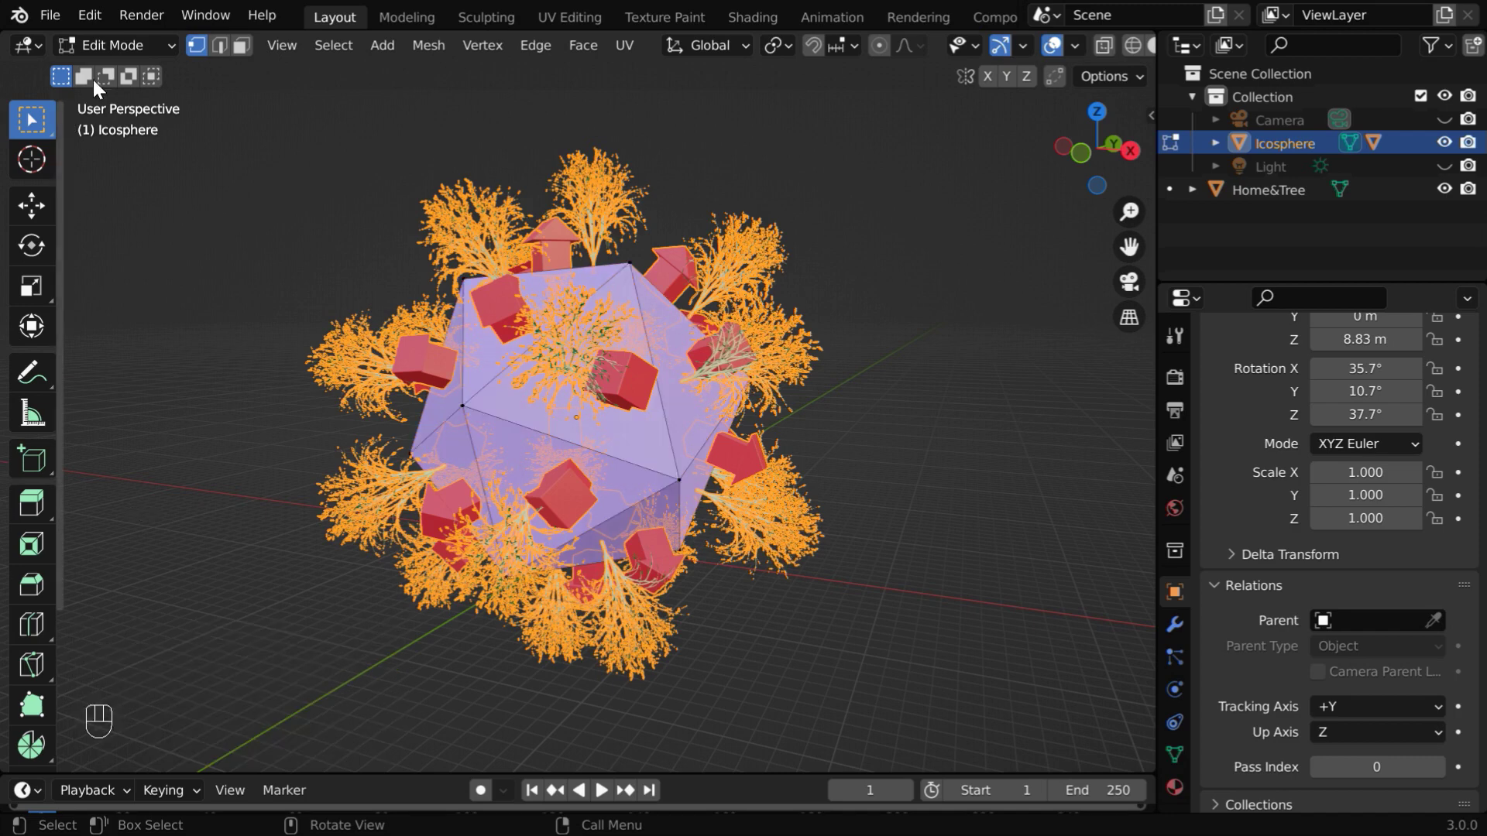
Return to Object Mode and zoom in on the jittered icosphere.
click(108, 47)
click(113, 65)
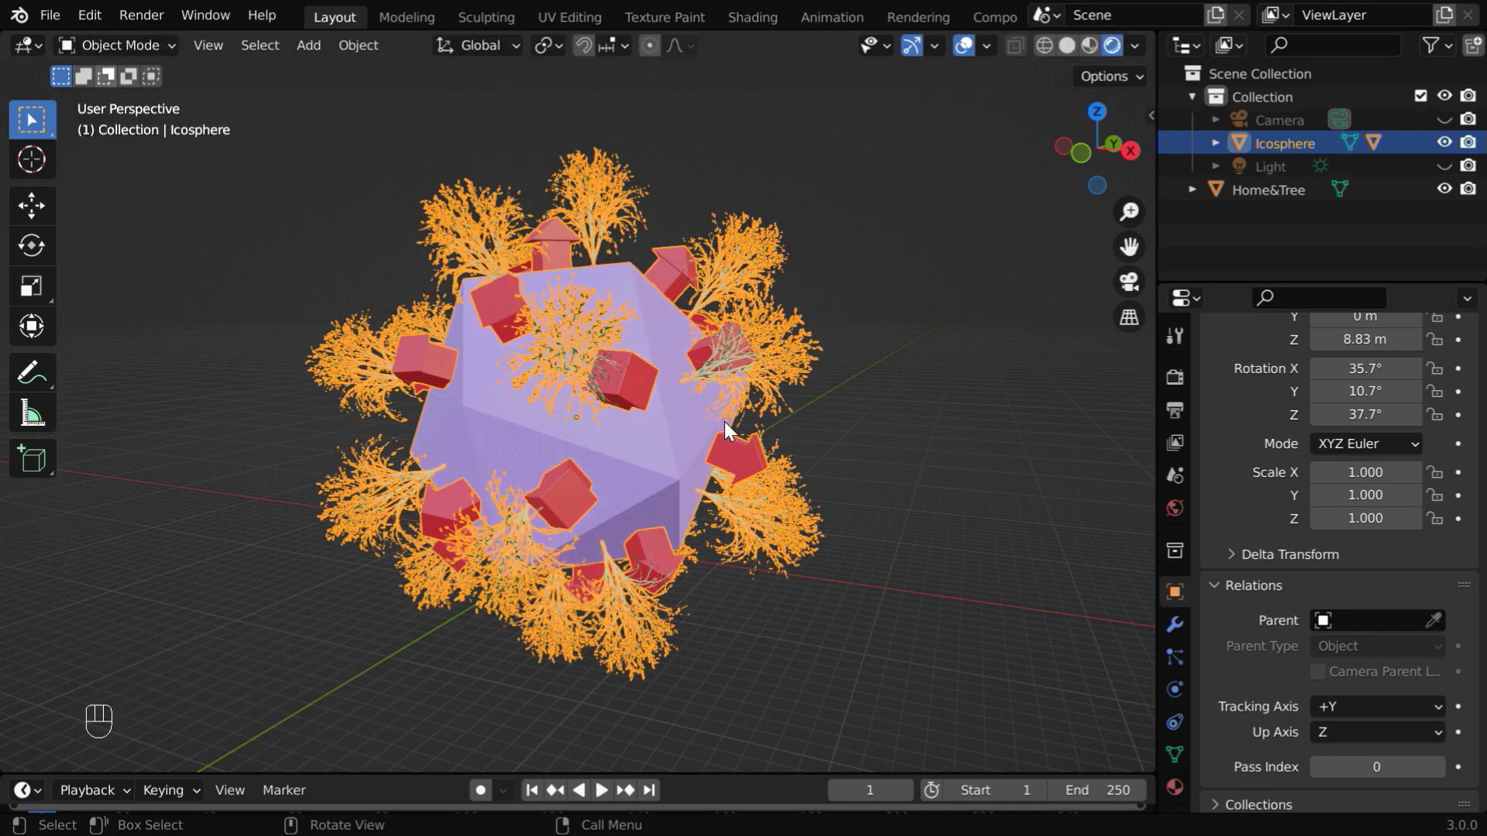
click(843, 653)
ctrl+middle_drag(630, 546, 611, 462)
middle_drag(689, 535, 933, 593)
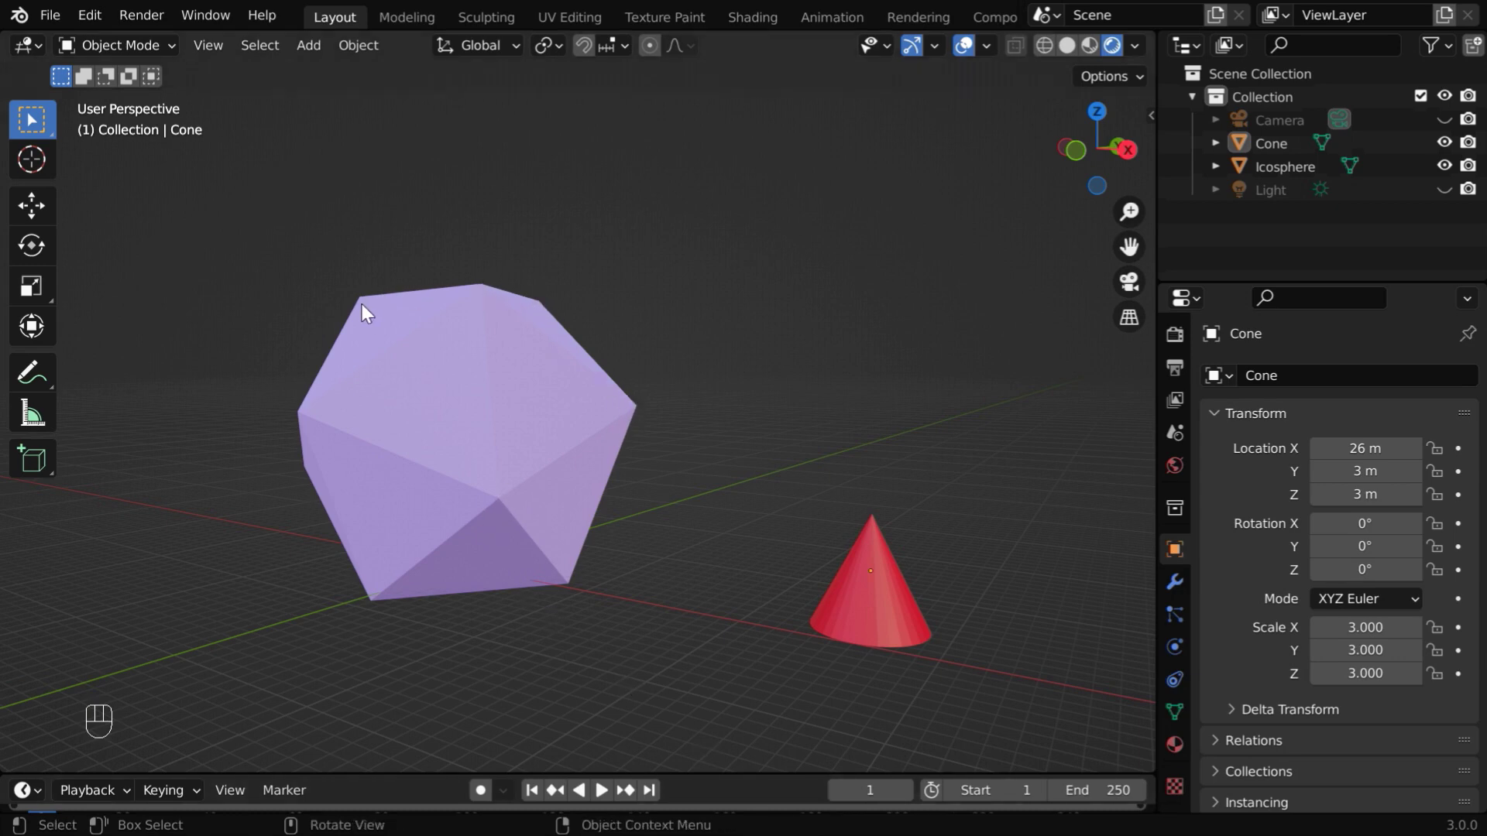
Set the Icosphere's instancing mode to Vertices.
click(507, 416)
scroll(1367, 616, down, 5)
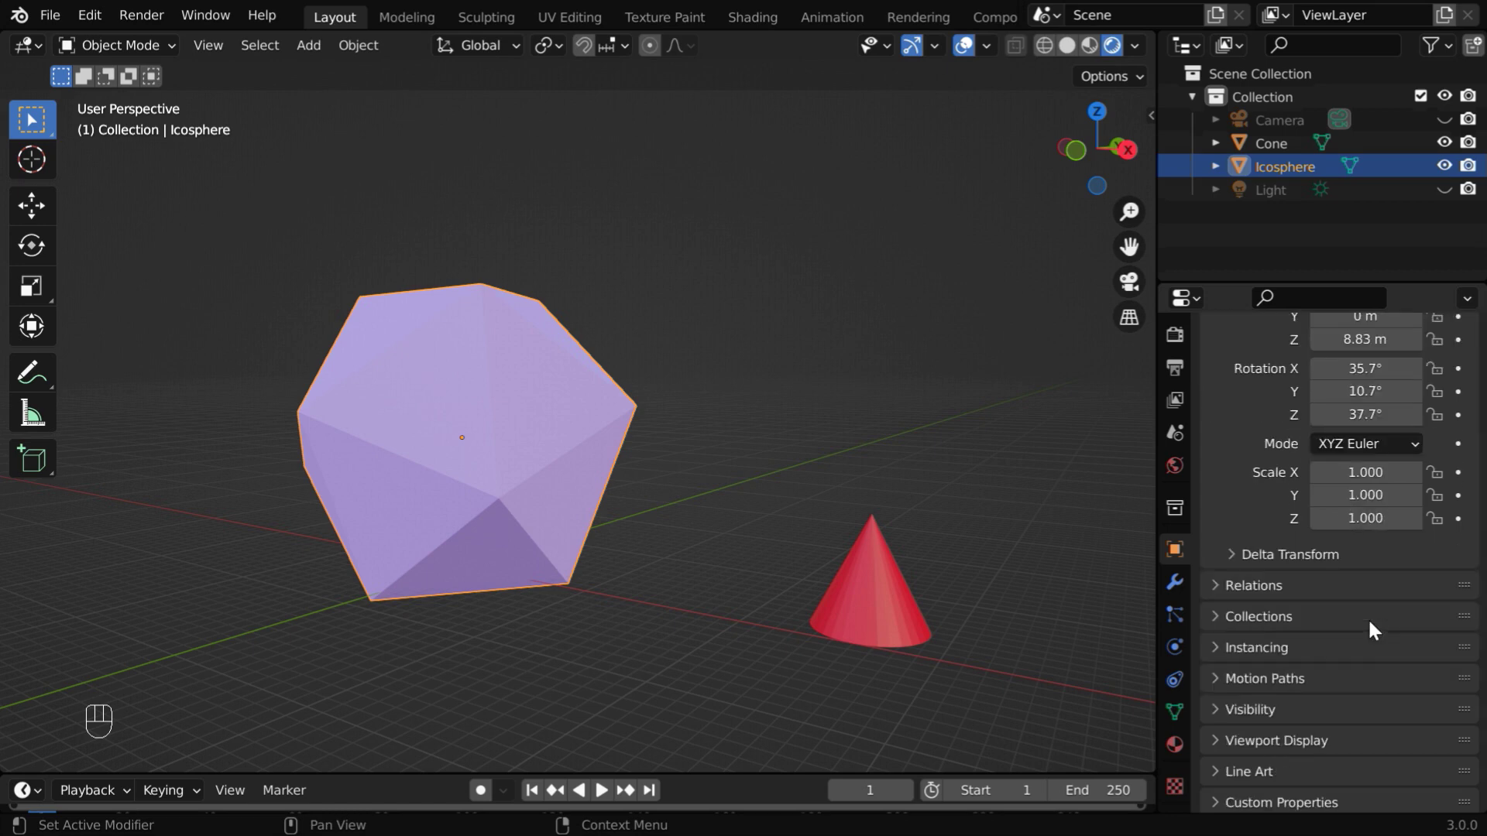
click(1221, 648)
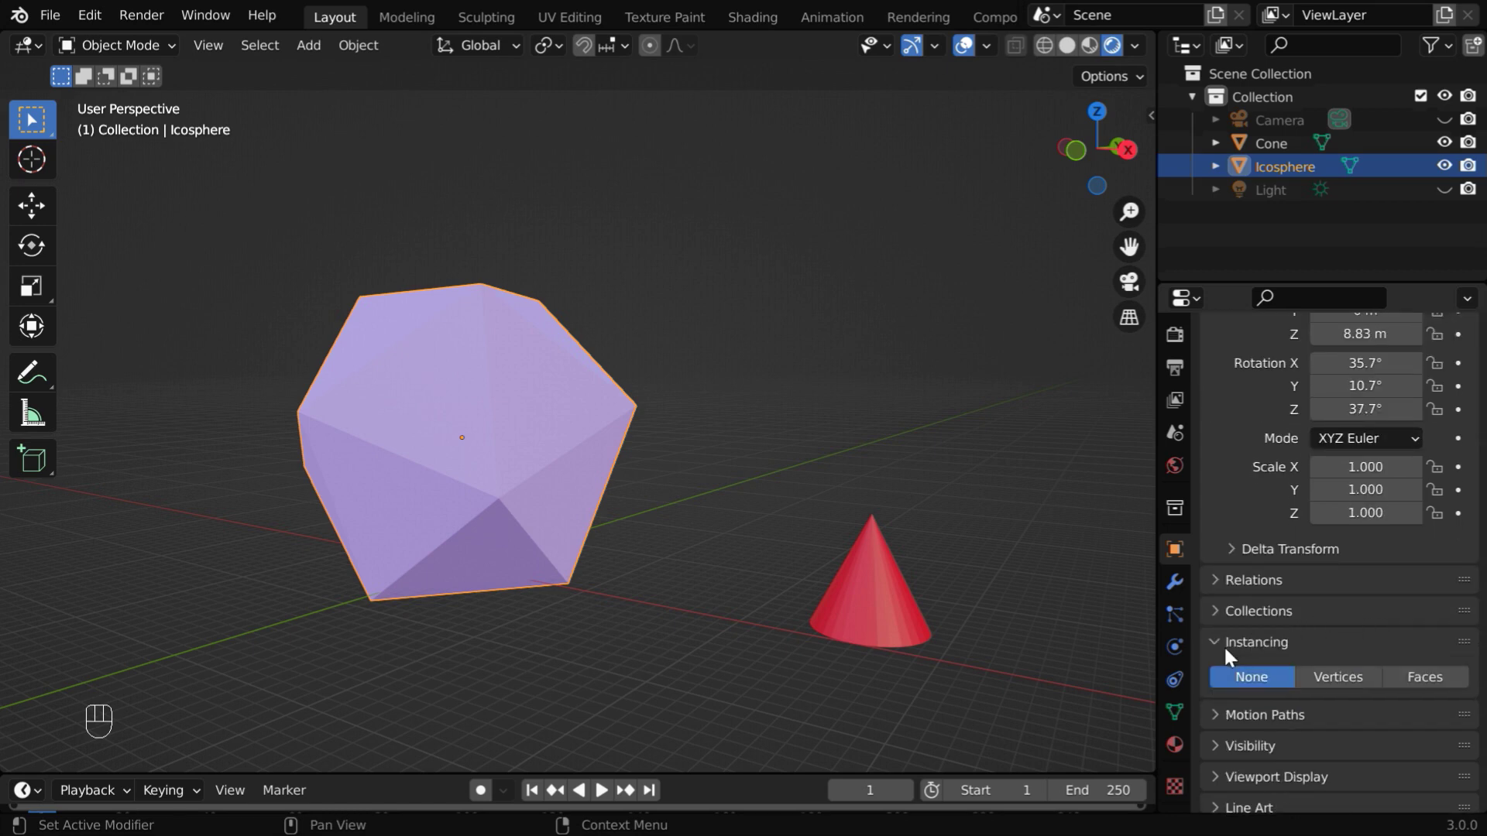
click(1352, 679)
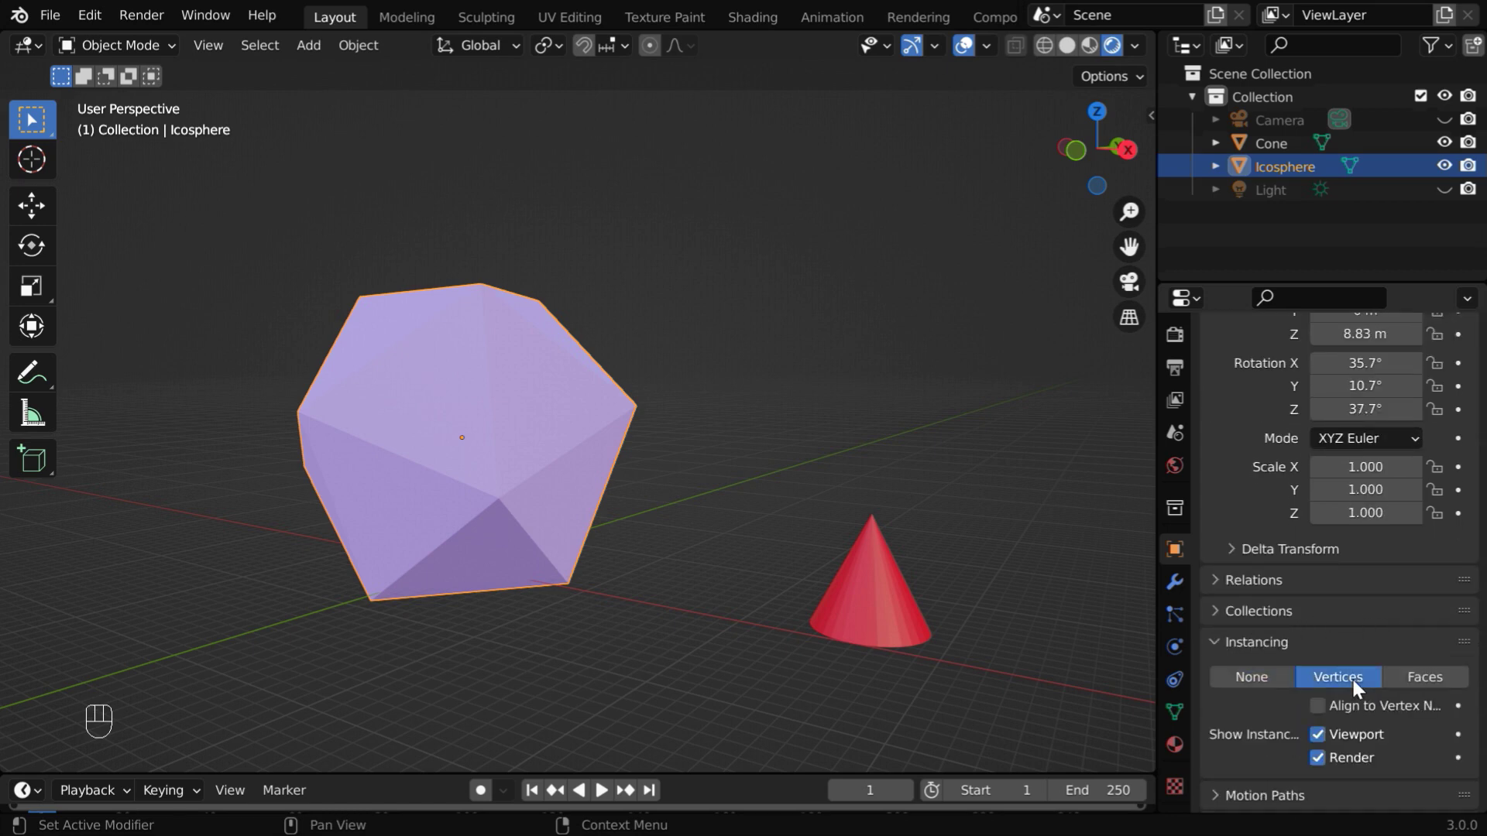
Move the red cone to location 0, 0, 0.
click(876, 606)
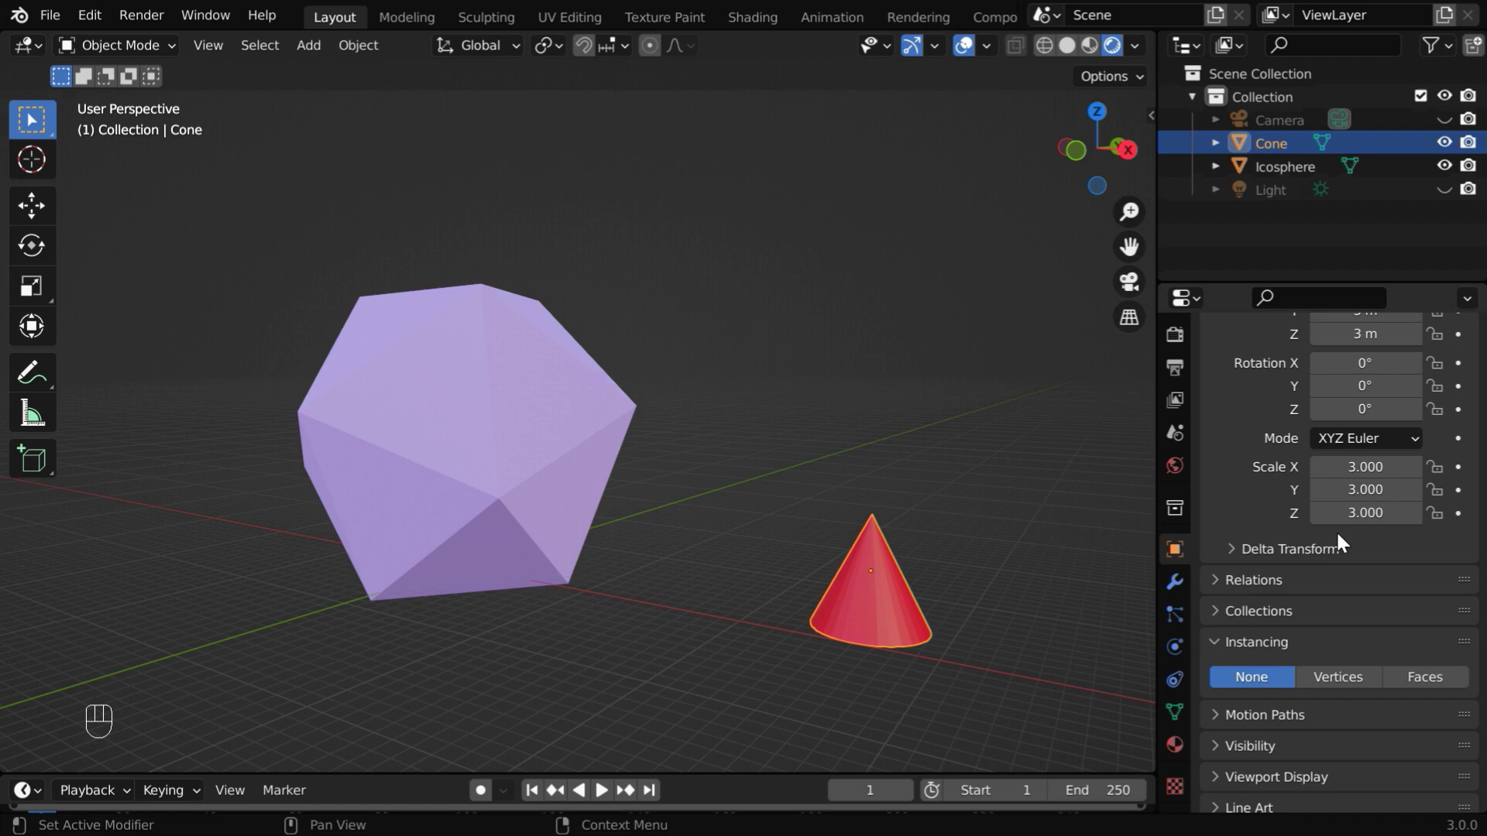
scroll(1337, 534, up, 5)
drag(1364, 494, 1370, 453)
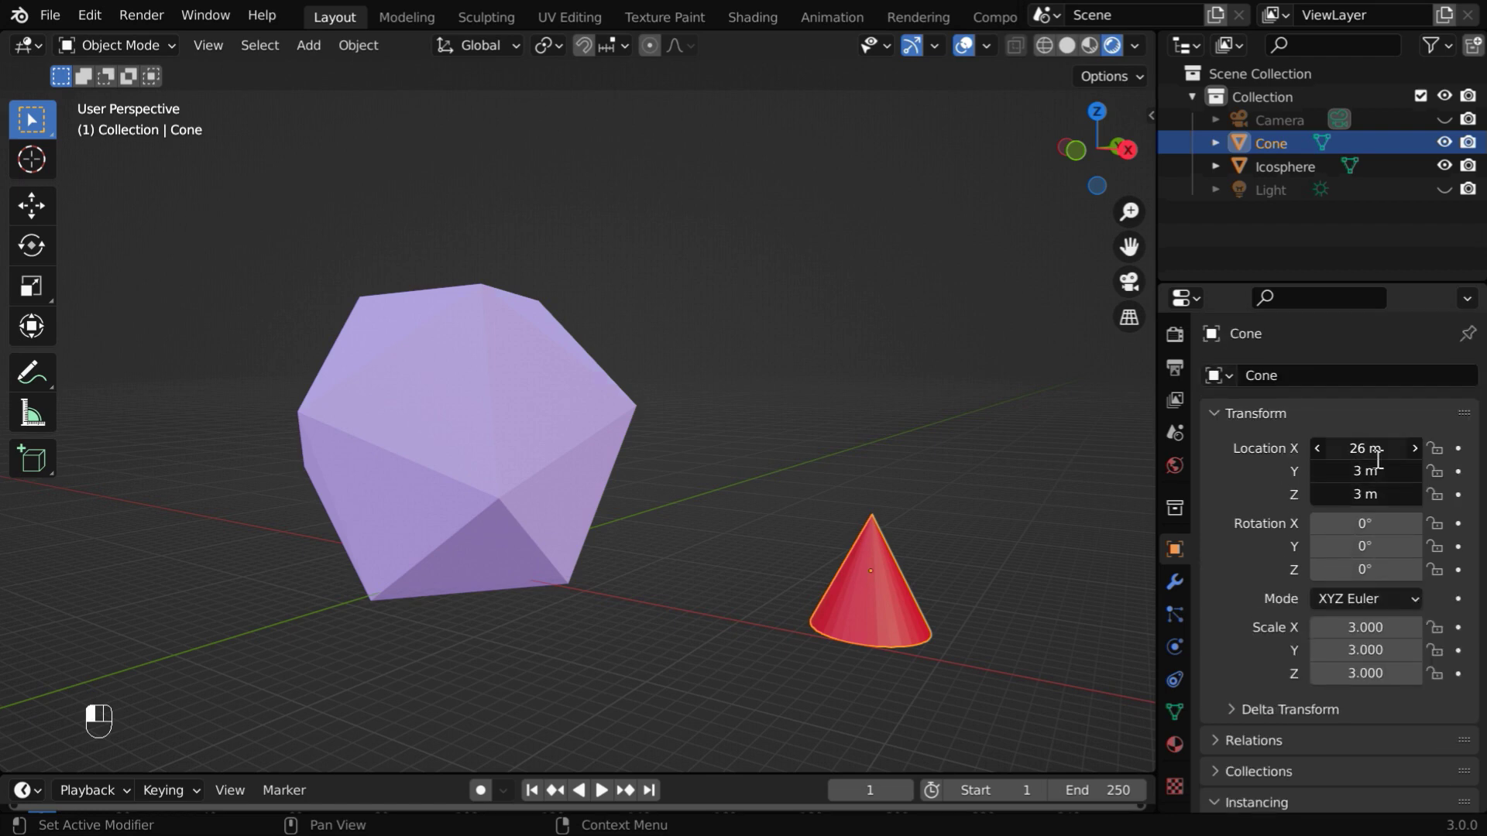
text(0)
key(Return)
Set the cone's parent to the Icosphere.
scroll(1370, 464, down, 6)
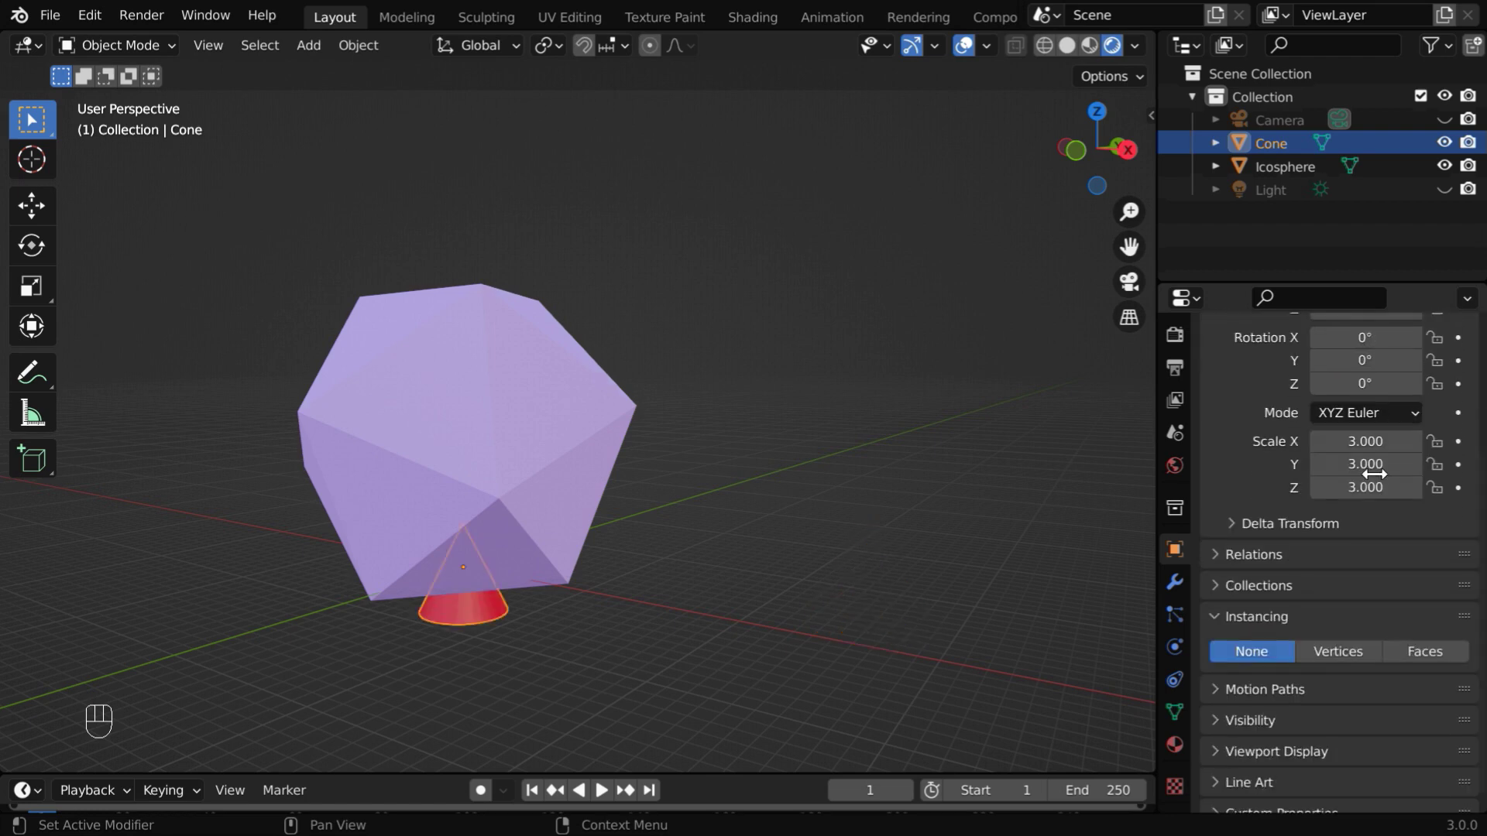
click(1219, 540)
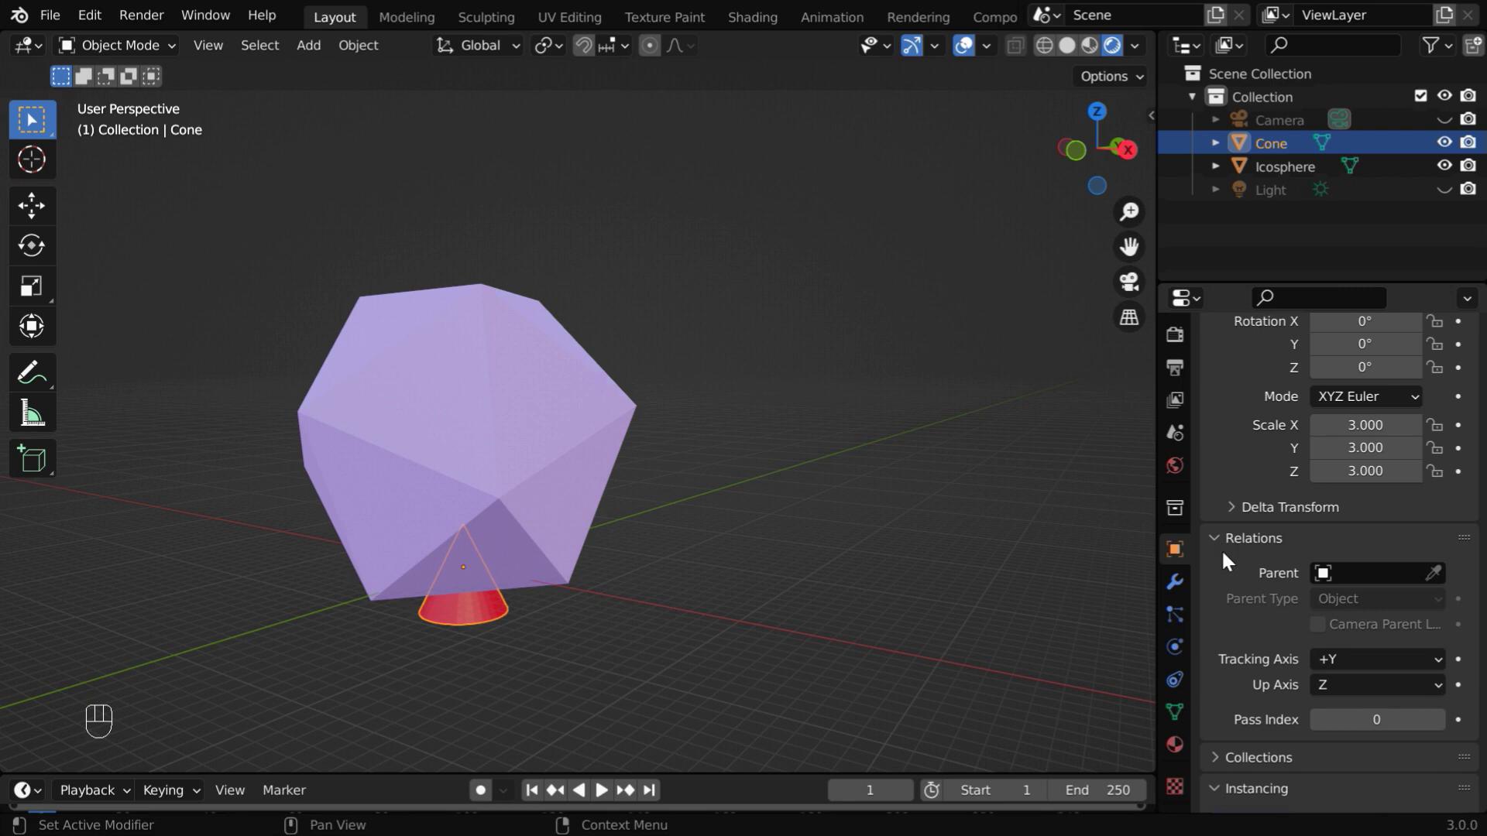
click(1318, 571)
click(1284, 354)
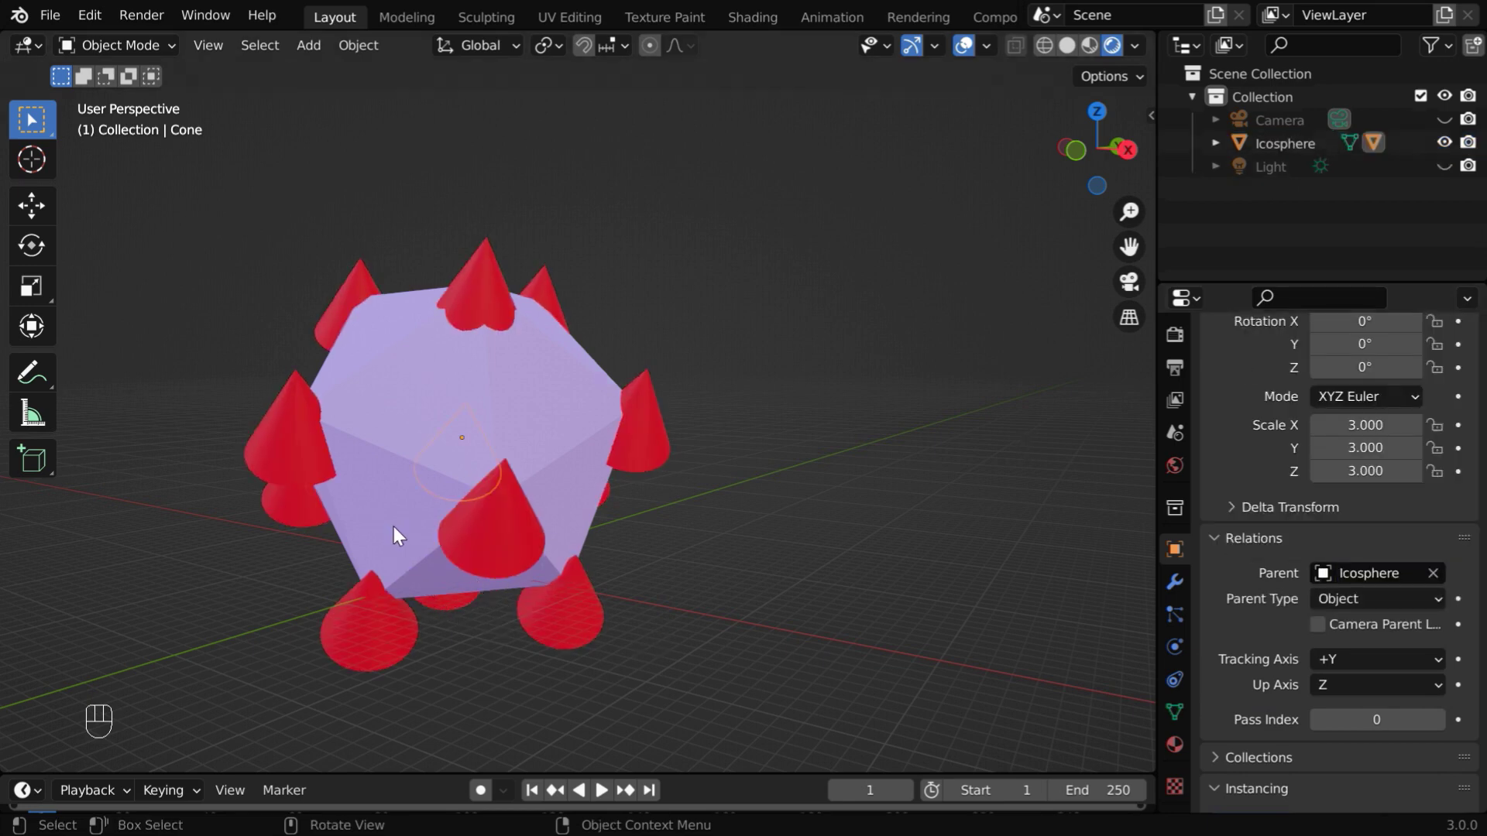
middle_drag(443, 562, 583, 575)
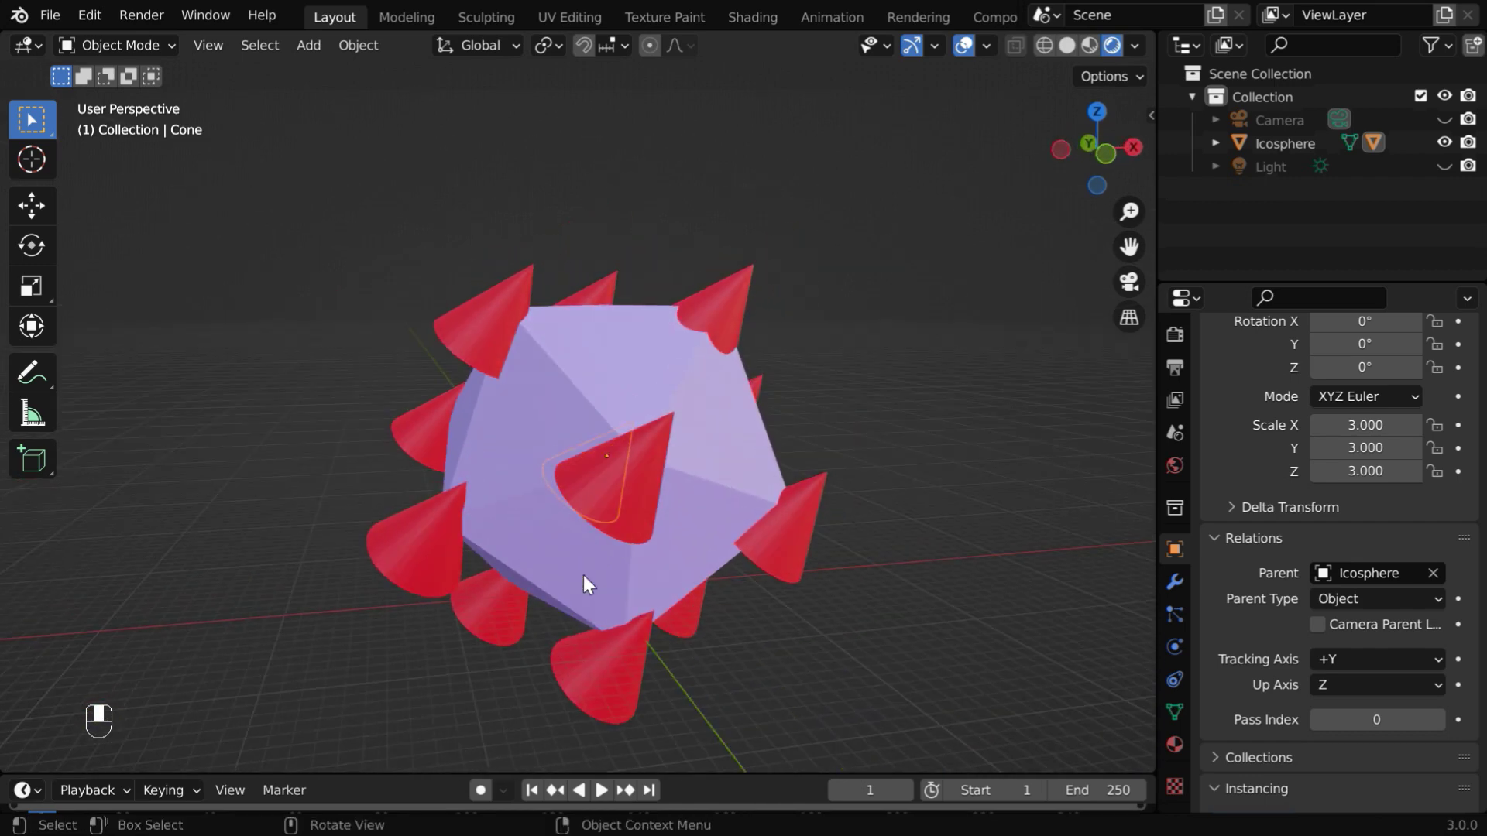
Set the cone's tracking axis to +Z and enable Align to Vertex Normal on the Icosphere.
click(1341, 658)
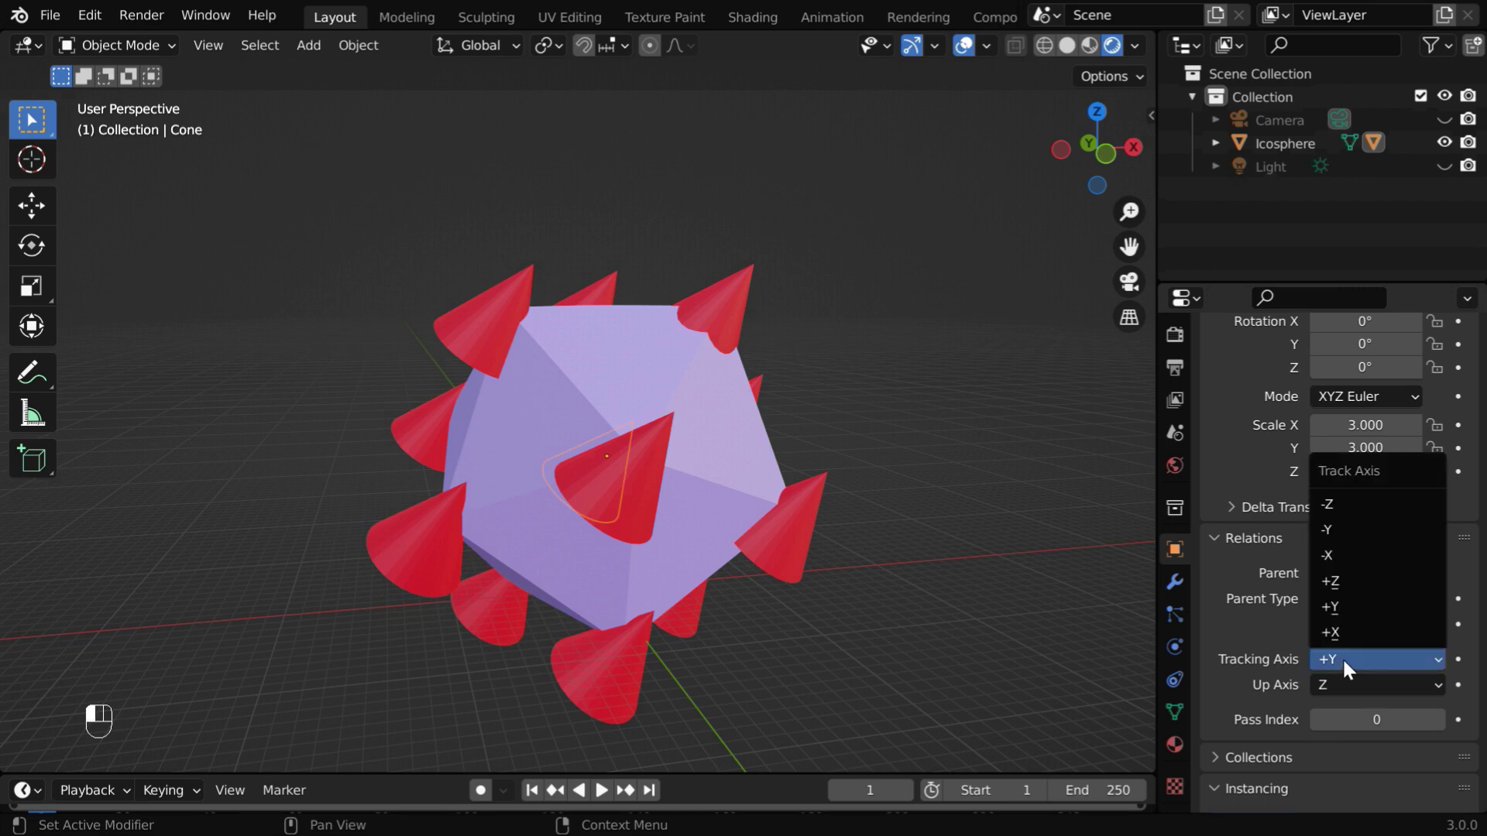
click(1340, 581)
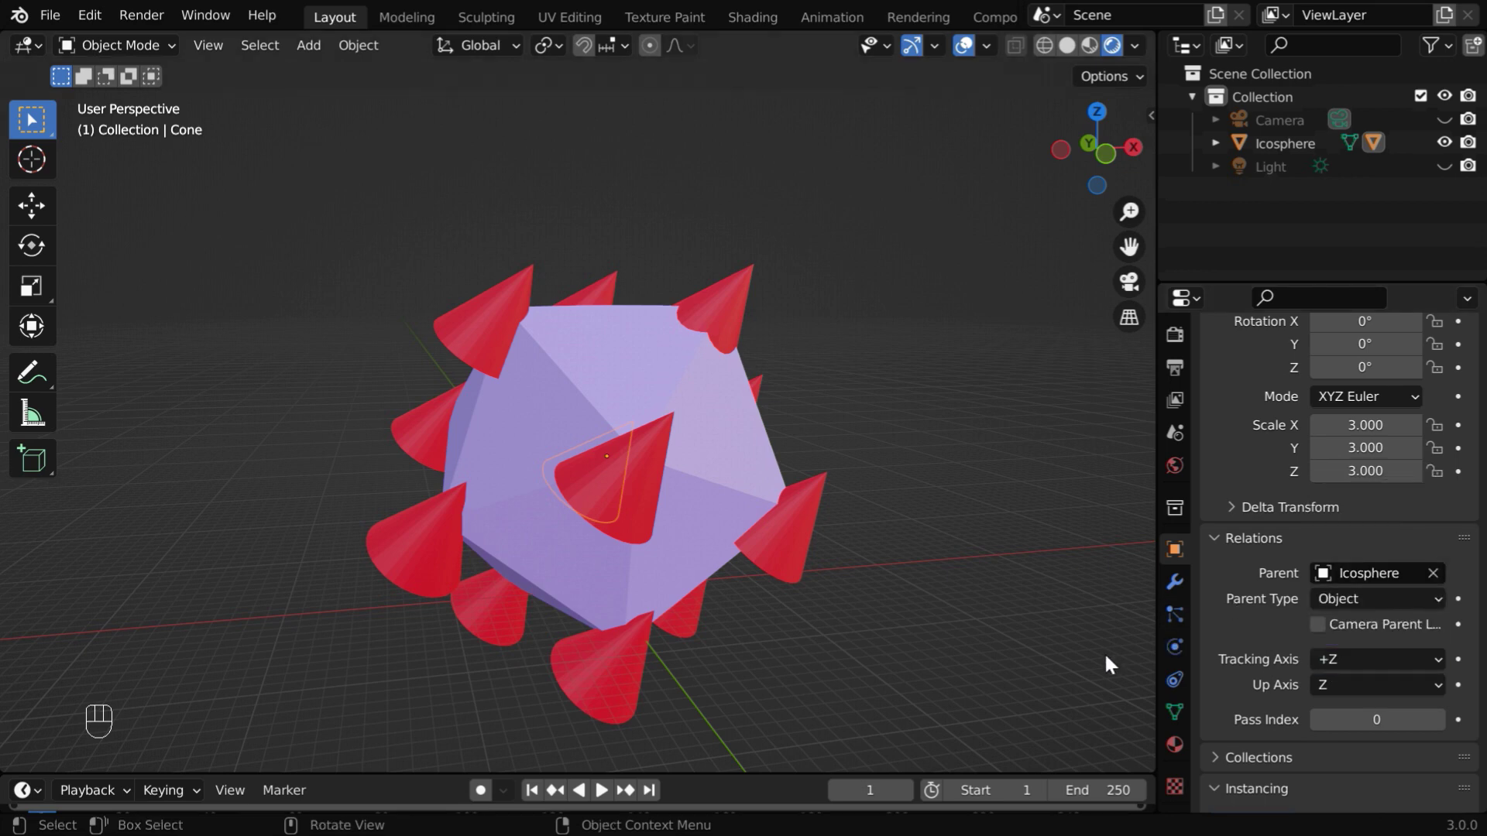
click(722, 471)
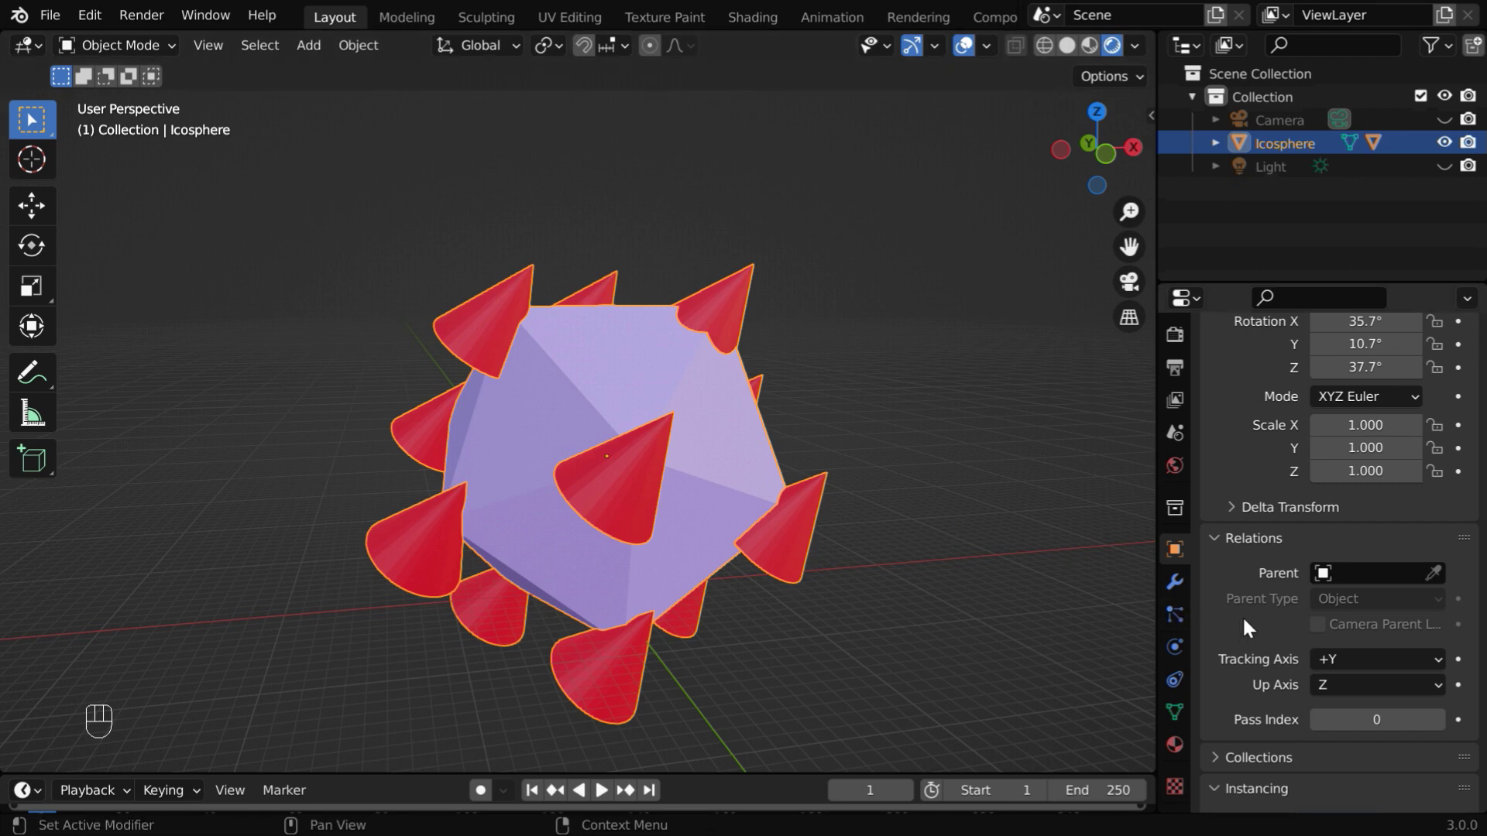
scroll(1242, 616, down, 8)
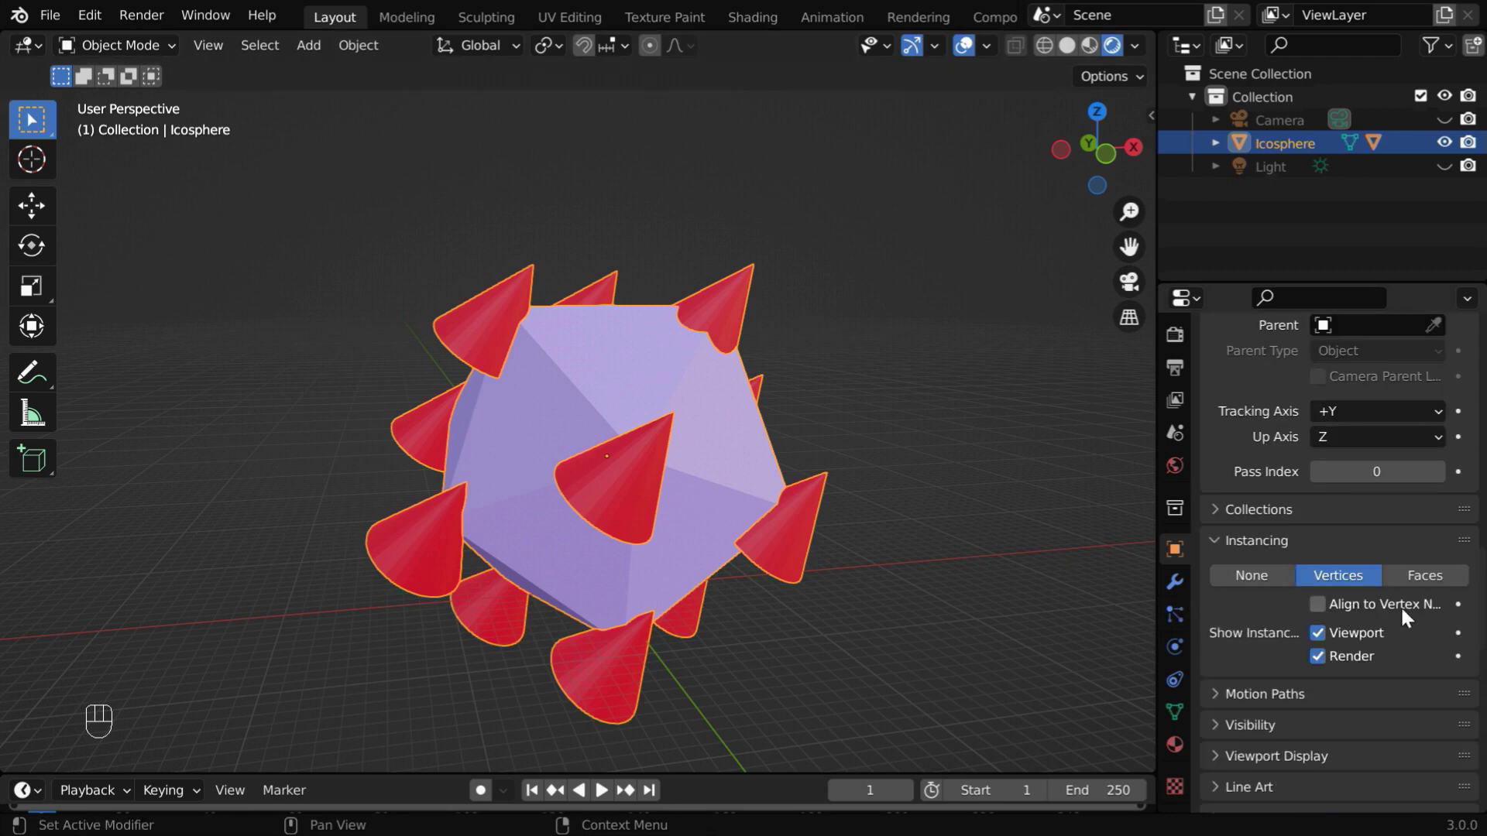
click(1317, 604)
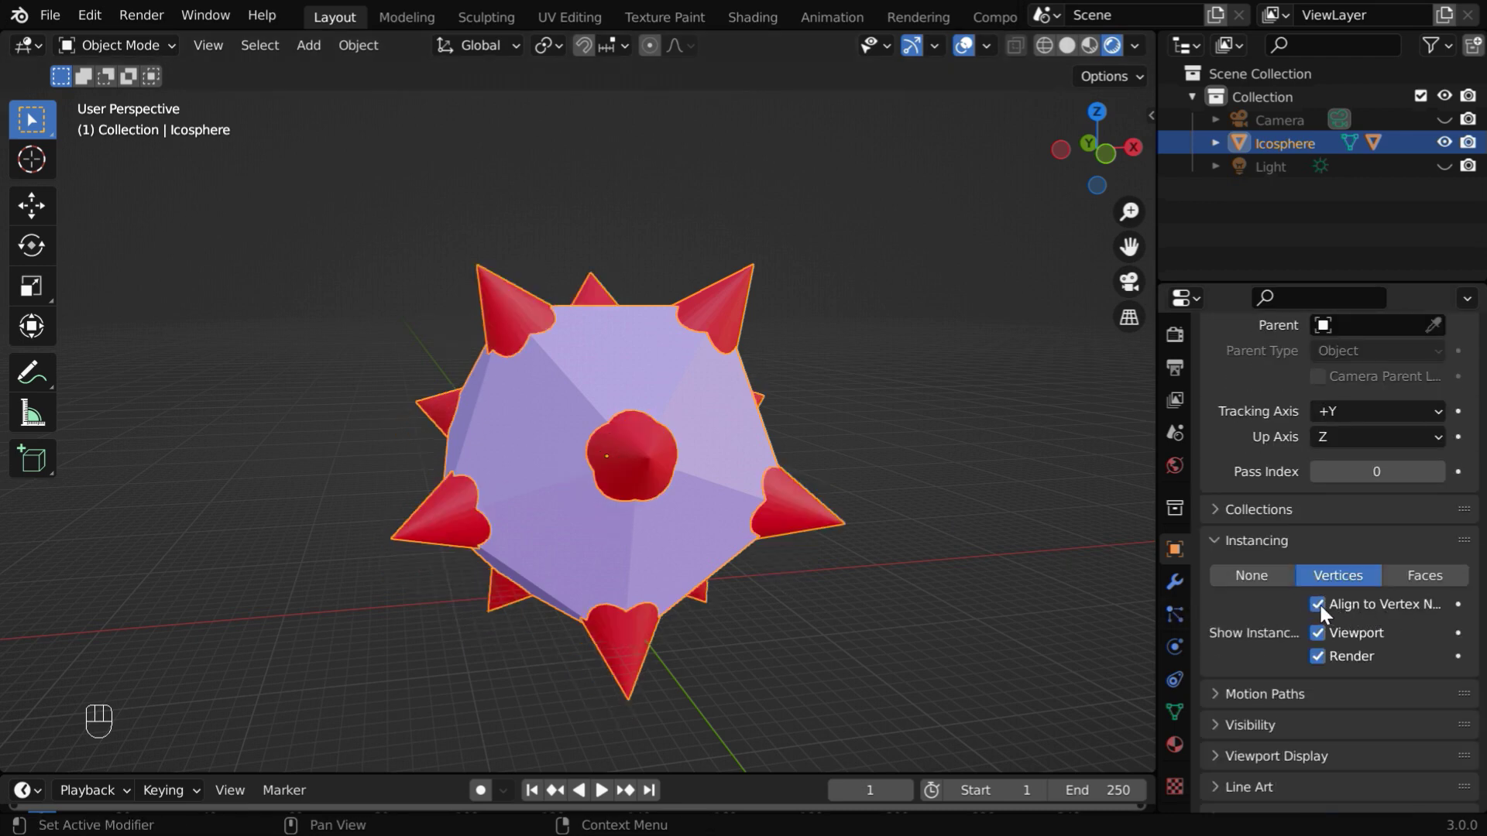
key(KP_Decimal)
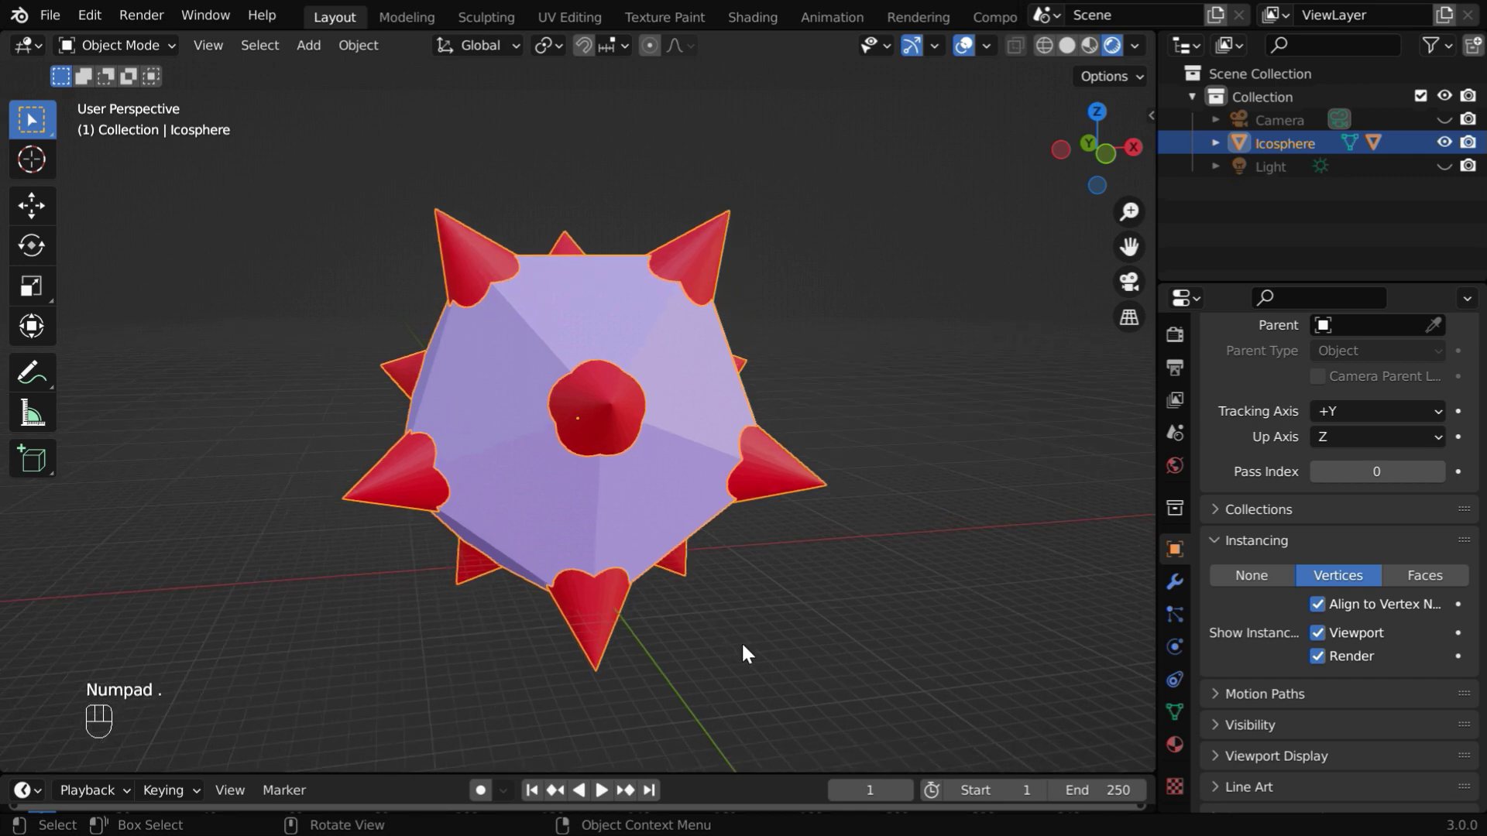
click(741, 640)
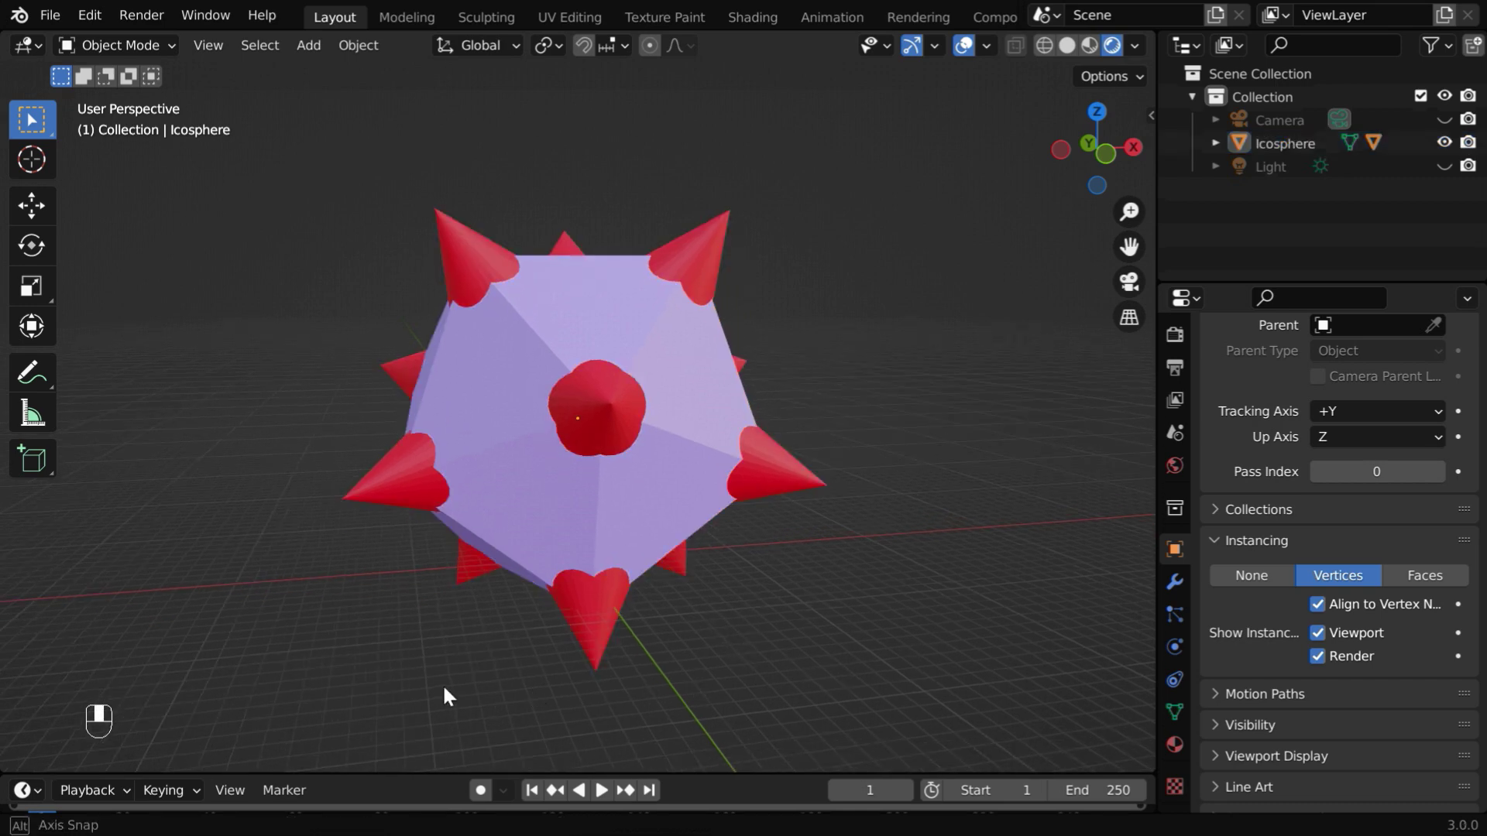